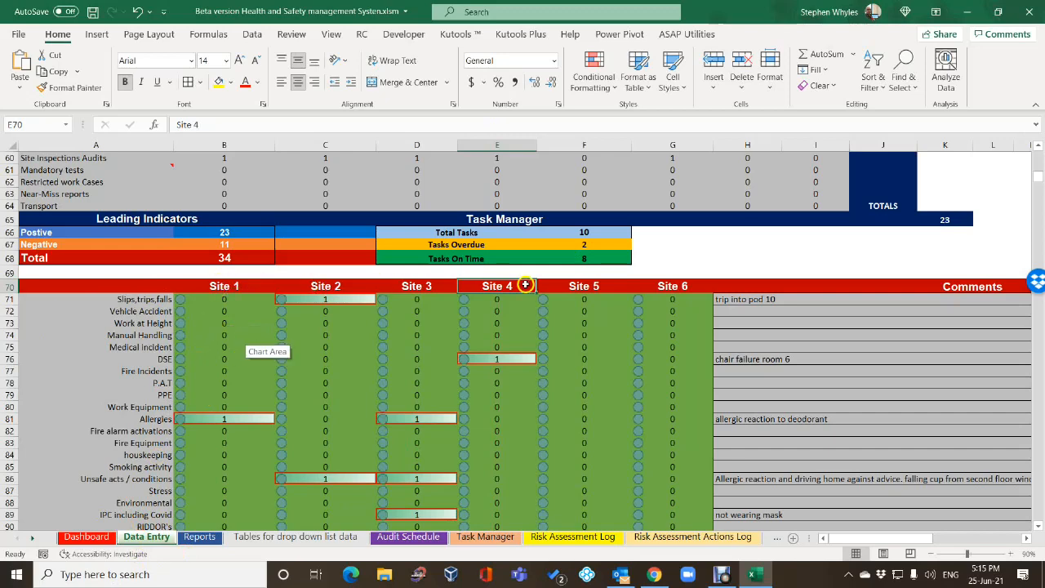
Step: Examine the Site names list in column K of the Tables for drop down list data sheet
{"action": "left_click", "coordinate": [266, 537]}
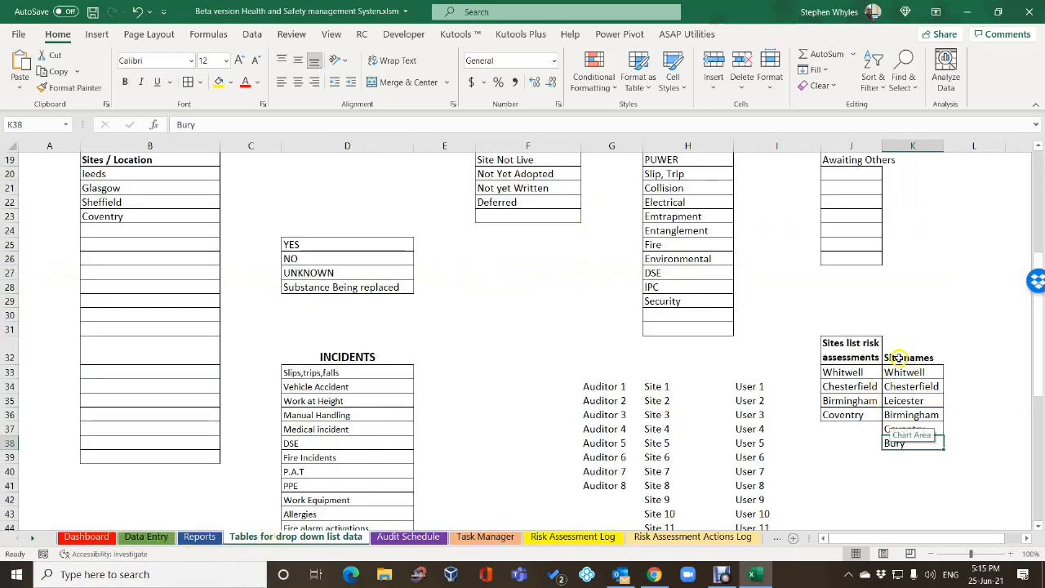
{"action": "left_click", "coordinate": [899, 358]}
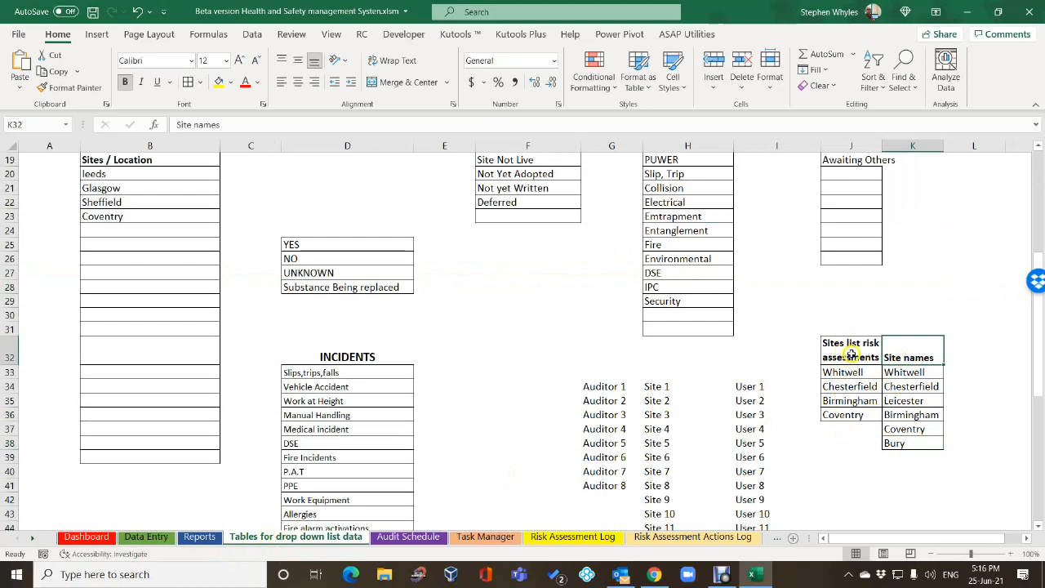
{"action": "left_click", "coordinate": [906, 353]}
{"action": "left_click", "coordinate": [910, 376]}
{"action": "left_click", "coordinate": [908, 400]}
{"action": "left_click", "coordinate": [914, 447]}
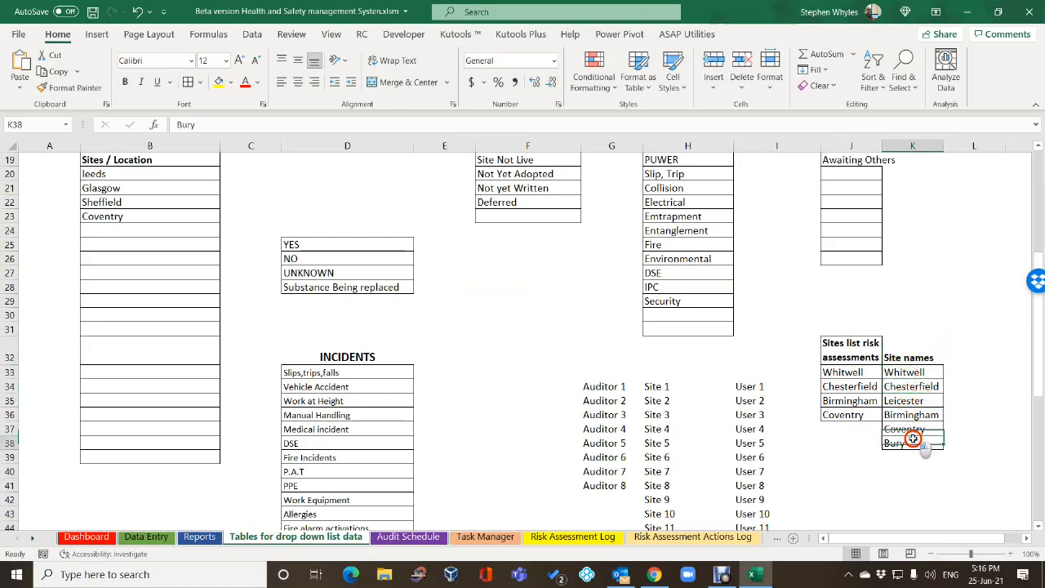
{"action": "left_click", "coordinate": [902, 387]}
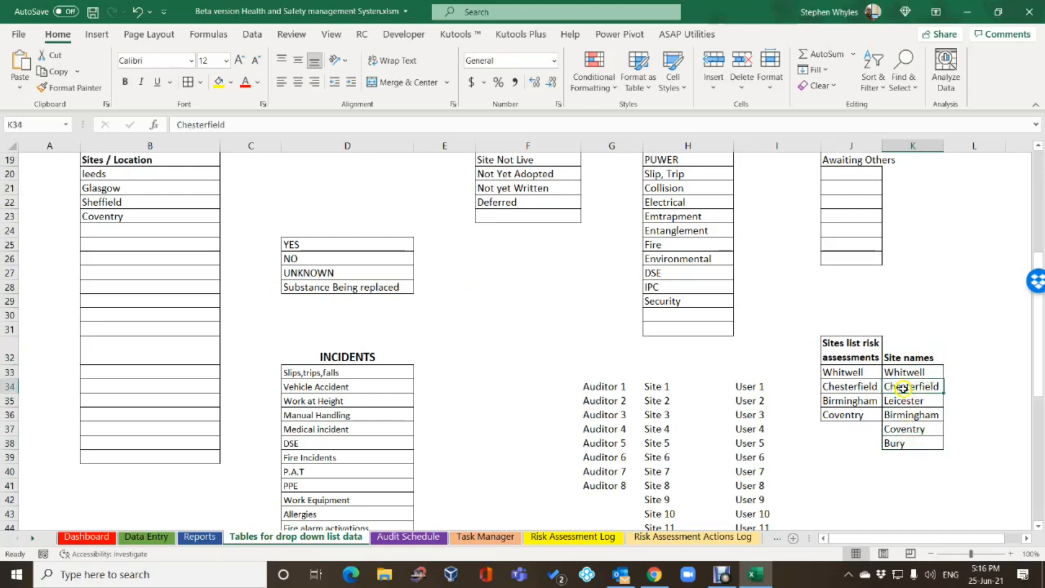
{"action": "left_click", "coordinate": [908, 415]}
{"action": "left_click", "coordinate": [909, 398]}
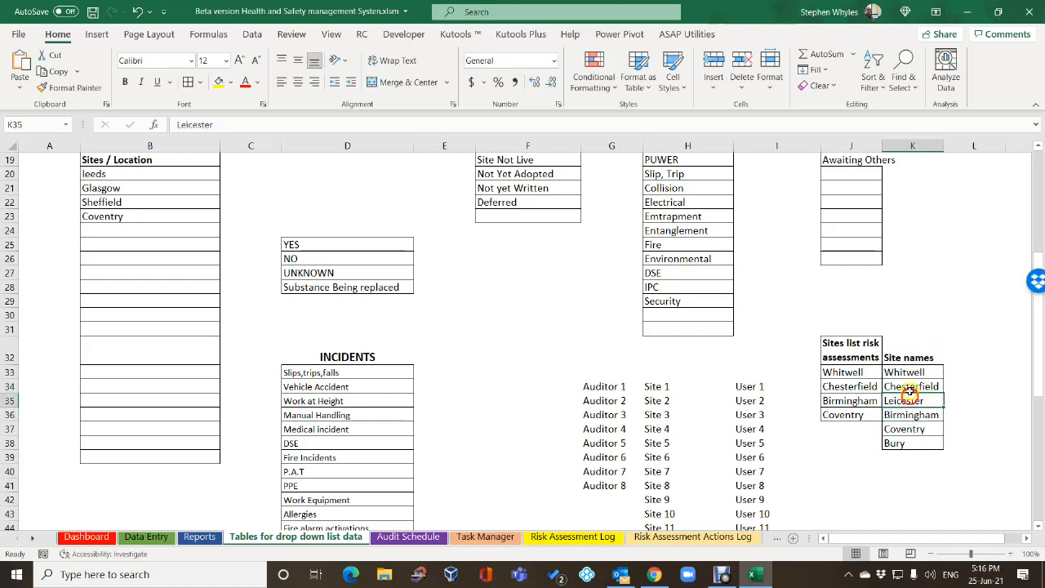
{"action": "left_click", "coordinate": [907, 373]}
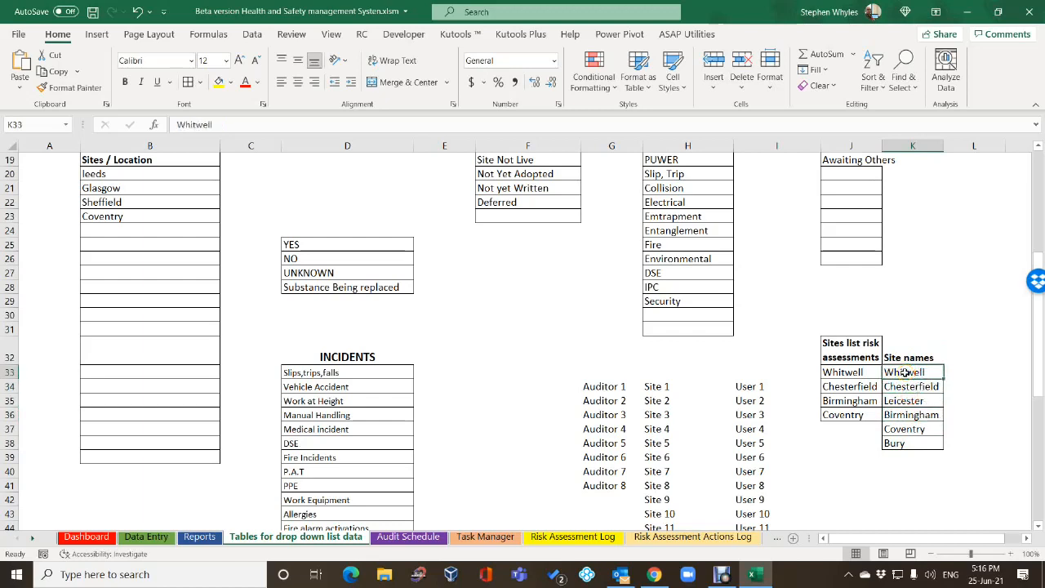
{"action": "left_click", "coordinate": [914, 445]}
{"action": "left_click", "coordinate": [909, 424]}
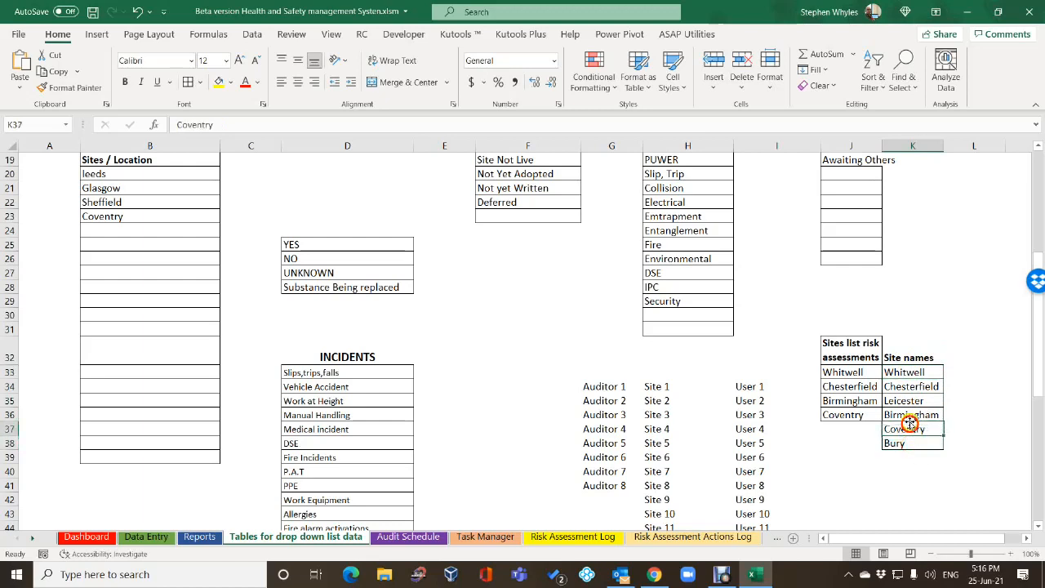
{"action": "left_click", "coordinate": [897, 377]}
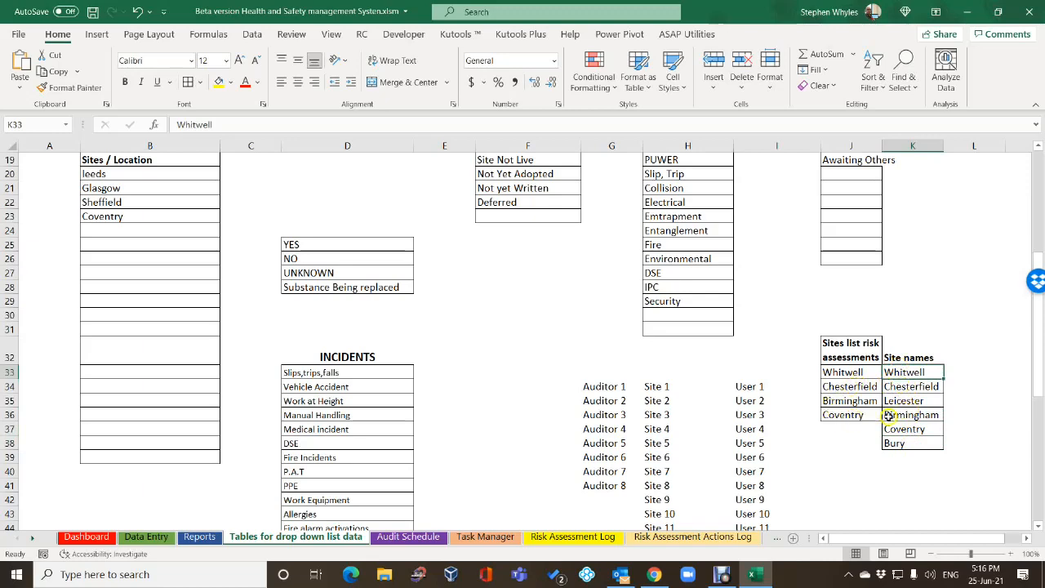
Step: Inspect the Site 1 heading above the Data Entry sheet's incident table and its repeat in the totals section
{"action": "left_click", "coordinate": [149, 536]}
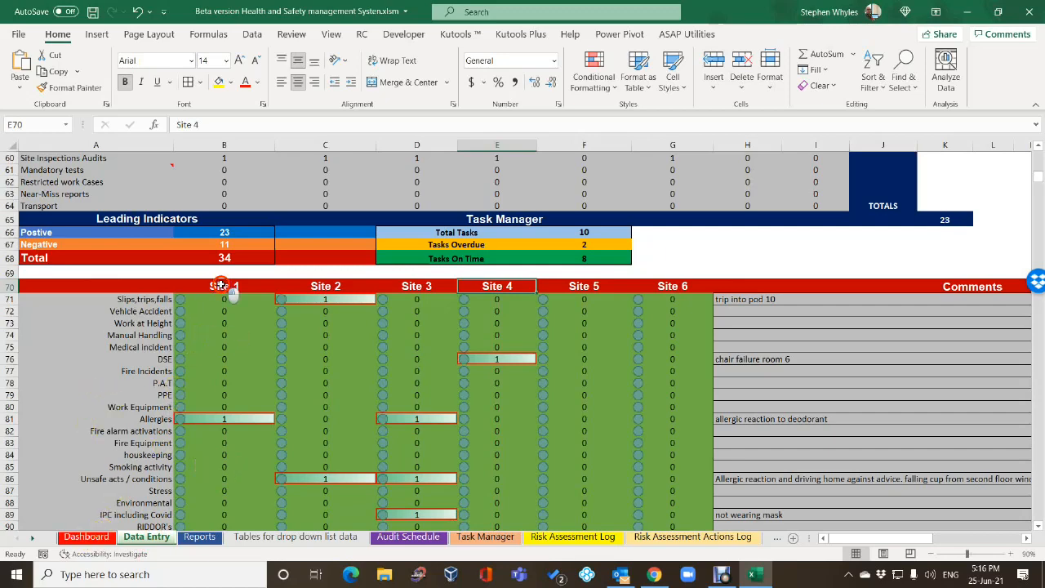
{"action": "left_click", "coordinate": [221, 285]}
{"action": "scroll", "coordinate": [215, 380], "scroll_direction": "down", "scroll_amount": 4}
{"action": "scroll", "coordinate": [217, 413], "scroll_direction": "down", "scroll_amount": 3}
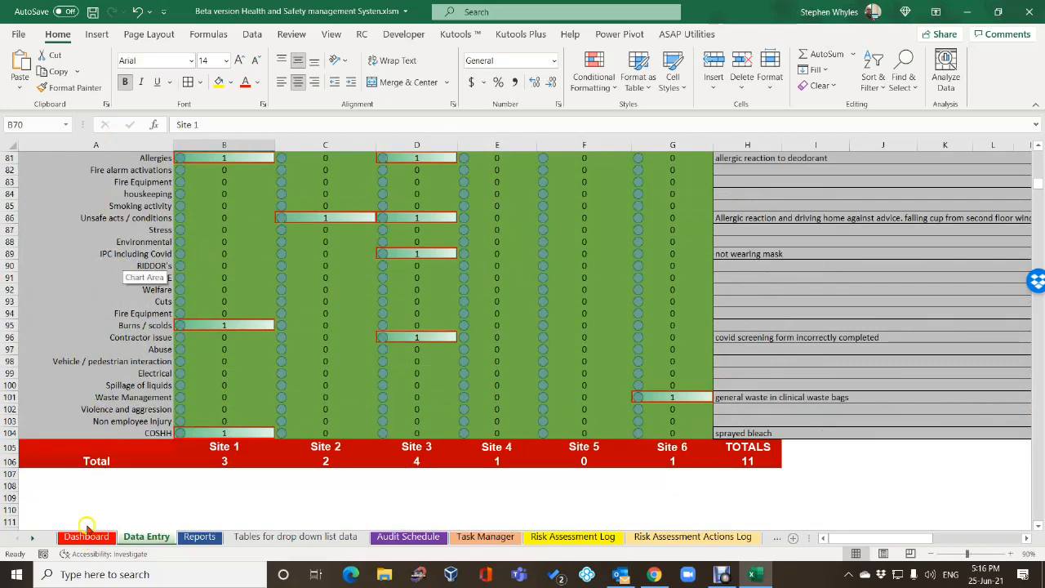
{"action": "left_click", "coordinate": [224, 448]}
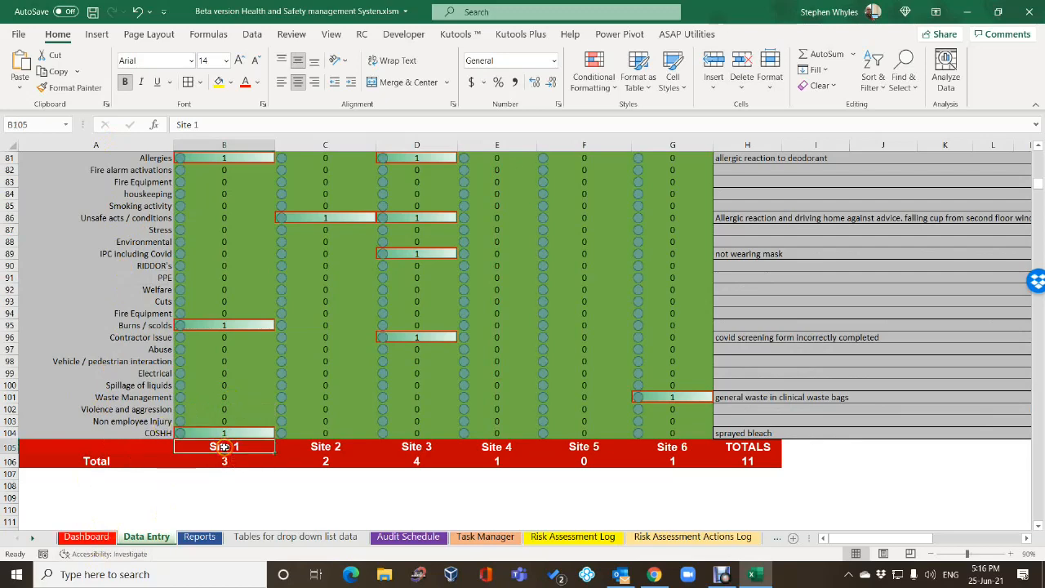
{"action": "scroll", "coordinate": [224, 448], "scroll_direction": "up", "scroll_amount": 7}
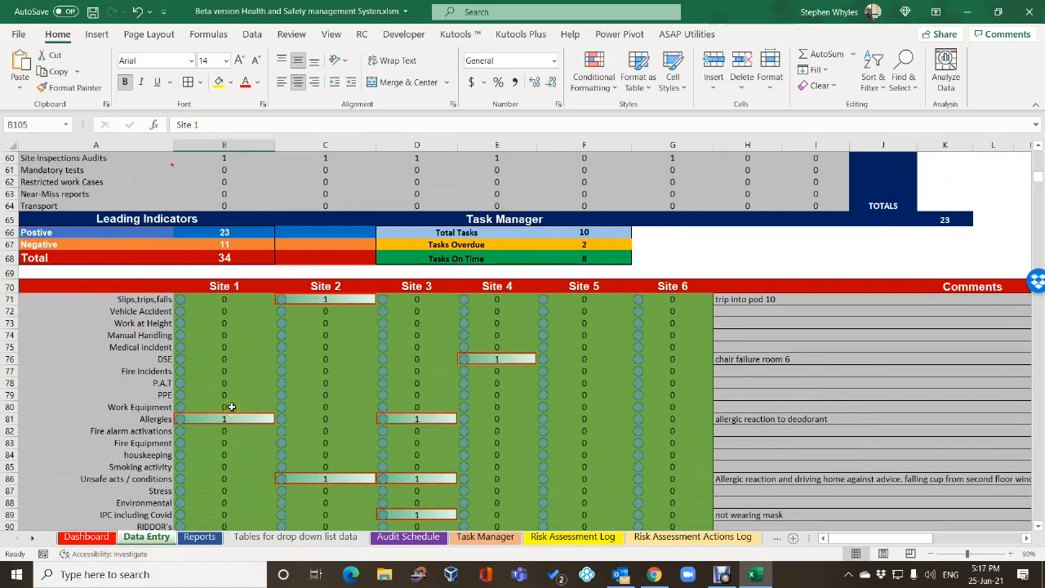
{"action": "left_click", "coordinate": [223, 286]}
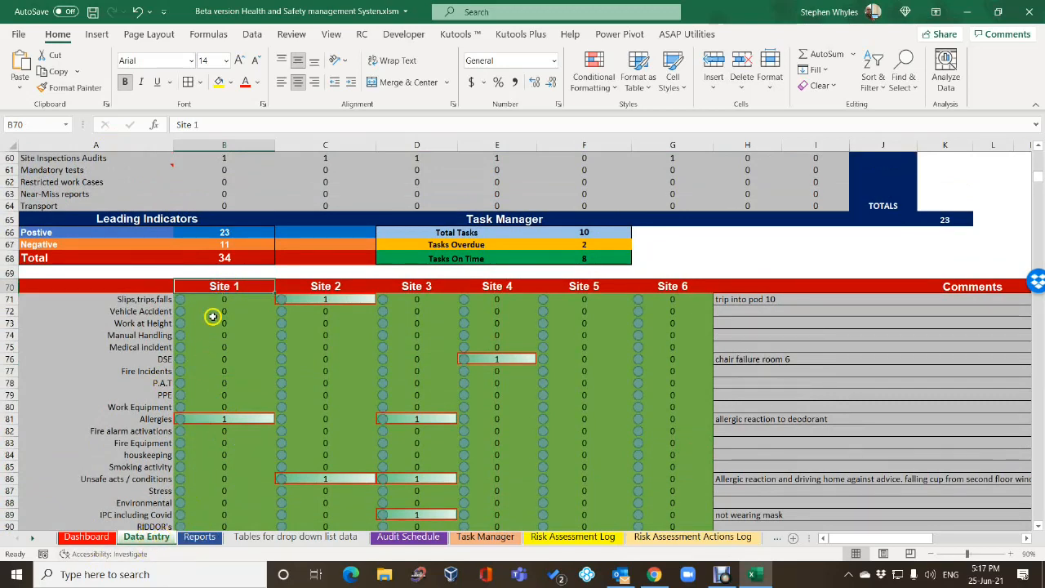
{"action": "left_click", "coordinate": [238, 287]}
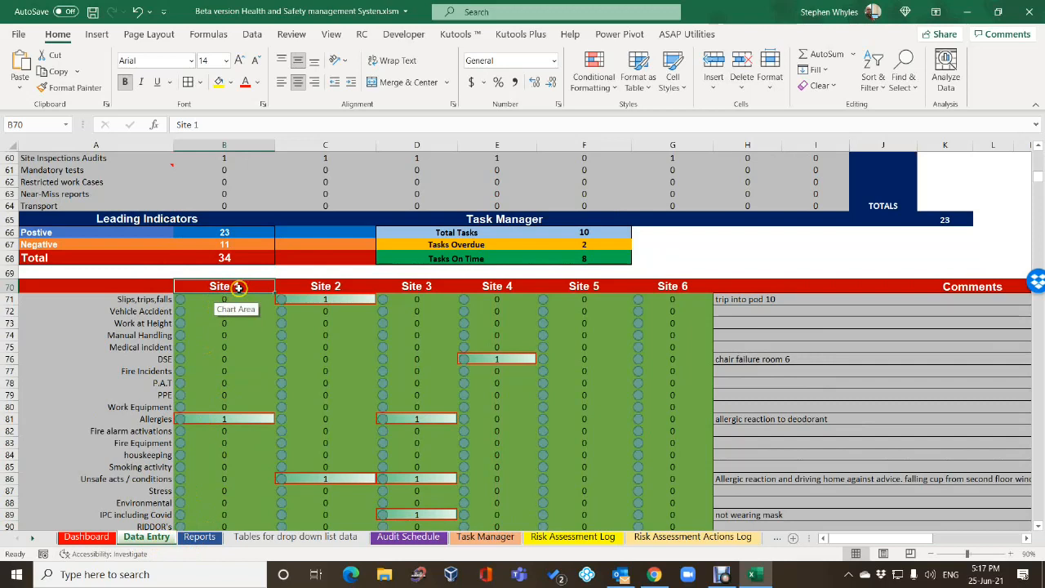
{"action": "type", "text": "Whitwell"}
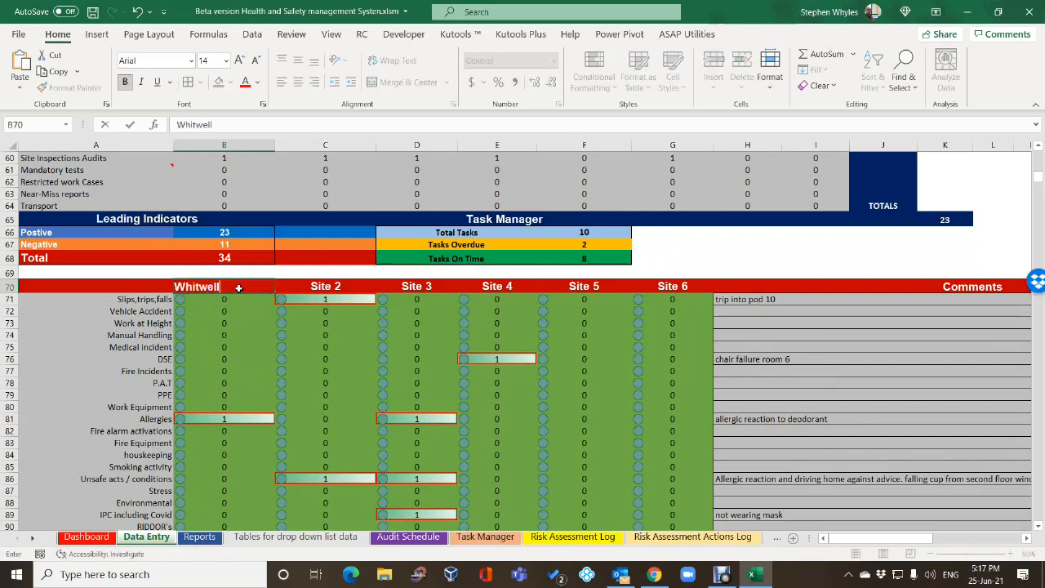
{"action": "left_click", "coordinate": [323, 287]}
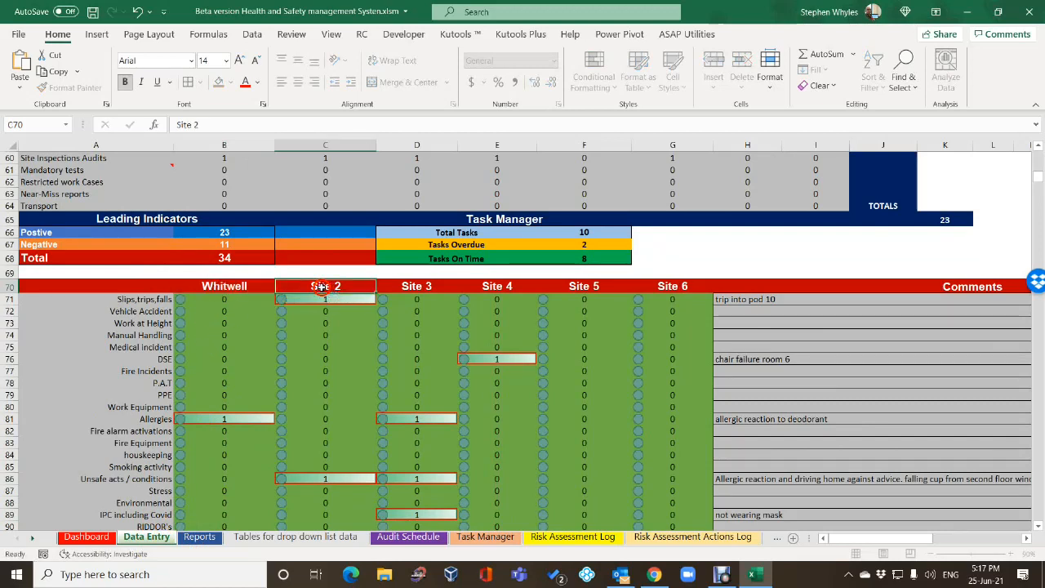
{"action": "left_click", "coordinate": [231, 287]}
{"action": "key", "text": "BackSpace"}
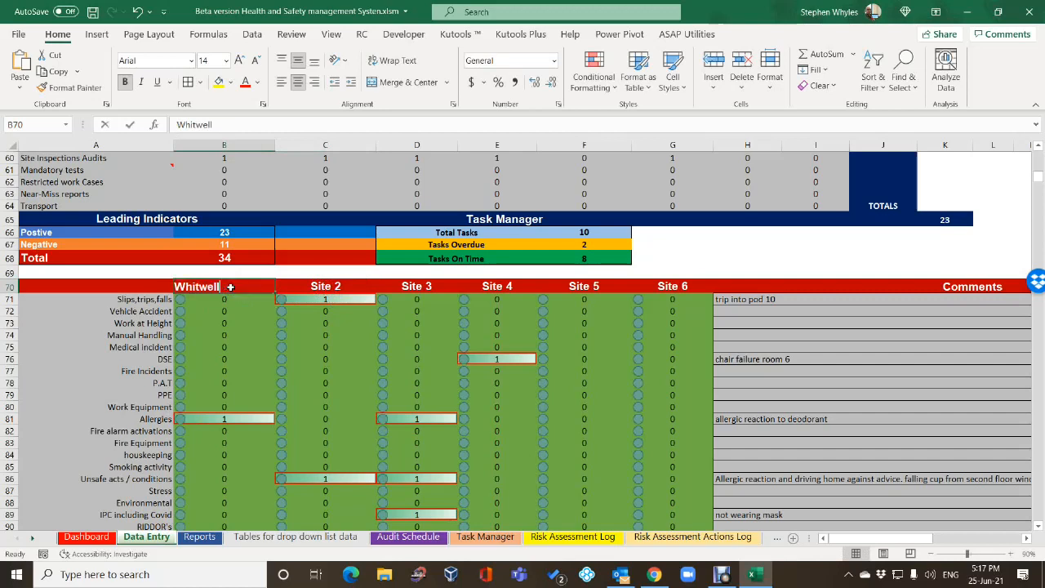
{"action": "left_click", "coordinate": [233, 322]}
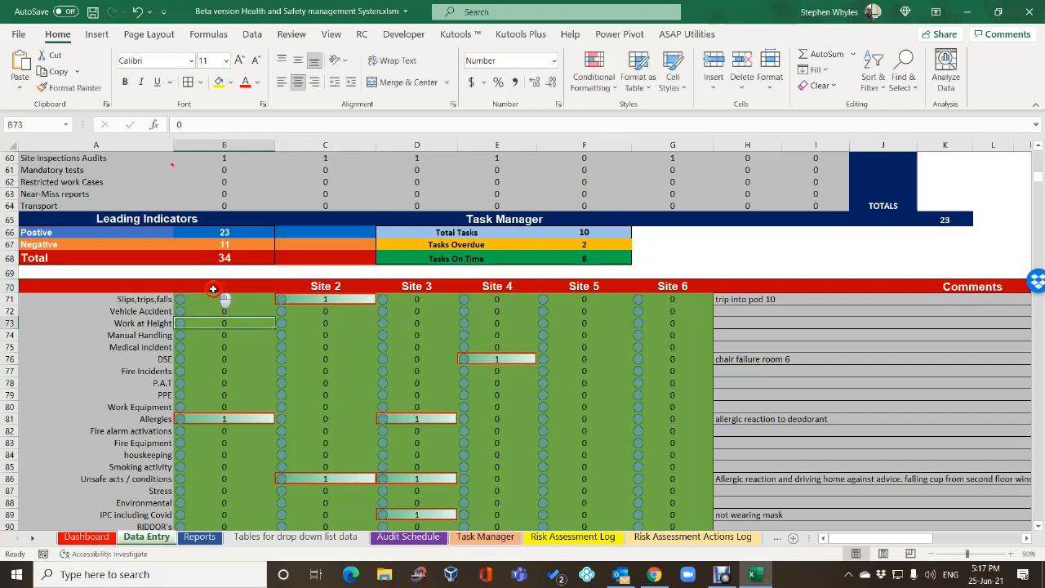
Step: Link incident table heading B70 on Data Entry to Whitwell in cell K33 of Tables for drop down list data
{"action": "left_click", "coordinate": [214, 287]}
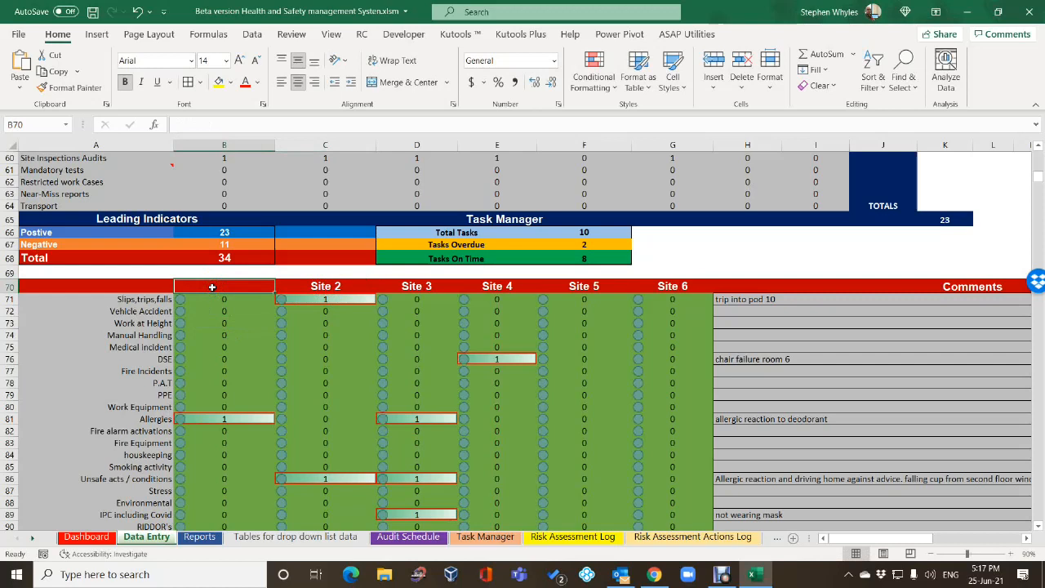
{"action": "type", "text": "="}
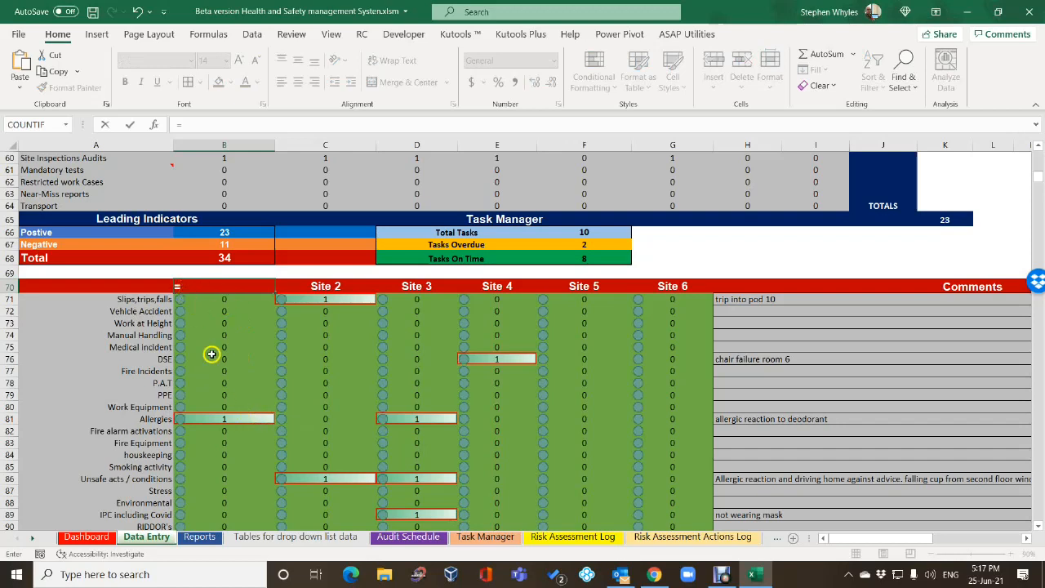
{"action": "left_click", "coordinate": [249, 539]}
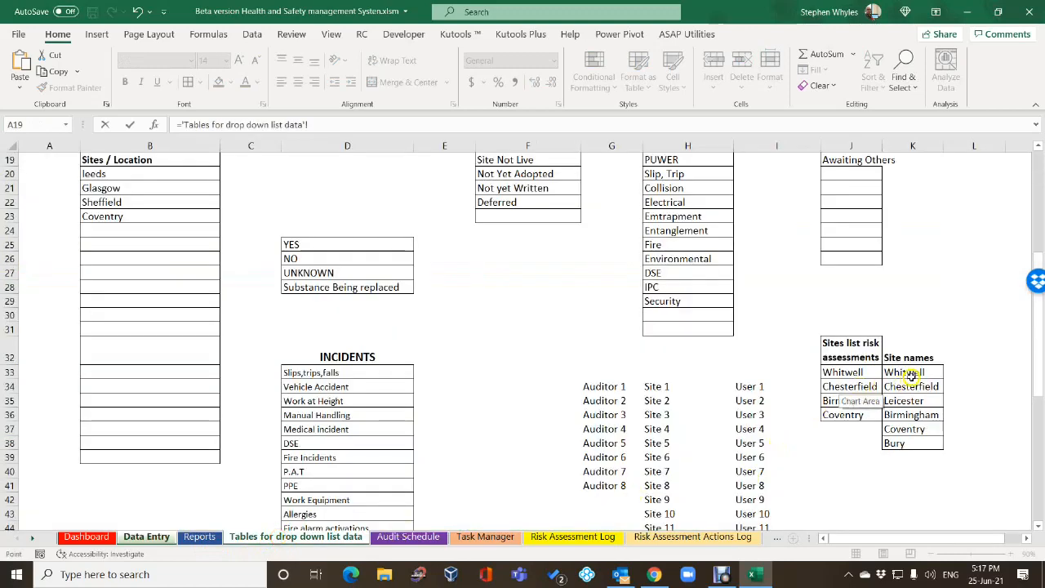
{"action": "left_click", "coordinate": [911, 373]}
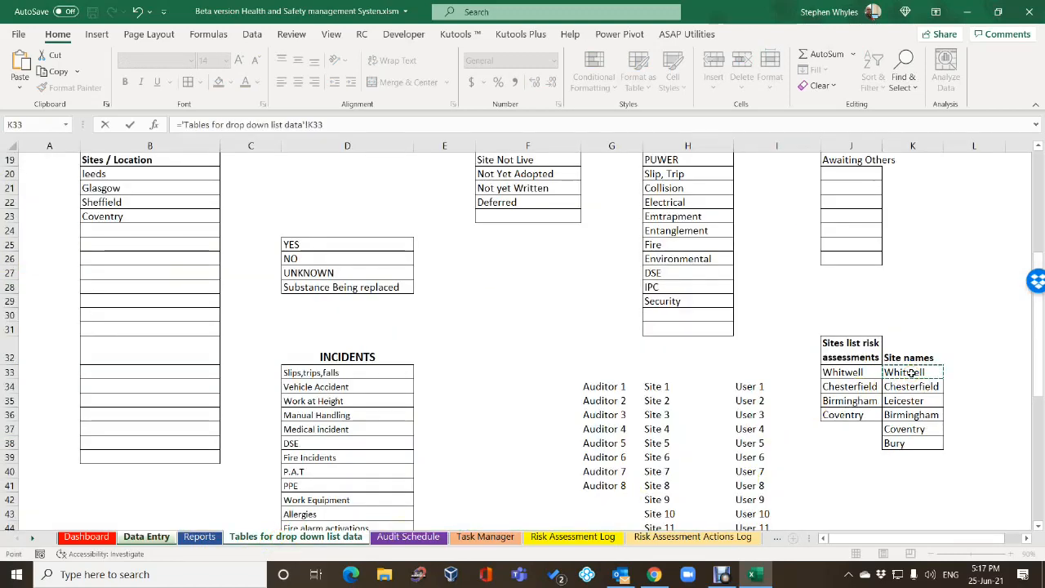
{"action": "key", "text": "Escape"}
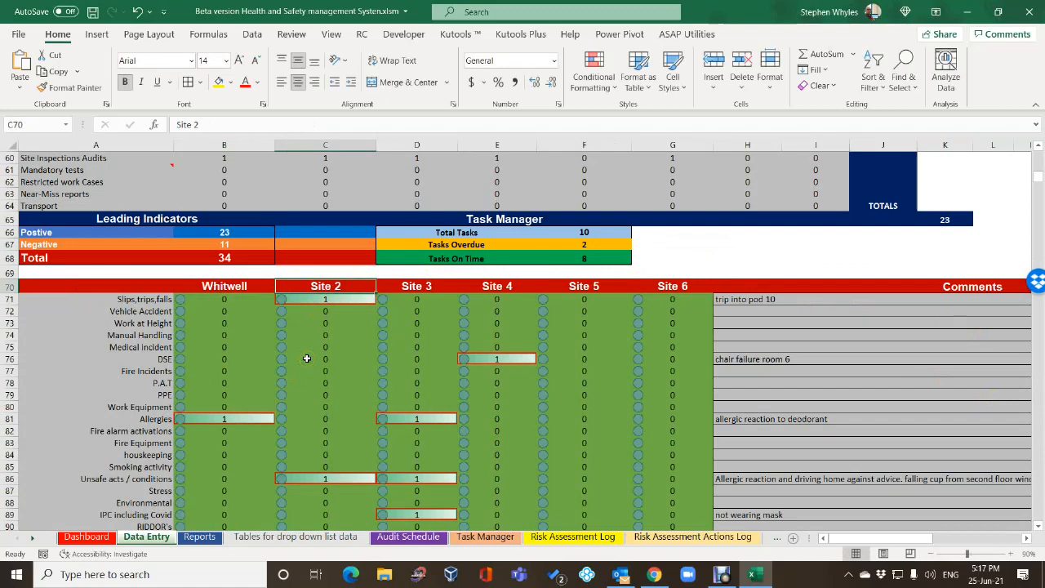
Step: Link the Site 2 heading in C70 to Chesterfield in cell K34 of Tables for drop down list data
{"action": "type", "text": "="}
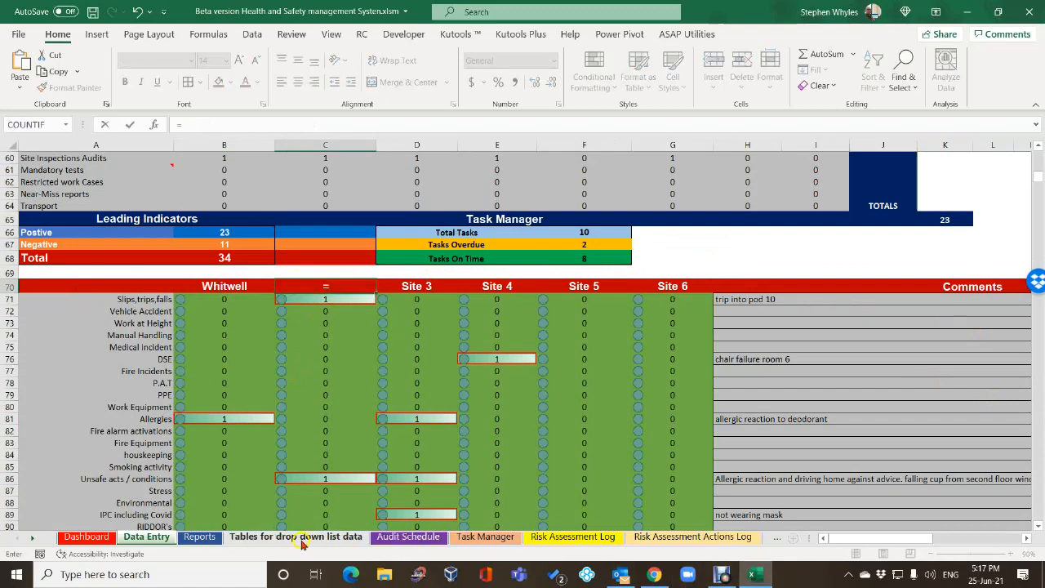
{"action": "left_click", "coordinate": [301, 536]}
{"action": "left_click", "coordinate": [910, 386]}
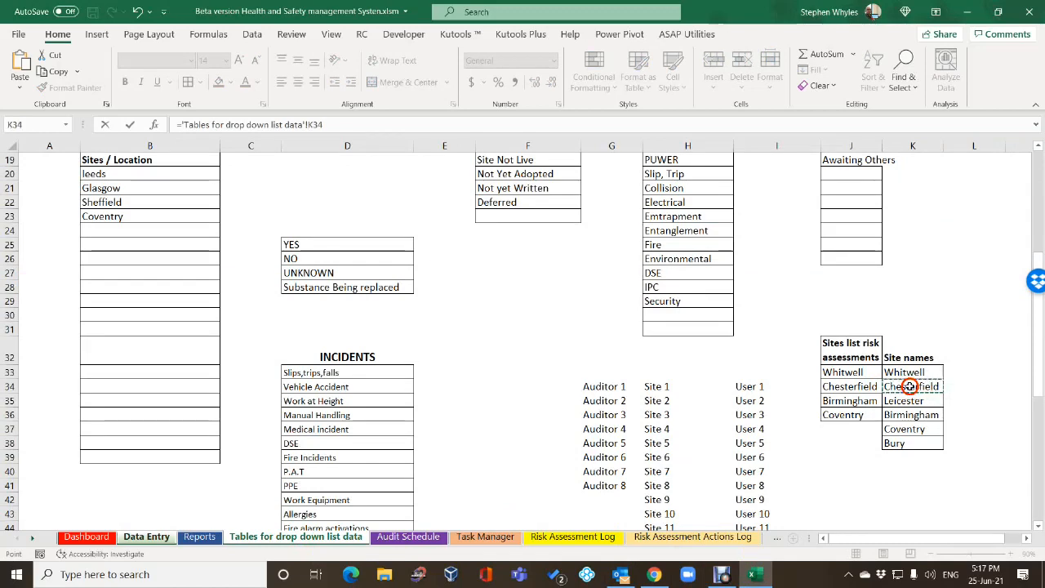
{"action": "key", "text": "Tab"}
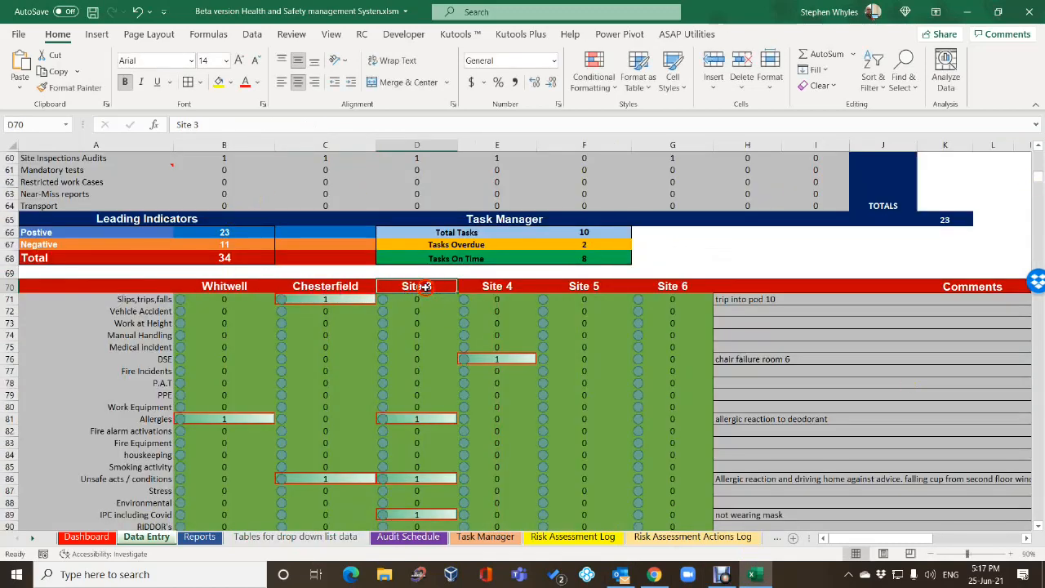
Step: Link the Site 3 heading in D70 to Leicester in cell K35 of Tables for drop down list data
{"action": "type", "text": "="}
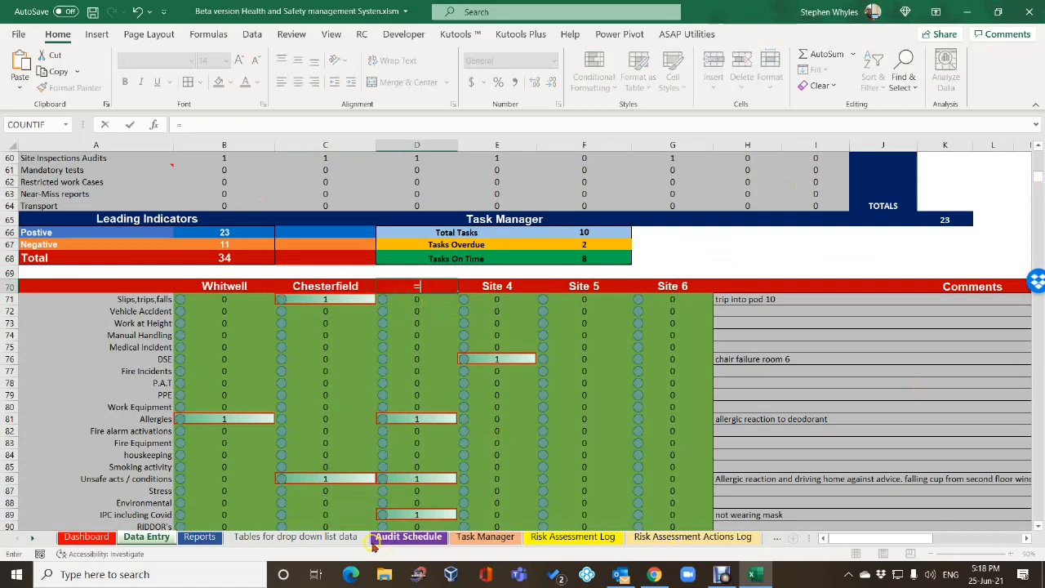
{"action": "left_click", "coordinate": [313, 537]}
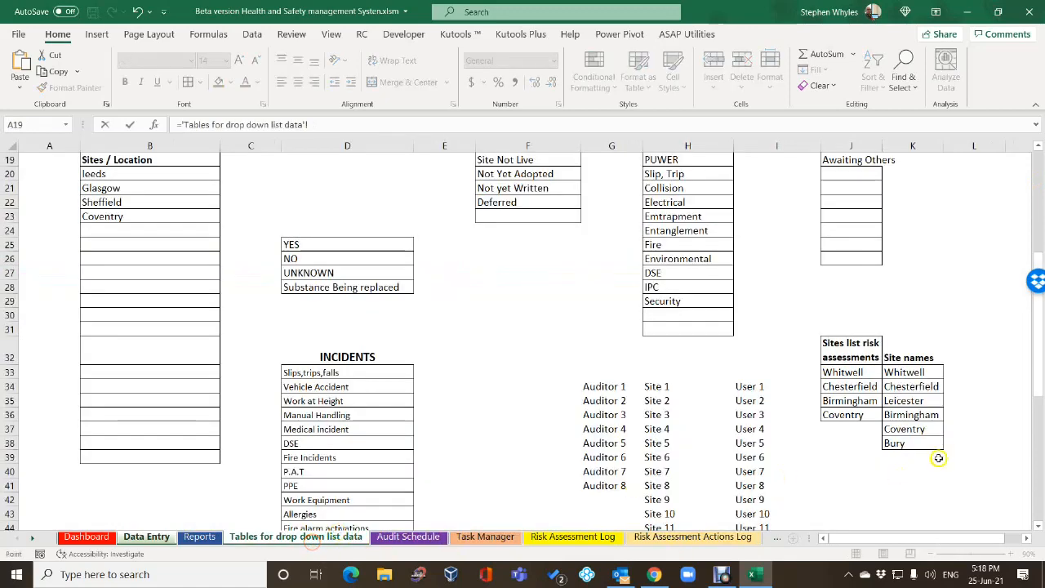
{"action": "left_click", "coordinate": [905, 400]}
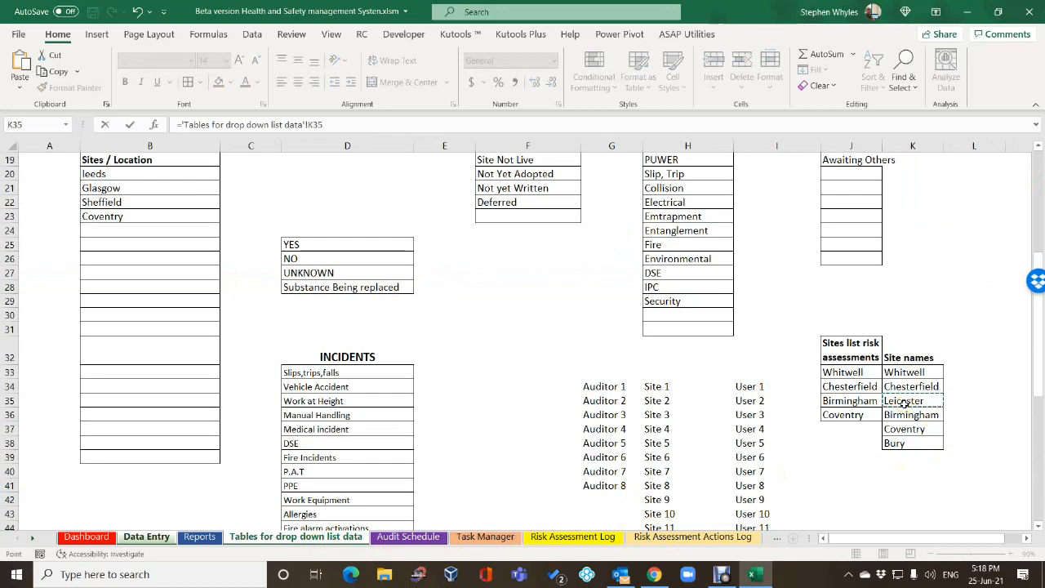
{"action": "key", "text": "Tab"}
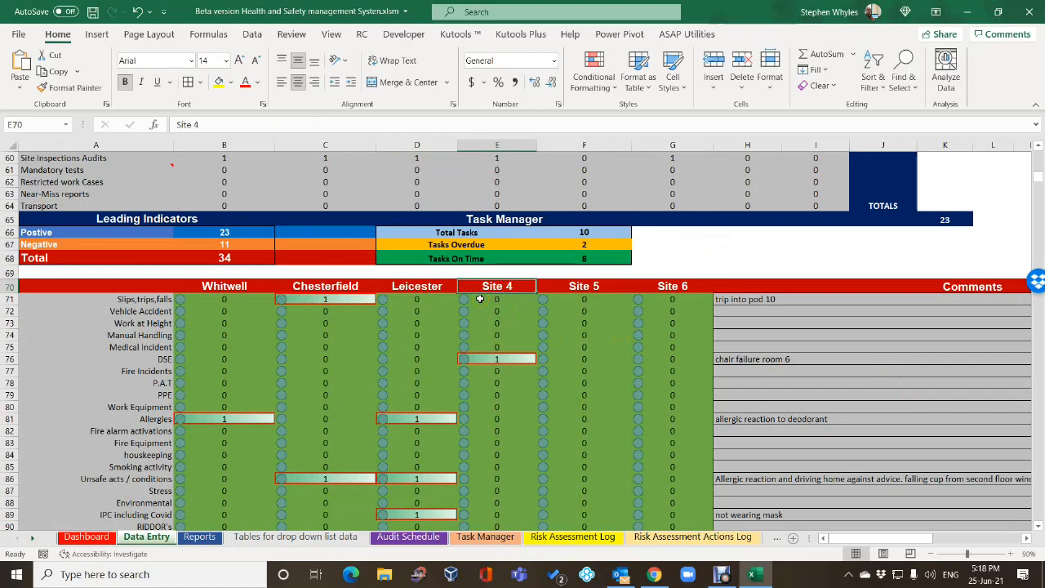
Step: Link the Site 4 heading in E70 to Birmingham in cell K36 of Tables for drop down list data
{"action": "type", "text": "="}
{"action": "left_click", "coordinate": [318, 538]}
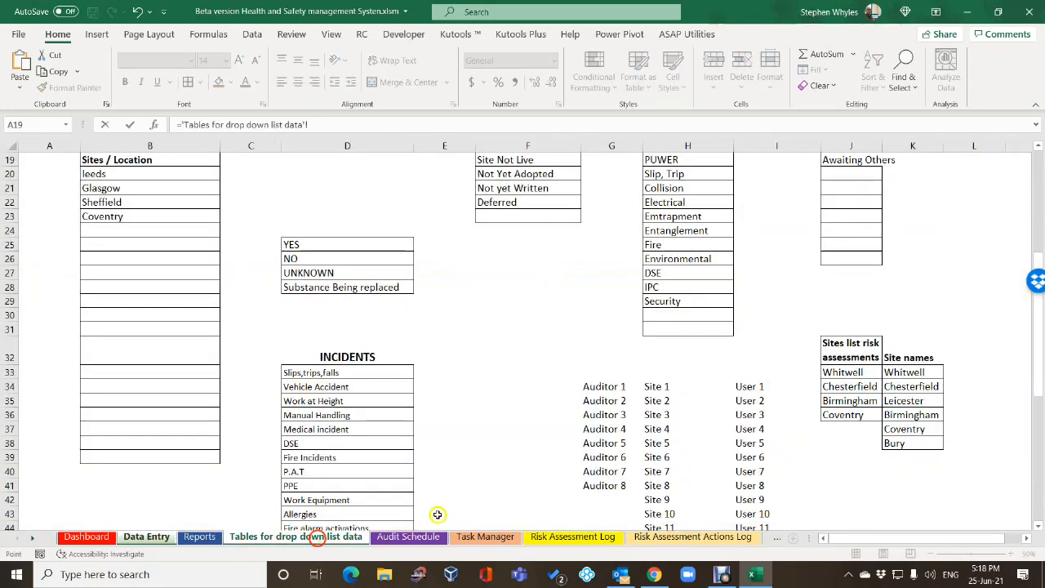
{"action": "left_click", "coordinate": [908, 415]}
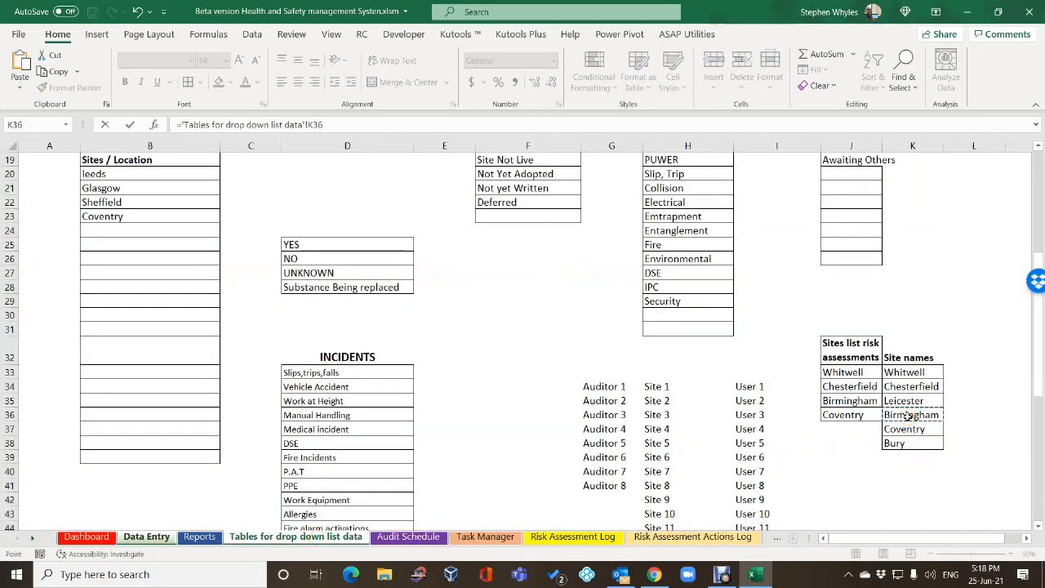
{"action": "key", "text": "Return"}
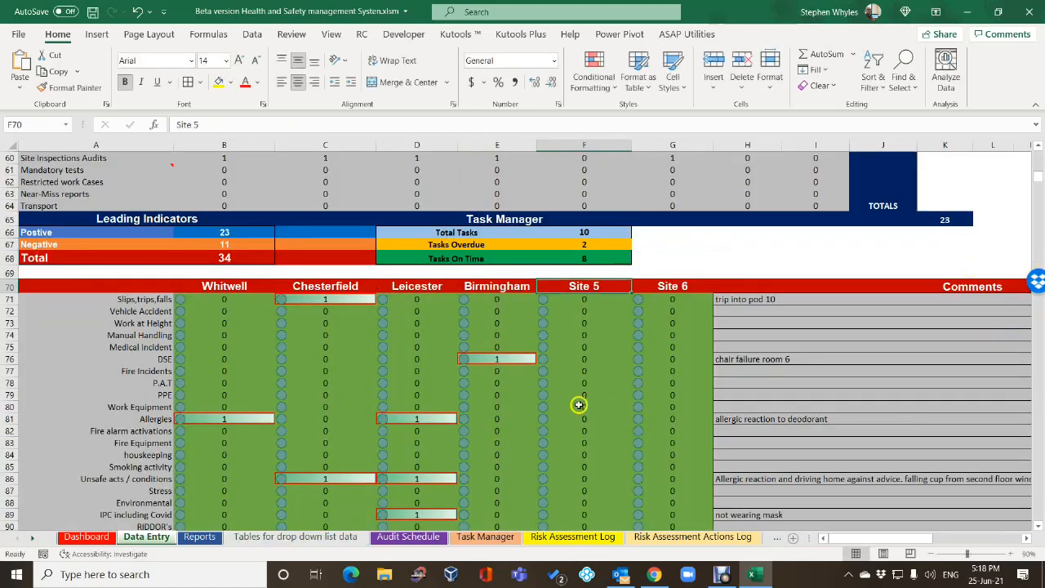
Step: Link the Site 5 heading in F70 to Coventry in cell K37 of Tables for drop down list data
{"action": "type", "text": "="}
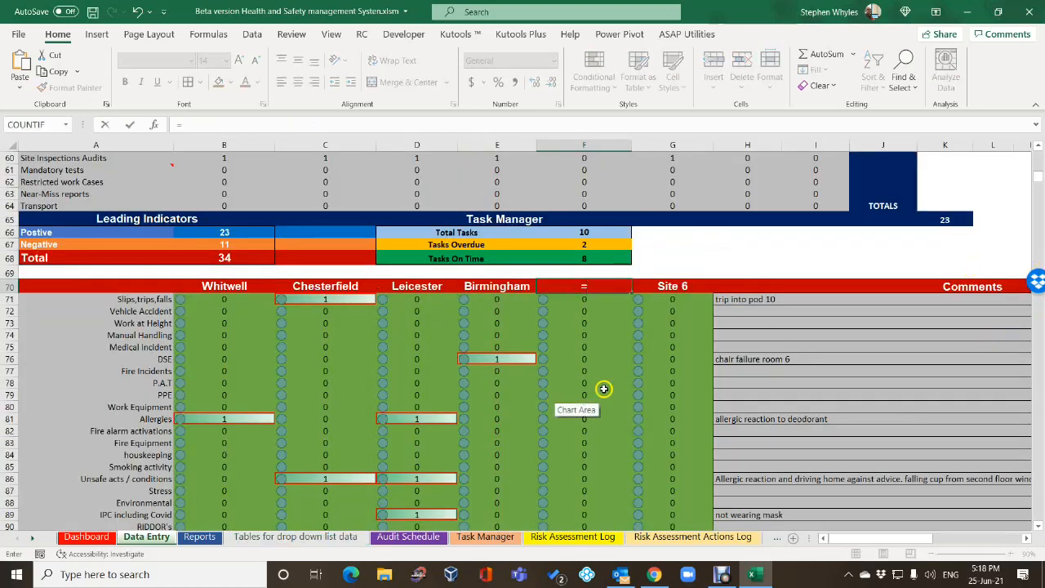
{"action": "left_click", "coordinate": [298, 536]}
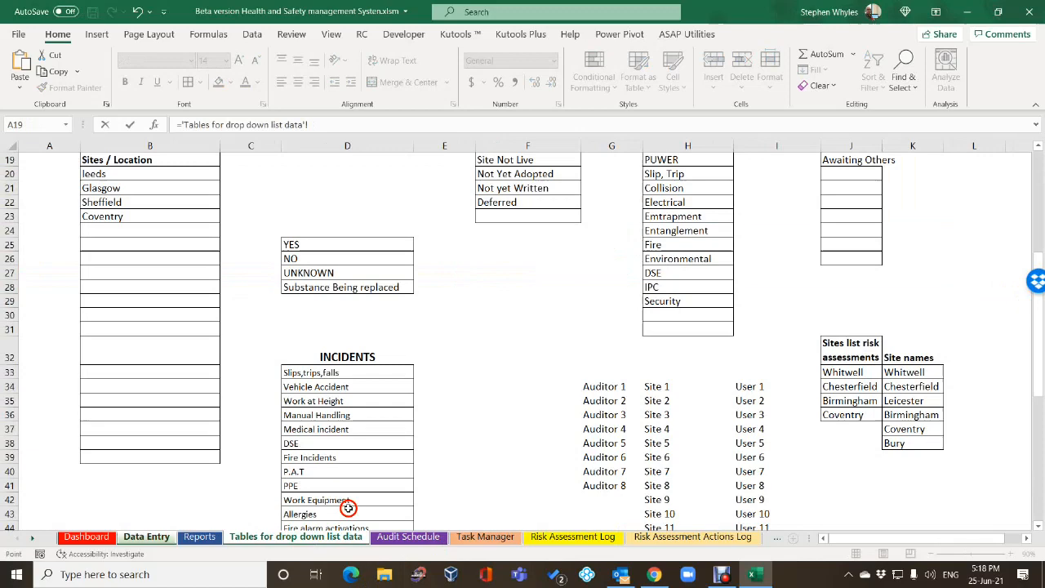
{"action": "left_click", "coordinate": [909, 430]}
{"action": "key", "text": "Tab"}
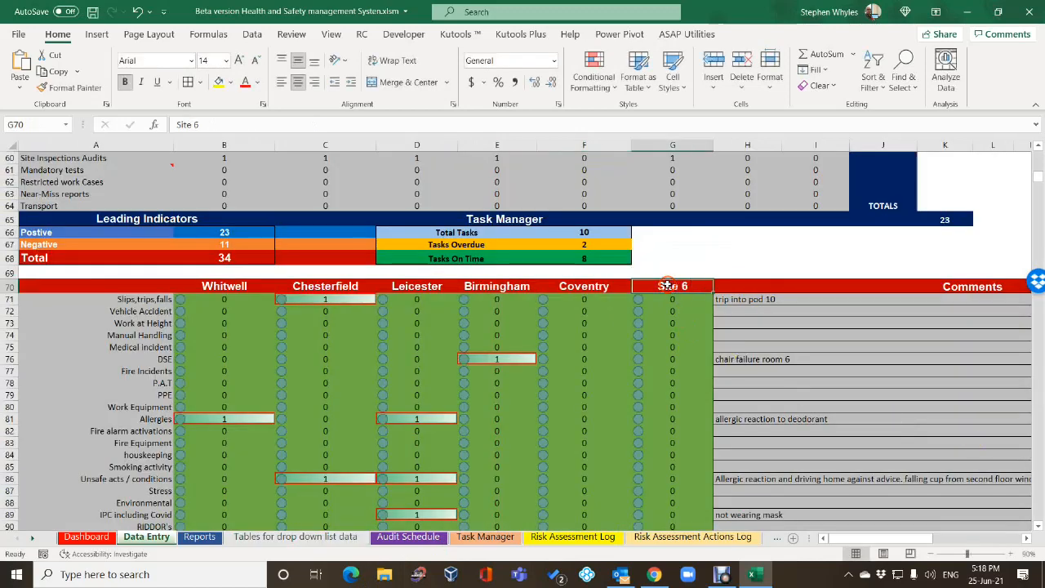
Step: Link the Site 6 heading in G70 to Bury in cell K38 of Tables for drop down list data
{"action": "type", "text": "="}
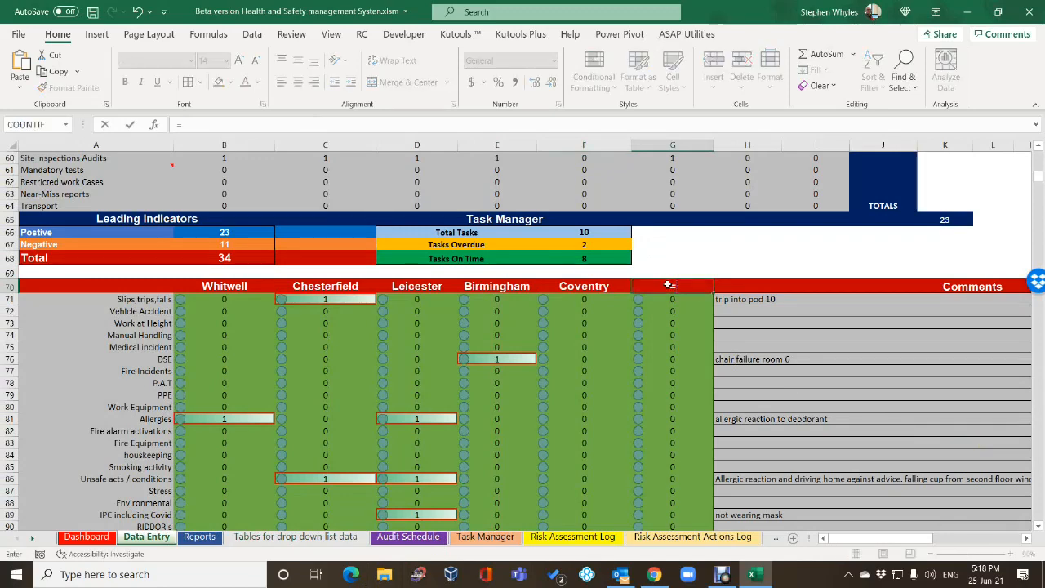
{"action": "left_click", "coordinate": [272, 535]}
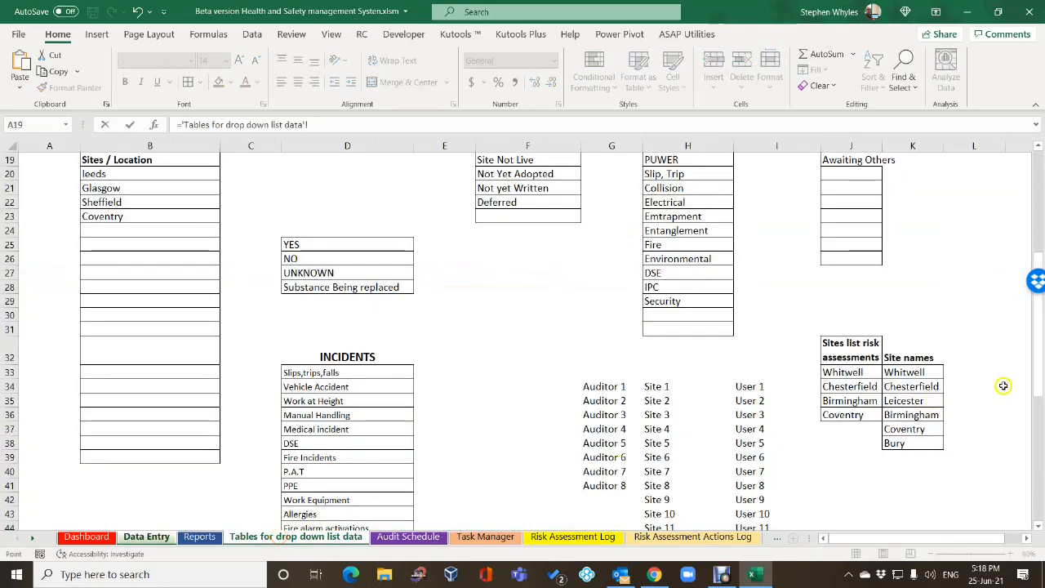
{"action": "left_click", "coordinate": [894, 444]}
{"action": "key", "text": "Tab"}
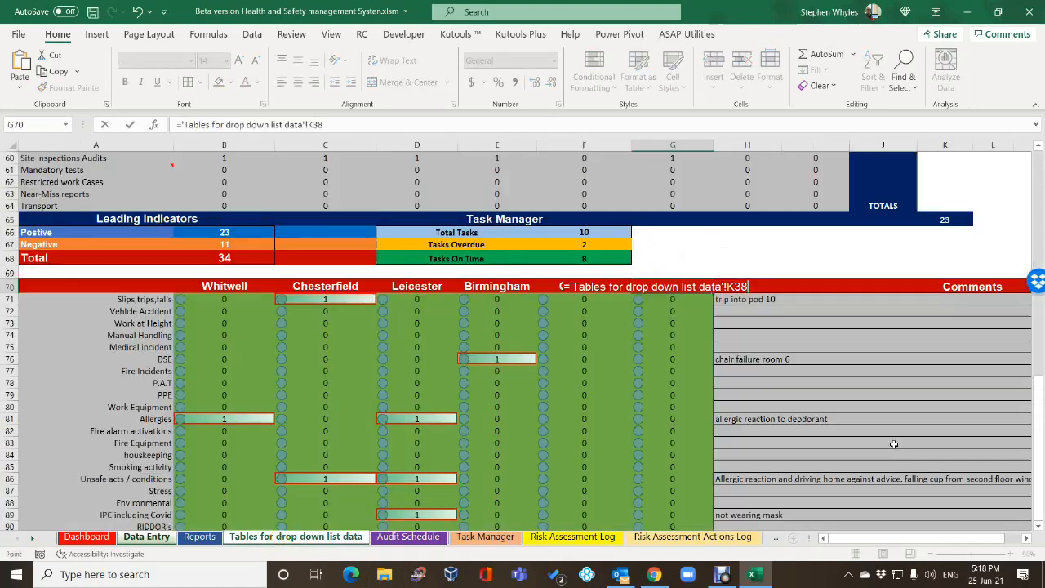
{"action": "left_click", "coordinate": [584, 430]}
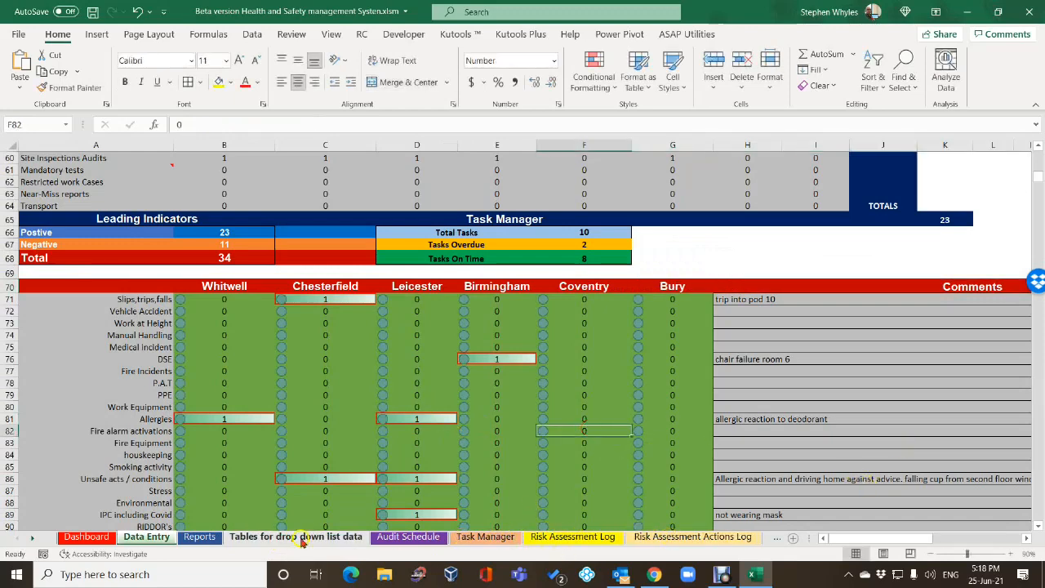
Step: Review the Site names list on Tables for drop down list data and add a border to its heading cell K32
{"action": "left_click", "coordinate": [262, 537]}
{"action": "left_click", "coordinate": [914, 372]}
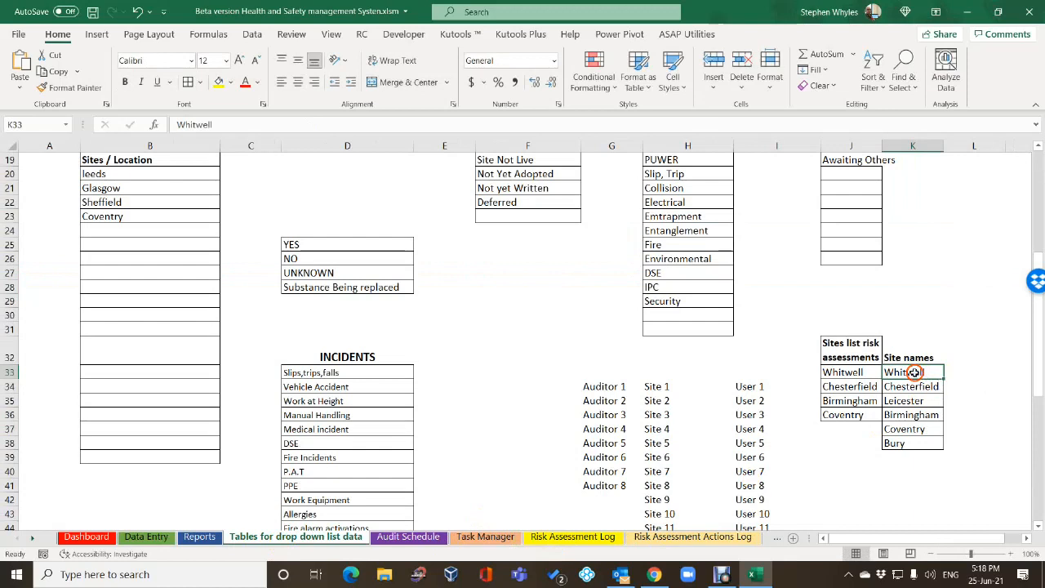
{"action": "left_click", "coordinate": [924, 427]}
{"action": "left_click", "coordinate": [893, 443]}
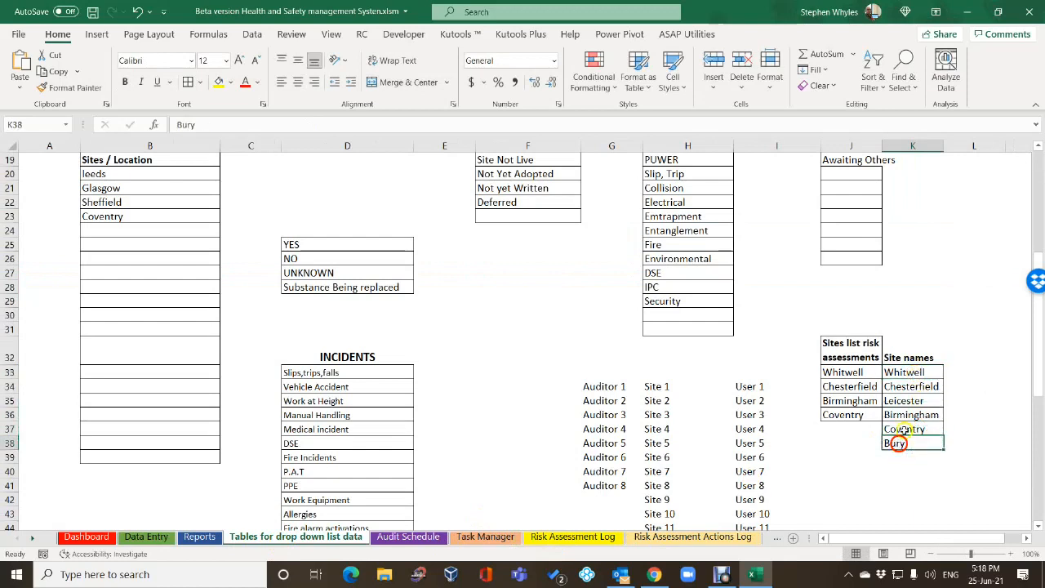
{"action": "left_click", "coordinate": [907, 397]}
{"action": "left_click", "coordinate": [905, 357]}
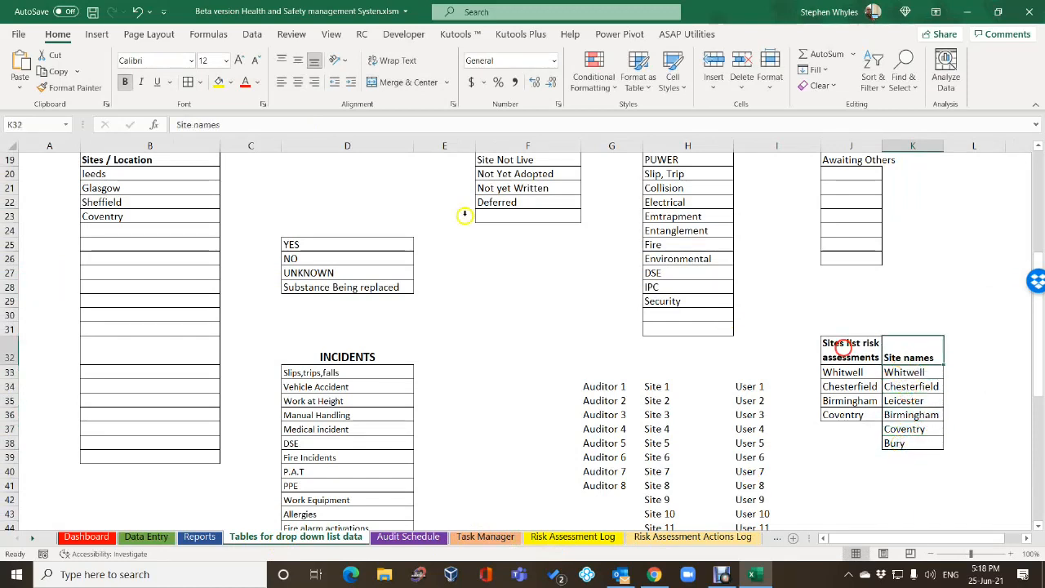
{"action": "left_click", "coordinate": [189, 81]}
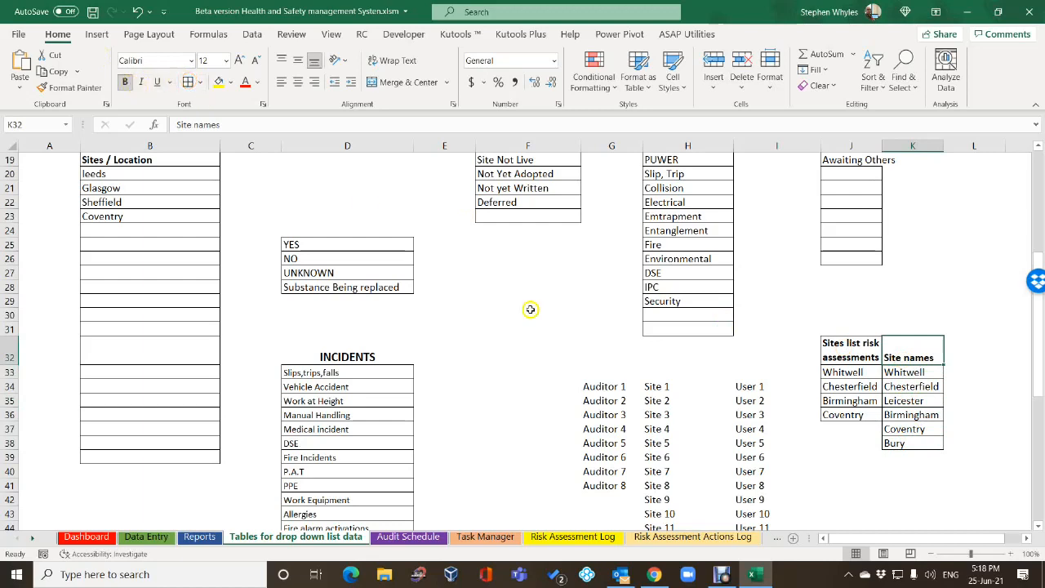
{"action": "left_click", "coordinate": [985, 453]}
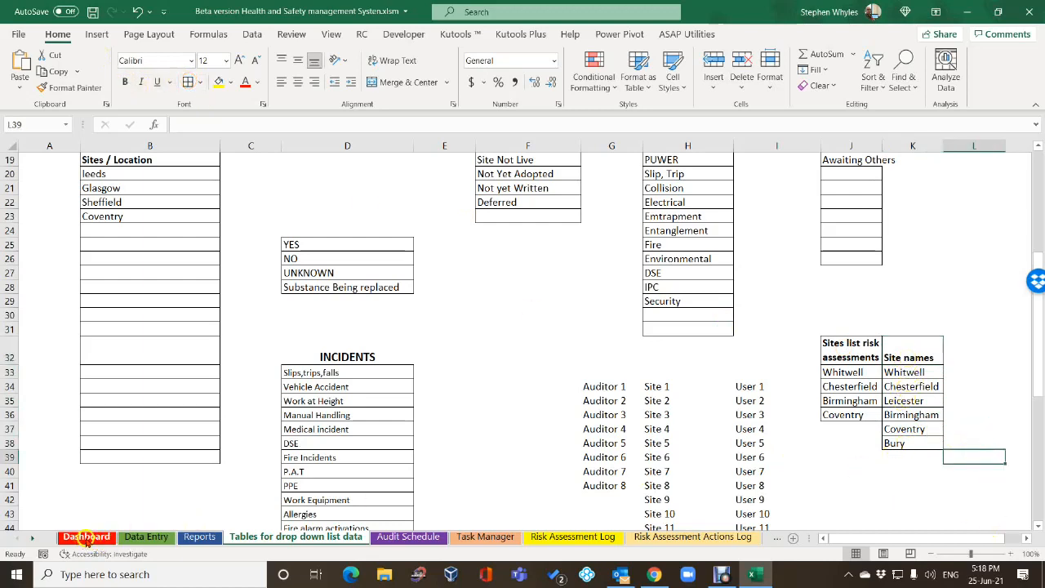
Step: Link the Site 1 heading in B105 of the Data Entry totals section to the Whitwell heading in B70
{"action": "left_click", "coordinate": [133, 536]}
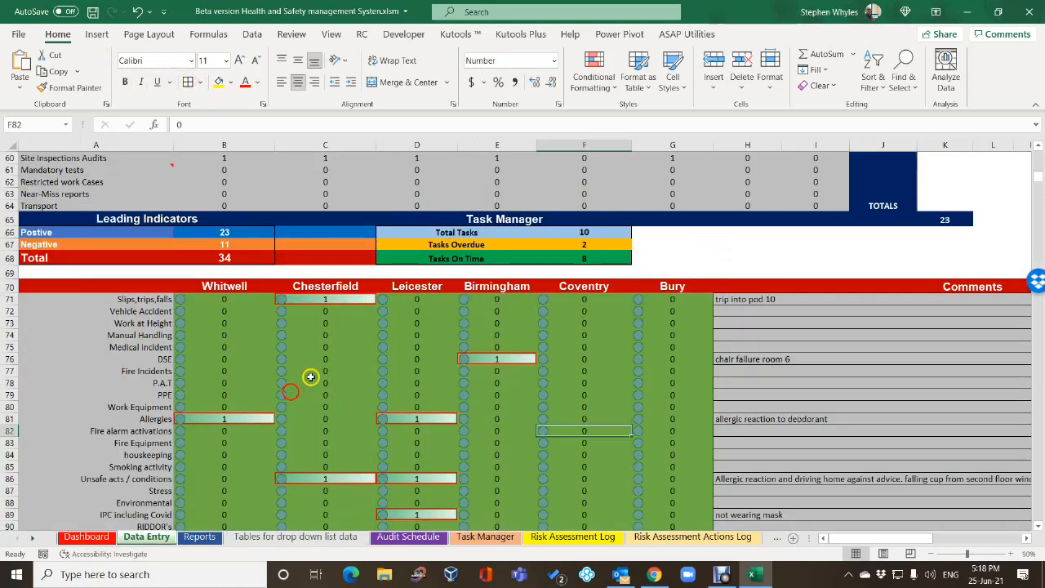
{"action": "scroll", "coordinate": [214, 336], "scroll_direction": "down", "scroll_amount": 7}
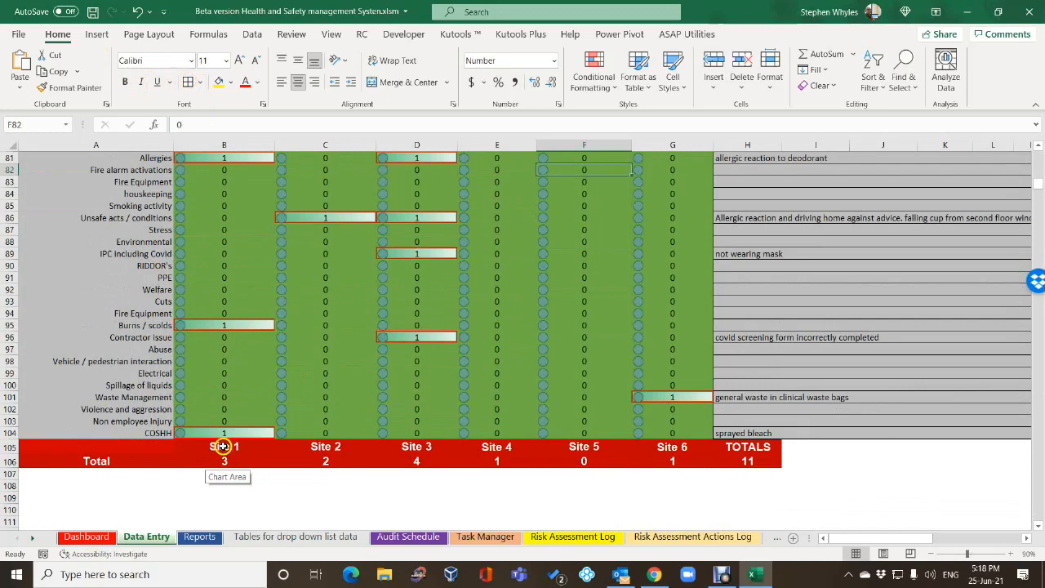
{"action": "scroll", "coordinate": [222, 447], "scroll_direction": "up", "scroll_amount": 5}
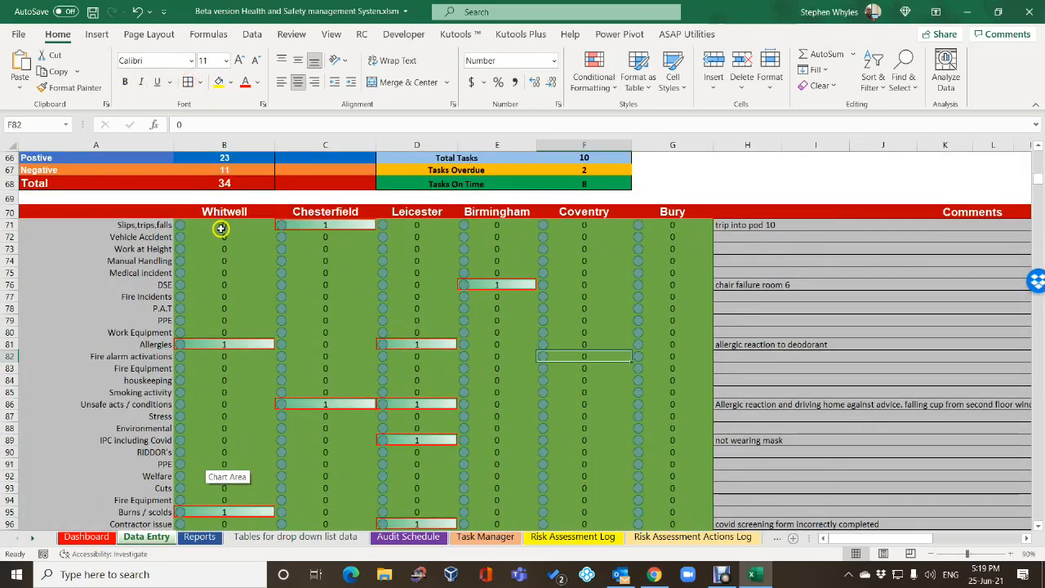
{"action": "scroll", "coordinate": [221, 229], "scroll_direction": "up", "scroll_amount": 2}
{"action": "scroll", "coordinate": [220, 270], "scroll_direction": "down", "scroll_amount": 8}
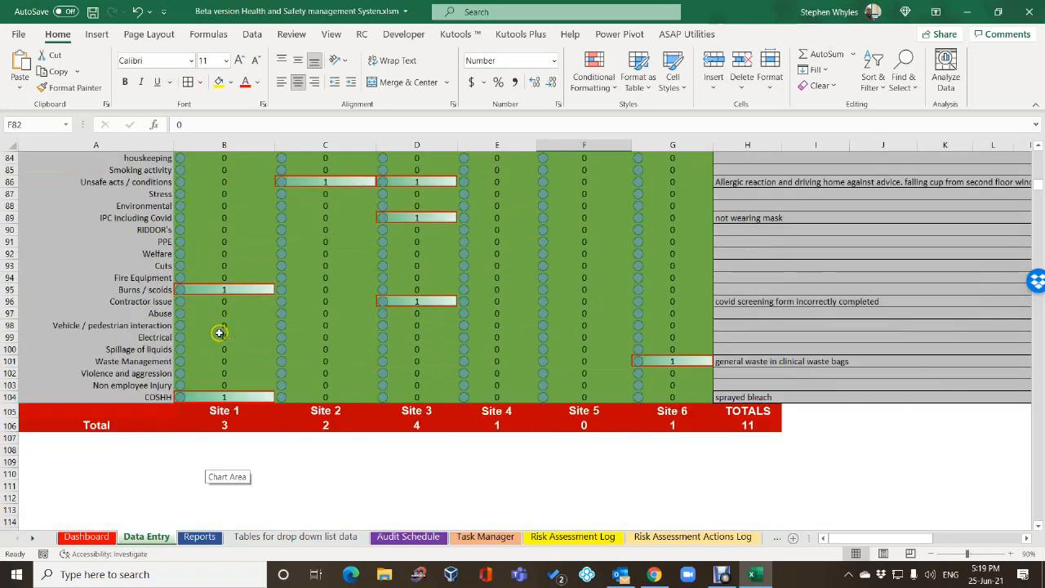
{"action": "left_click", "coordinate": [225, 410]}
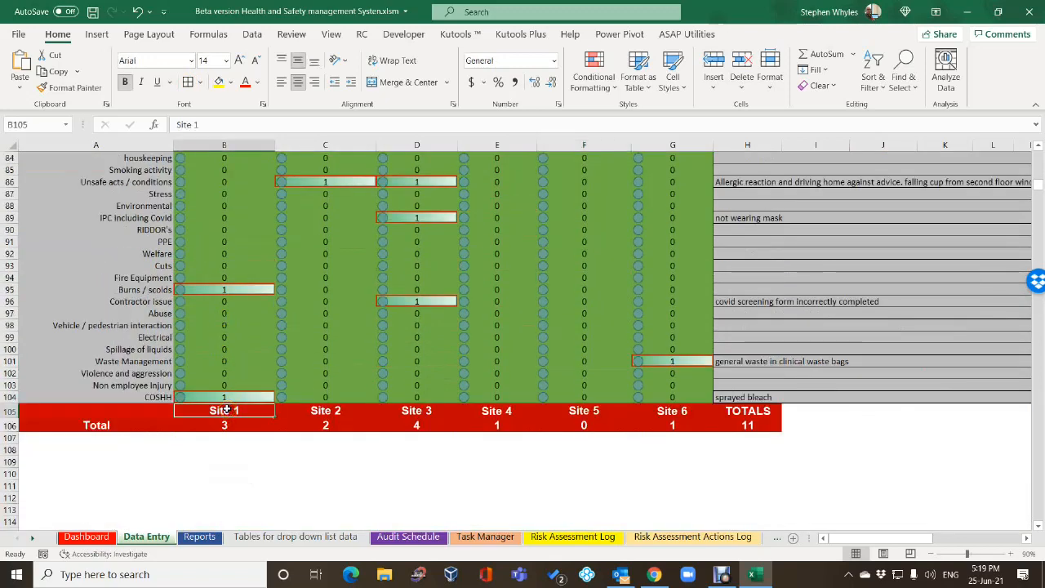
{"action": "type", "text": "="}
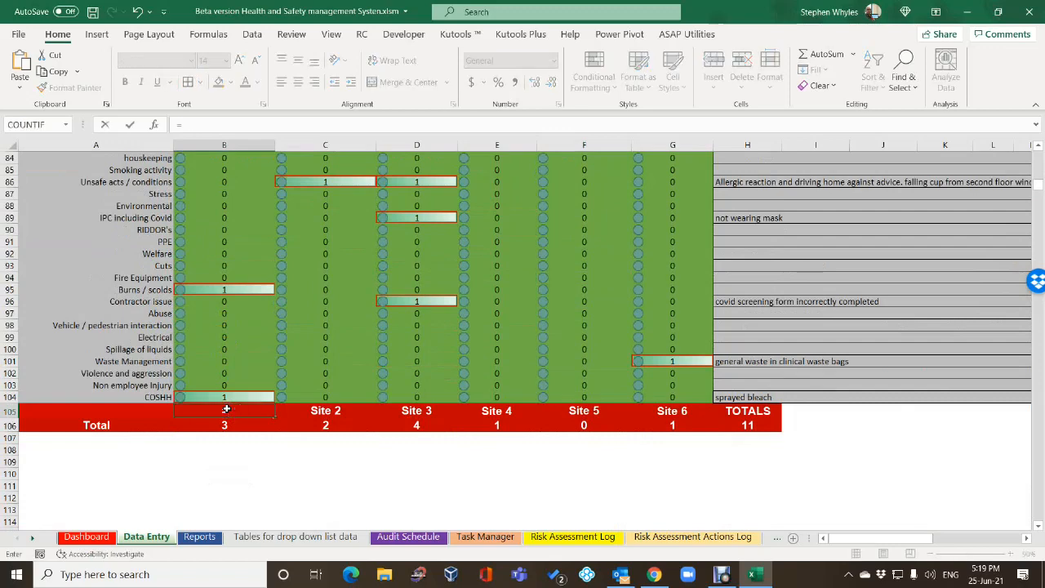
{"action": "scroll", "coordinate": [226, 408], "scroll_direction": "up", "scroll_amount": 8}
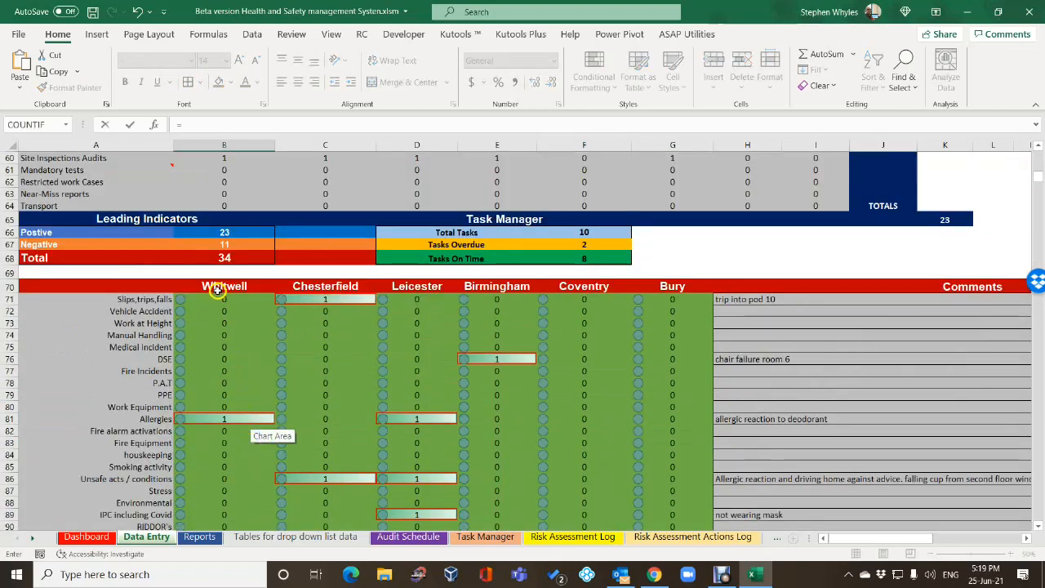
{"action": "left_click", "coordinate": [217, 289]}
{"action": "key", "text": "Tab"}
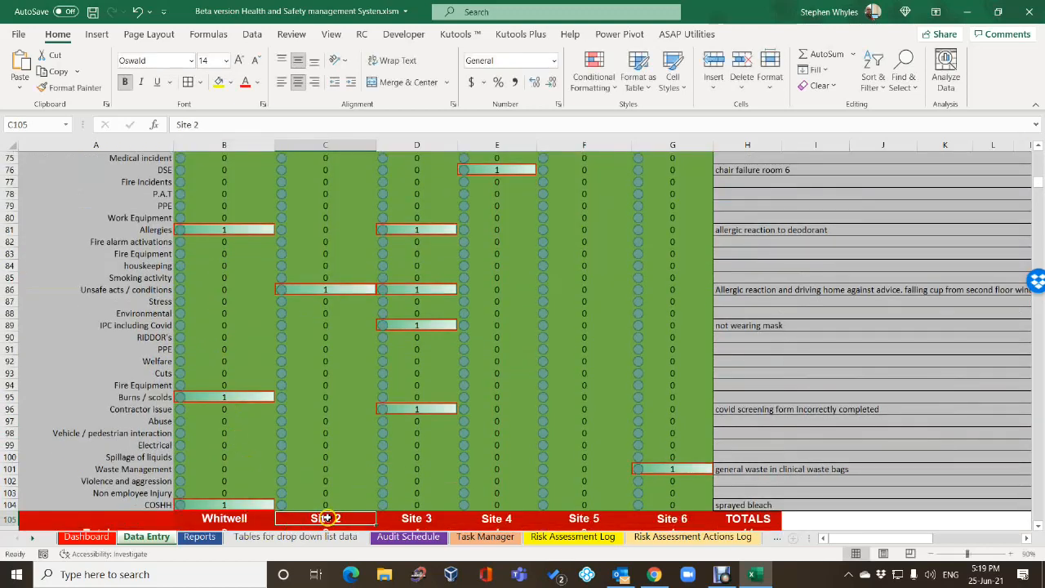
Step: Link the Site 2 heading in C105 of the totals section to the Chesterfield heading in C70
{"action": "type", "text": "="}
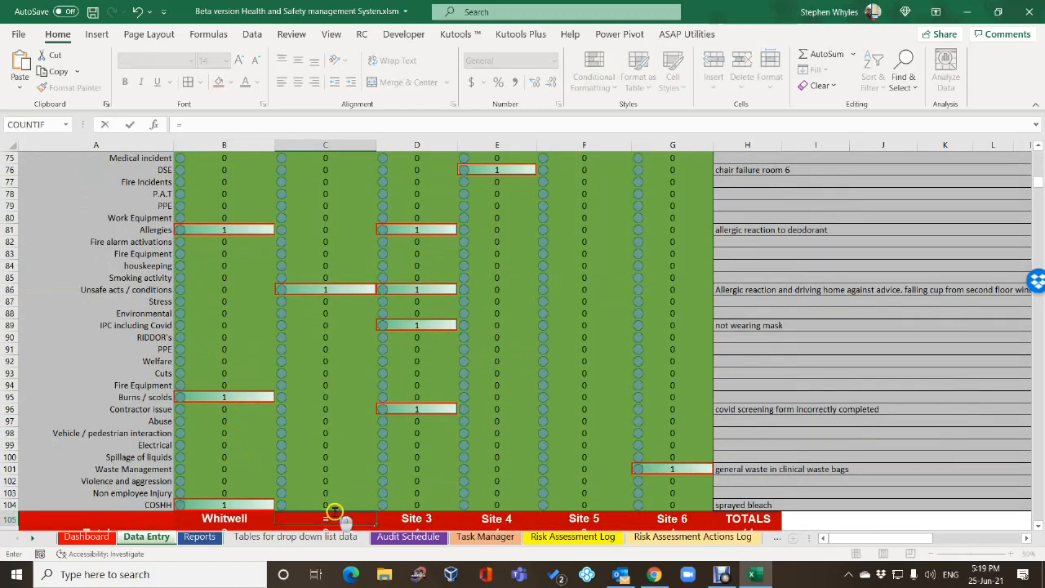
{"action": "scroll", "coordinate": [327, 514], "scroll_direction": "up", "scroll_amount": 6}
{"action": "left_click", "coordinate": [294, 323]}
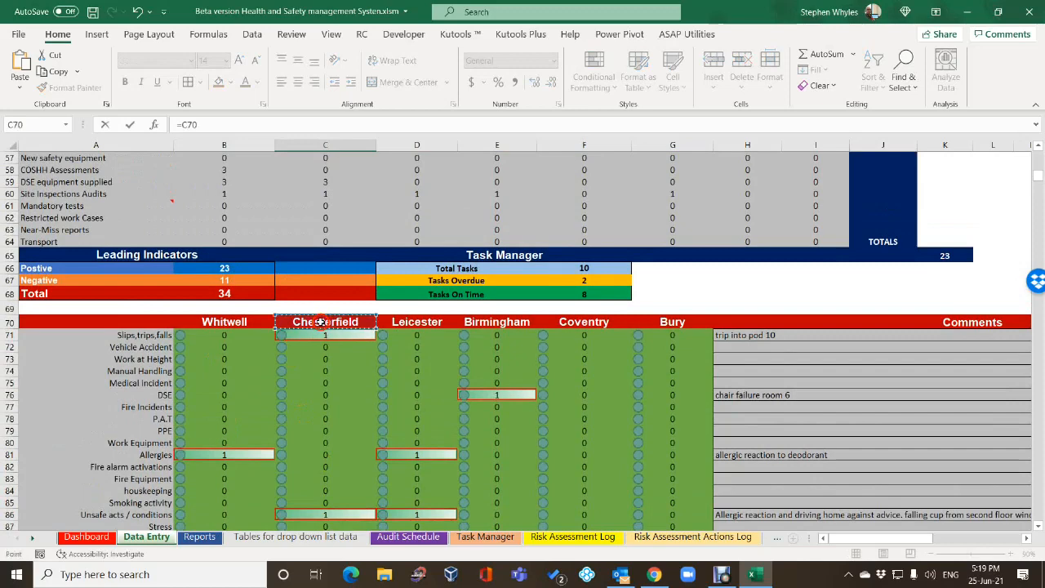
{"action": "key", "text": "Tab"}
{"action": "scroll", "coordinate": [327, 409], "scroll_direction": "down", "scroll_amount": 3}
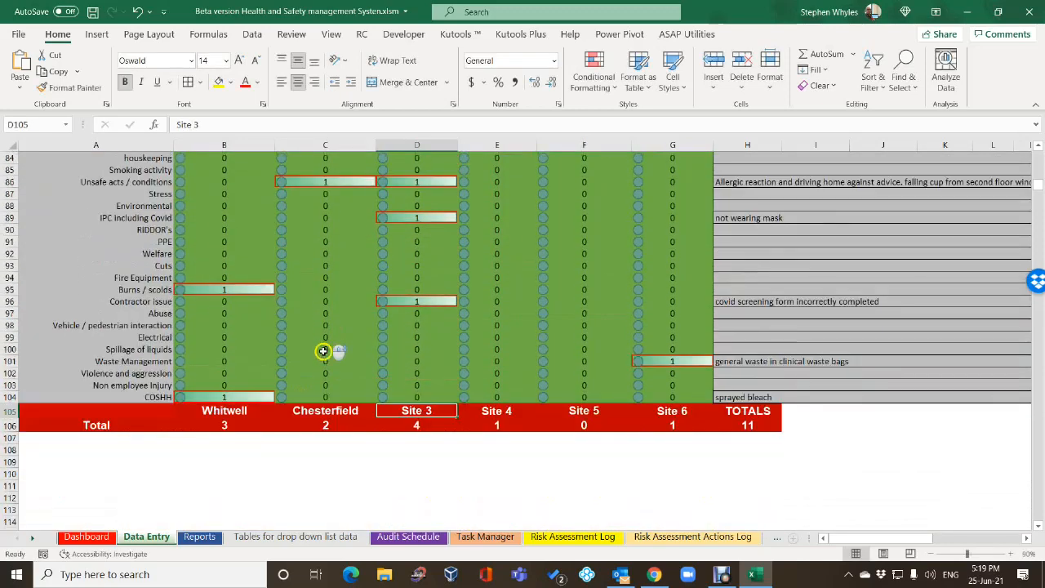
Step: Fill the heading link formula from B105 across to G105 to replace the remaining Site headings above the totals
{"action": "left_click_drag", "start_coordinate": [242, 416], "coordinate": [709, 420]}
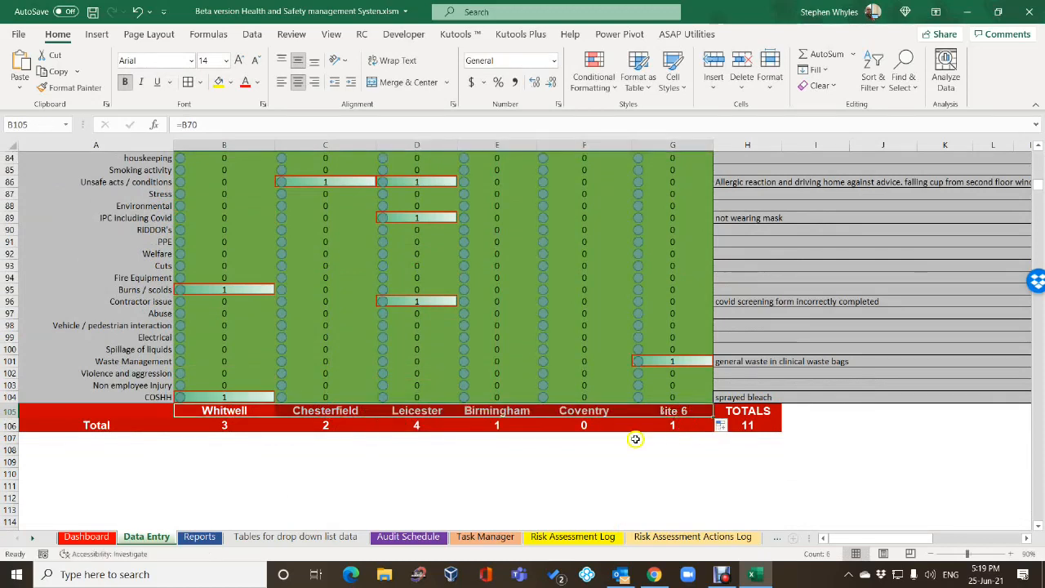
{"action": "left_click", "coordinate": [529, 460]}
{"action": "scroll", "coordinate": [506, 423], "scroll_direction": "up", "scroll_amount": 7}
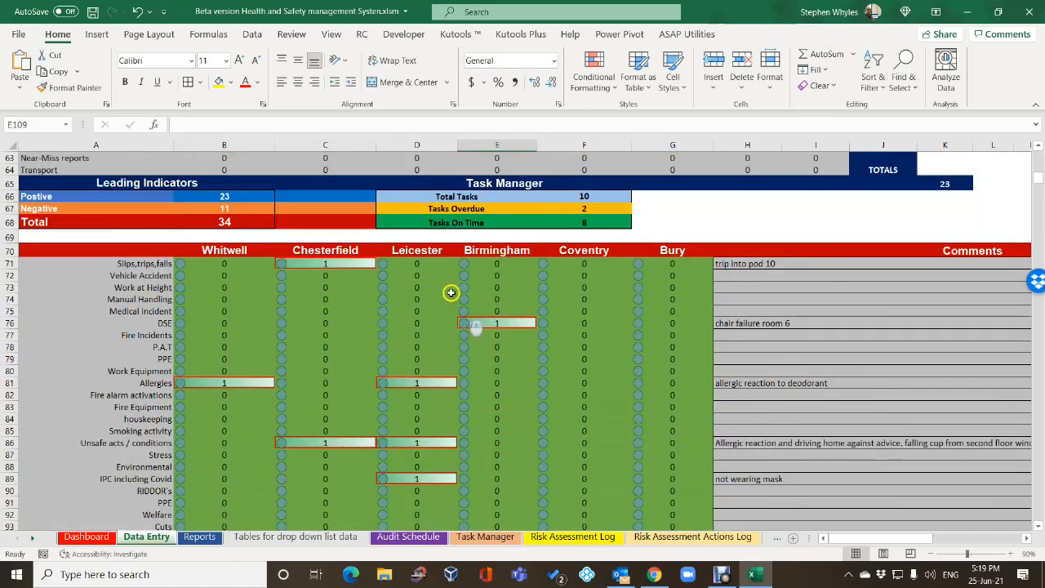
{"action": "scroll", "coordinate": [600, 456], "scroll_direction": "down", "scroll_amount": 3}
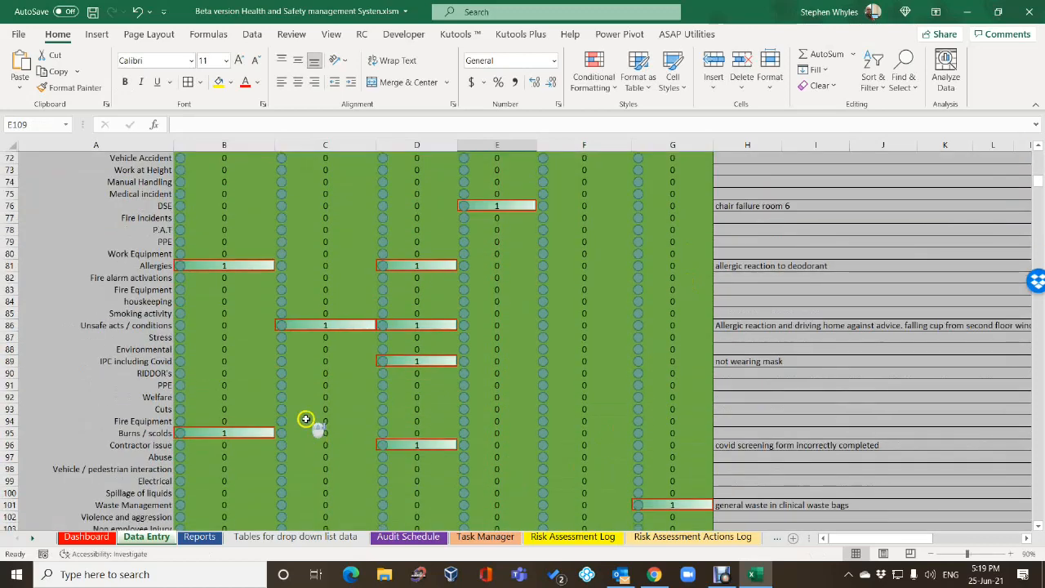
Step: Link the Site 1 heading in Dashboard cell A3 to the Whitwell heading in B105 of Data Entry
{"action": "left_click", "coordinate": [84, 538]}
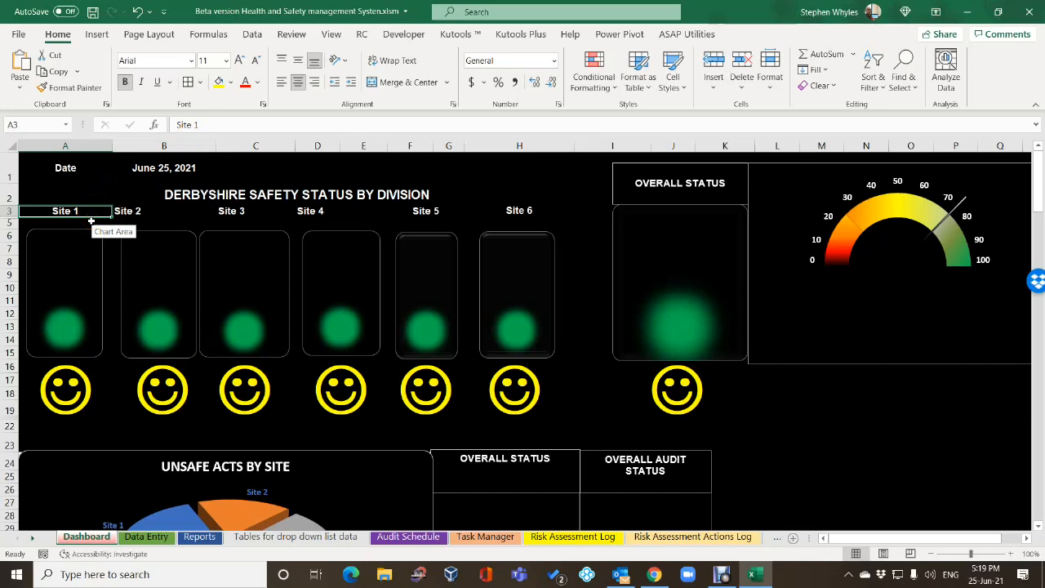
{"action": "type", "text": "="}
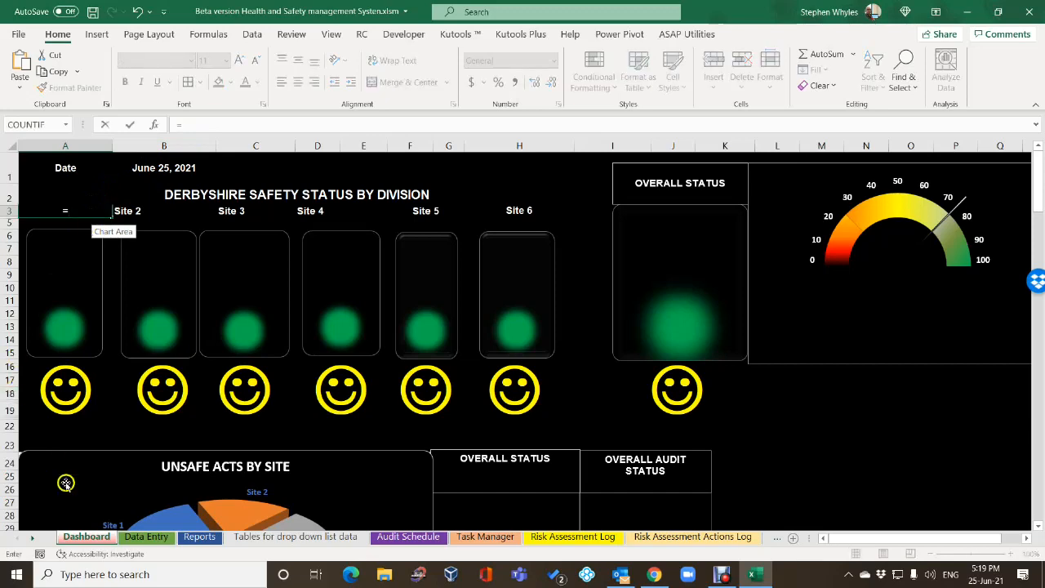
{"action": "left_click", "coordinate": [146, 537]}
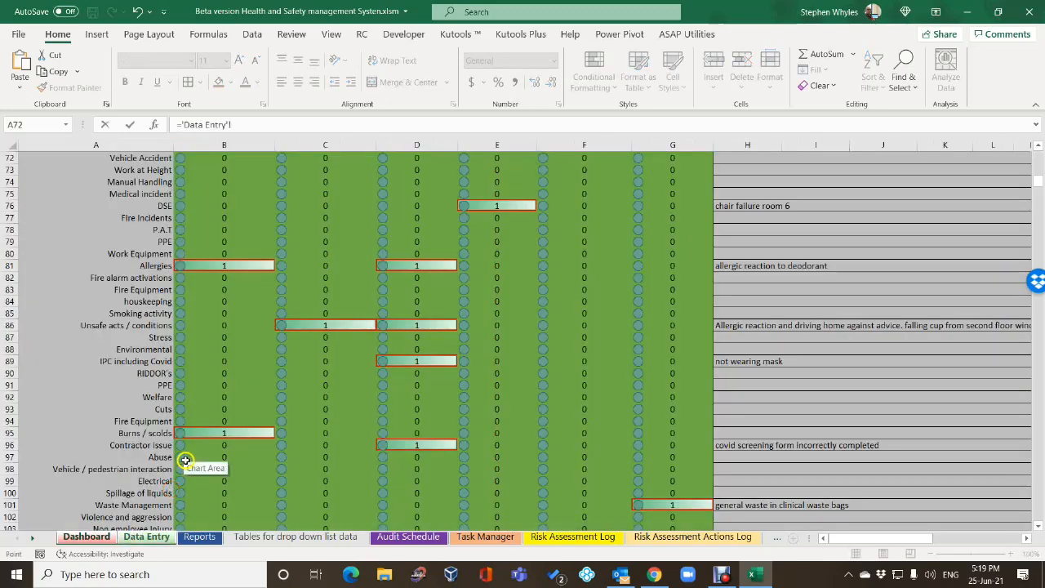
{"action": "scroll", "coordinate": [191, 465], "scroll_direction": "down", "scroll_amount": 1}
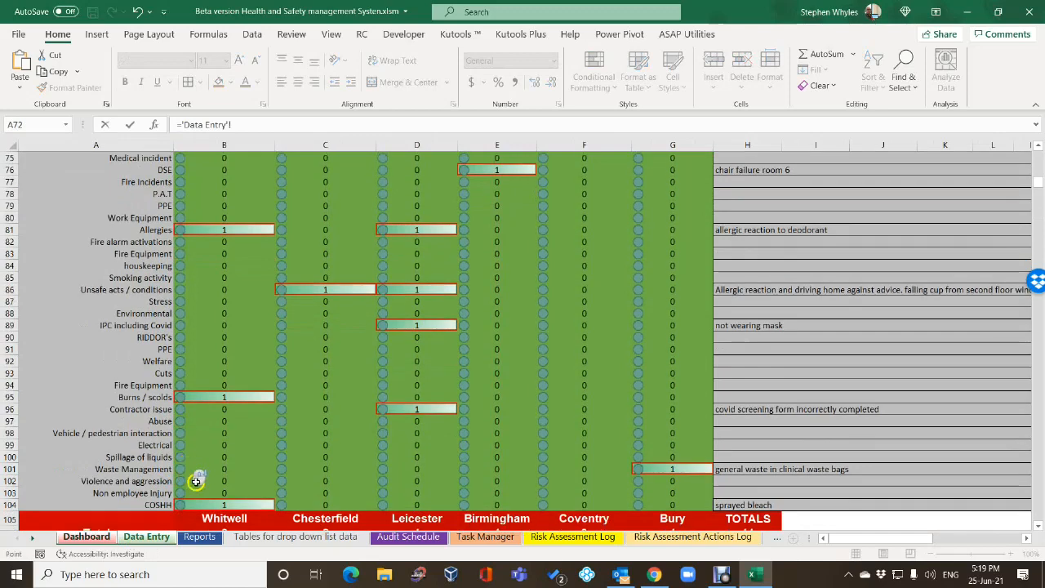
{"action": "left_click", "coordinate": [219, 523]}
{"action": "scroll", "coordinate": [234, 337], "scroll_direction": "up", "scroll_amount": 6}
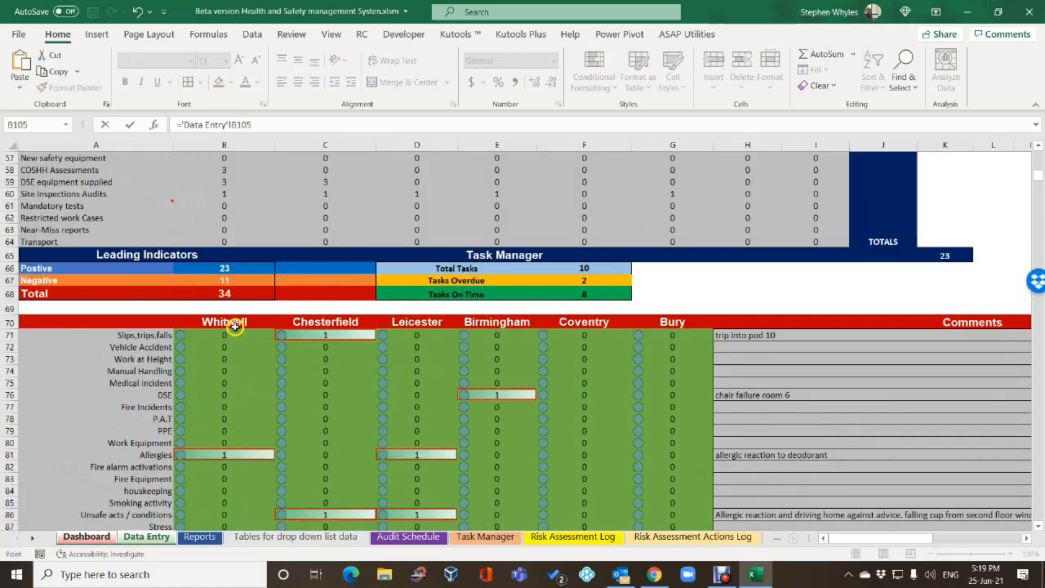
{"action": "scroll", "coordinate": [236, 395], "scroll_direction": "down", "scroll_amount": 8}
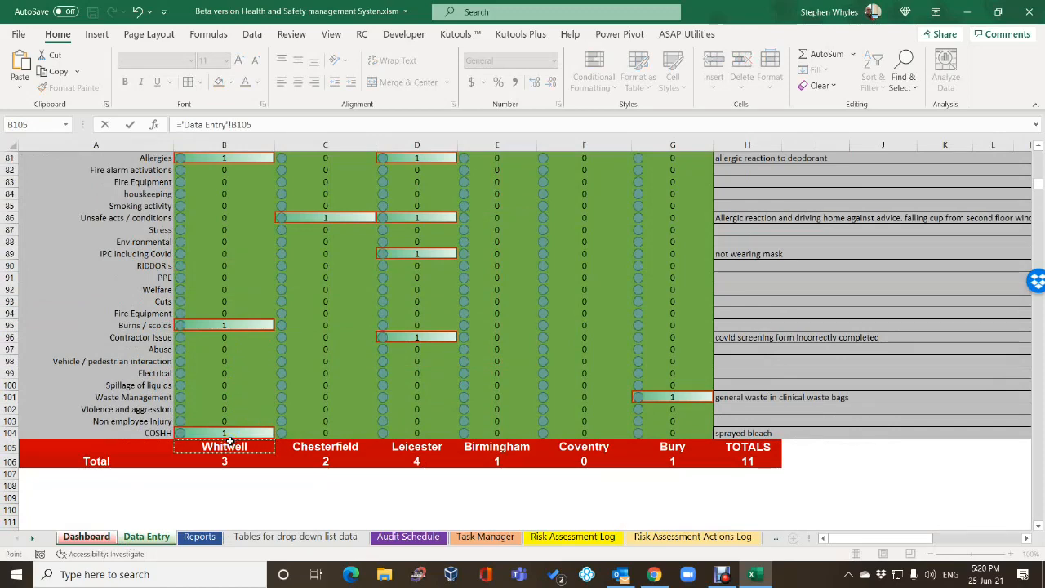
{"action": "key", "text": "Tab"}
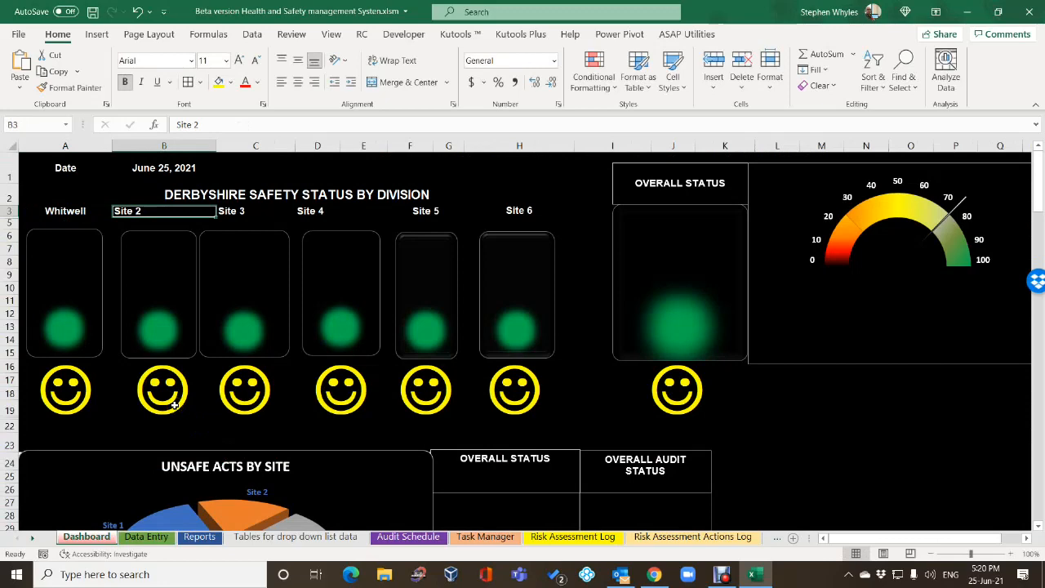
Step: Link the Site 2 heading in Dashboard cell B3 to the Chesterfield heading in C105 of Data Entry, and start a formula in C3
{"action": "type", "text": "="}
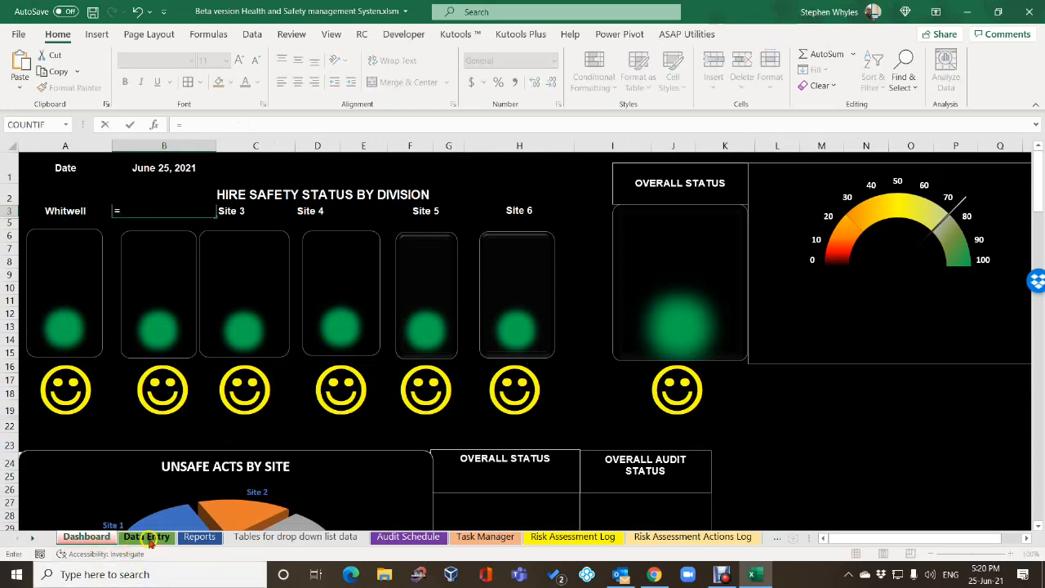
{"action": "left_click", "coordinate": [146, 536]}
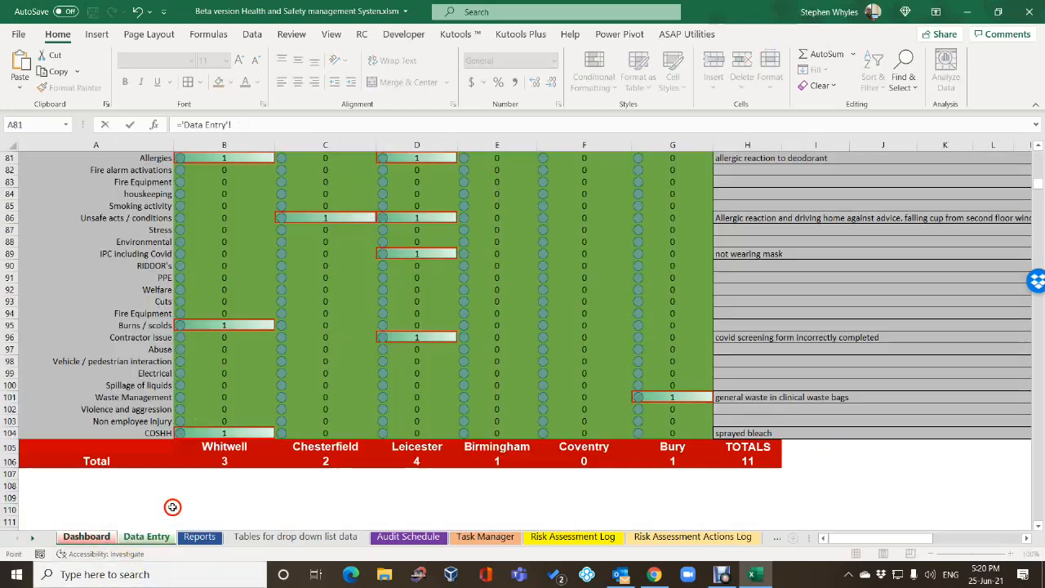
{"action": "left_click", "coordinate": [323, 448]}
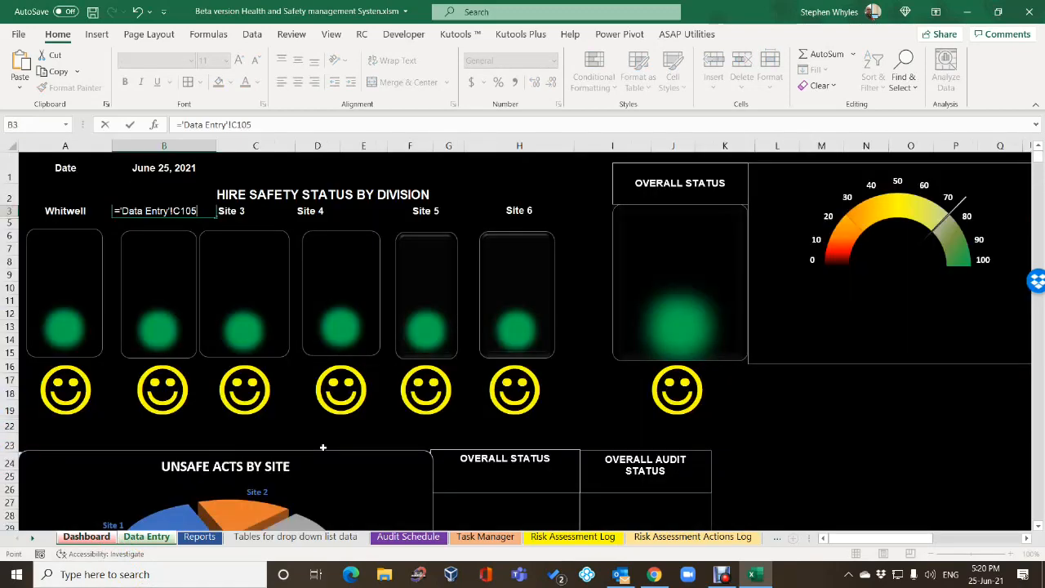
{"action": "key", "text": "Tab"}
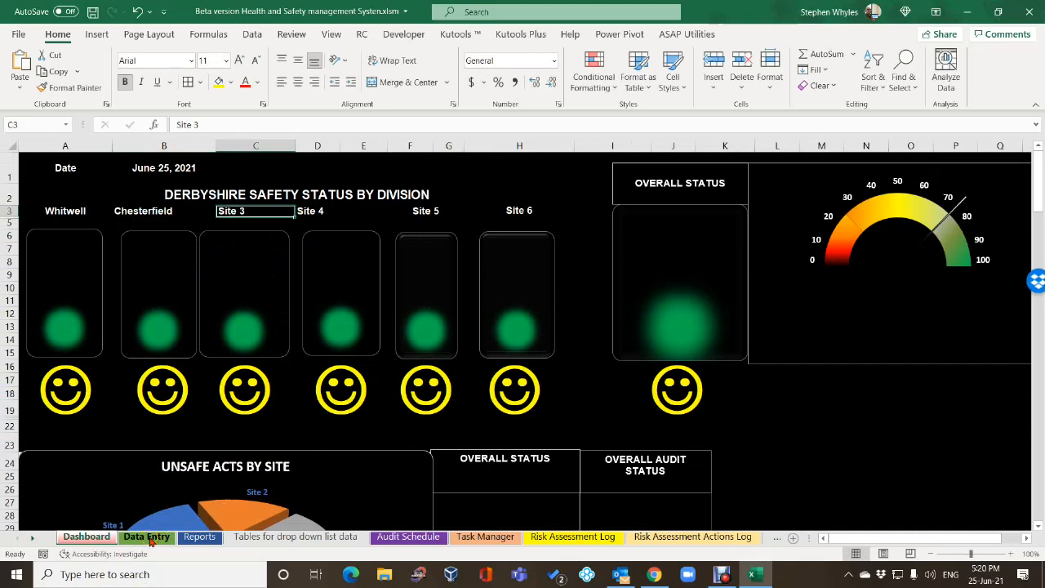
{"action": "type", "text": "="}
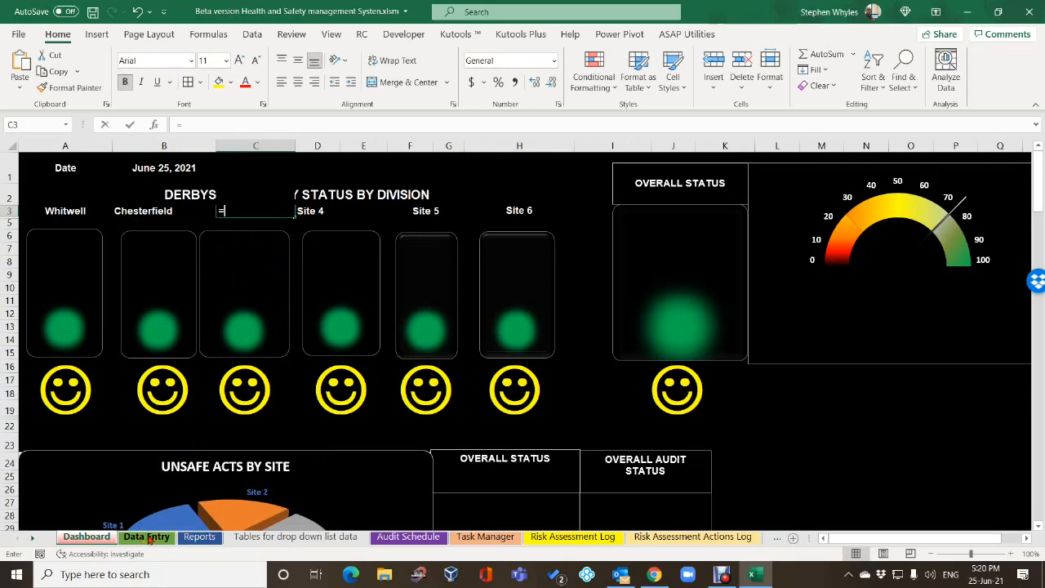
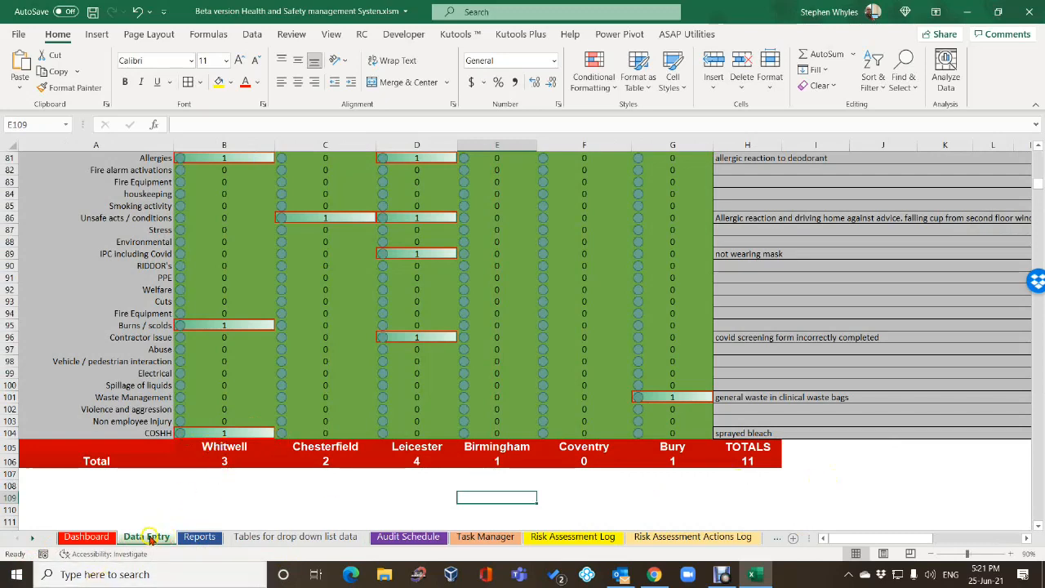
Step: Change the first entry under Site names, K33 of the drop-down list tables sheet, to timbuktu
{"action": "left_click", "coordinate": [331, 538]}
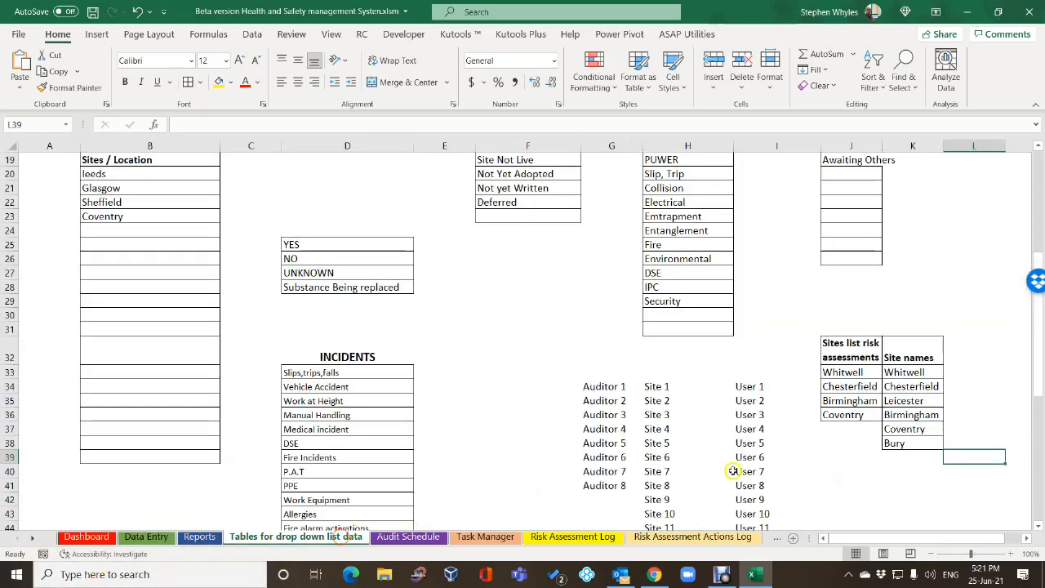
{"action": "left_click", "coordinate": [910, 372]}
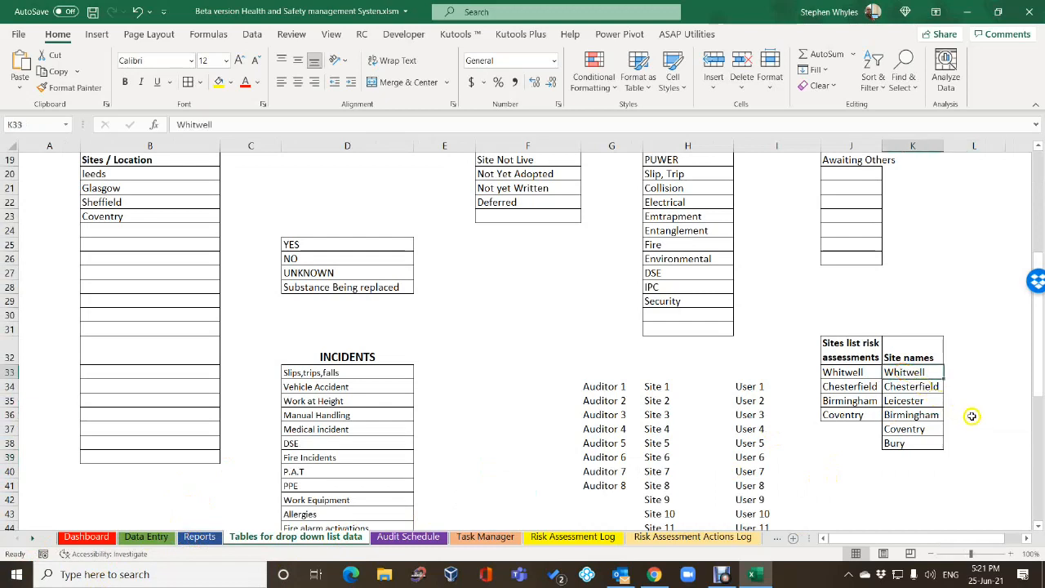
{"action": "type", "text": "t"}
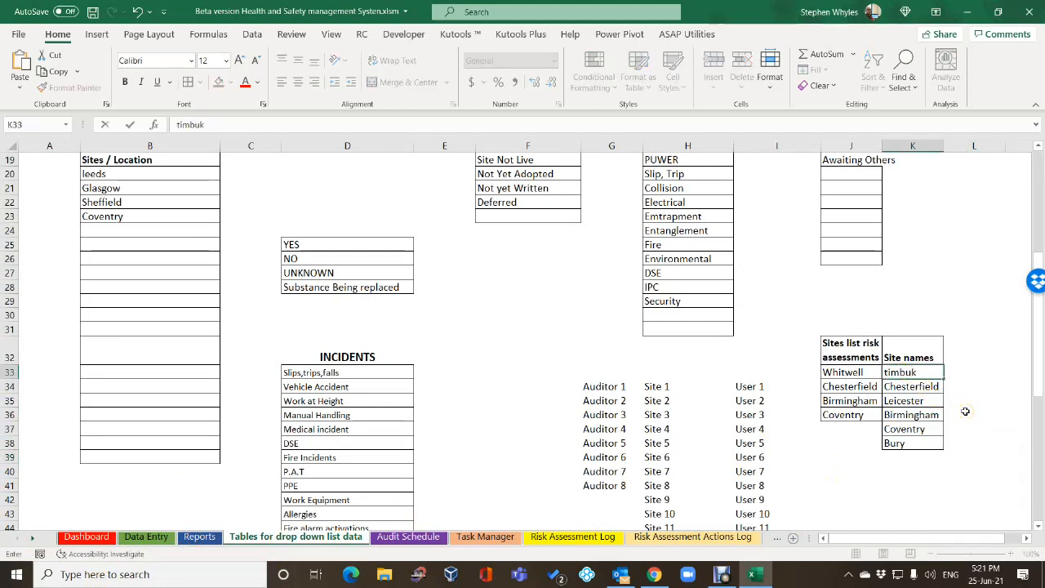
{"action": "type", "text": "imbuktu"}
{"action": "left_click", "coordinate": [515, 358]}
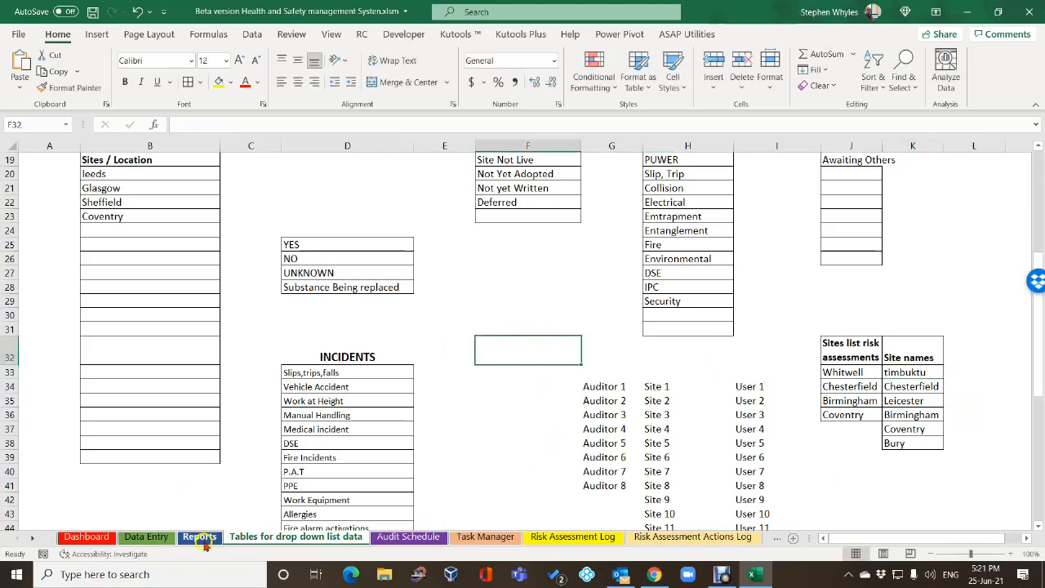
Step: Check the first site heading on the Dashboard and in both heading rows of the Data Entry incident table
{"action": "left_click", "coordinate": [87, 537]}
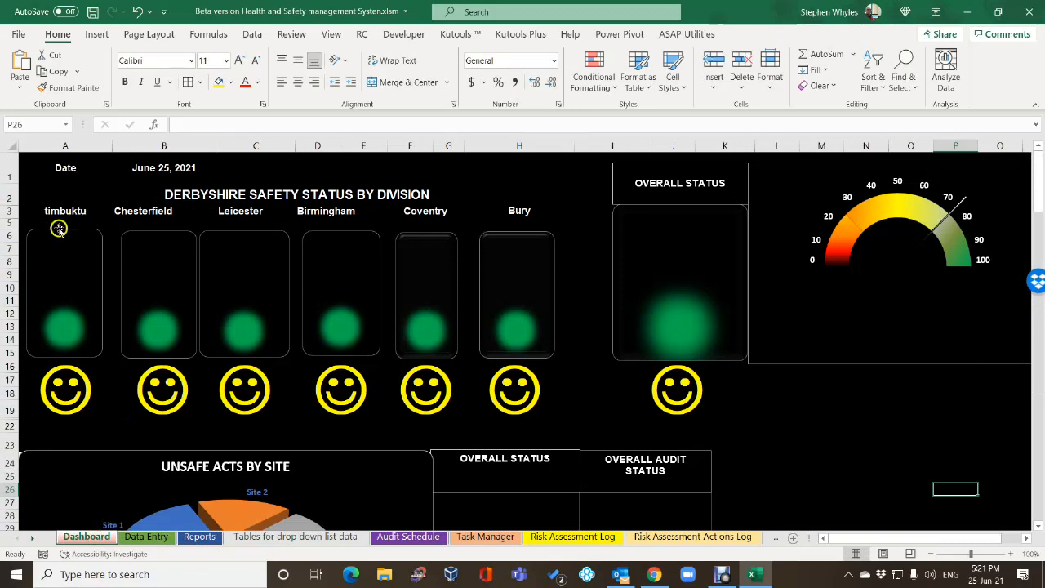
{"action": "scroll", "coordinate": [102, 335], "scroll_direction": "down", "scroll_amount": 2}
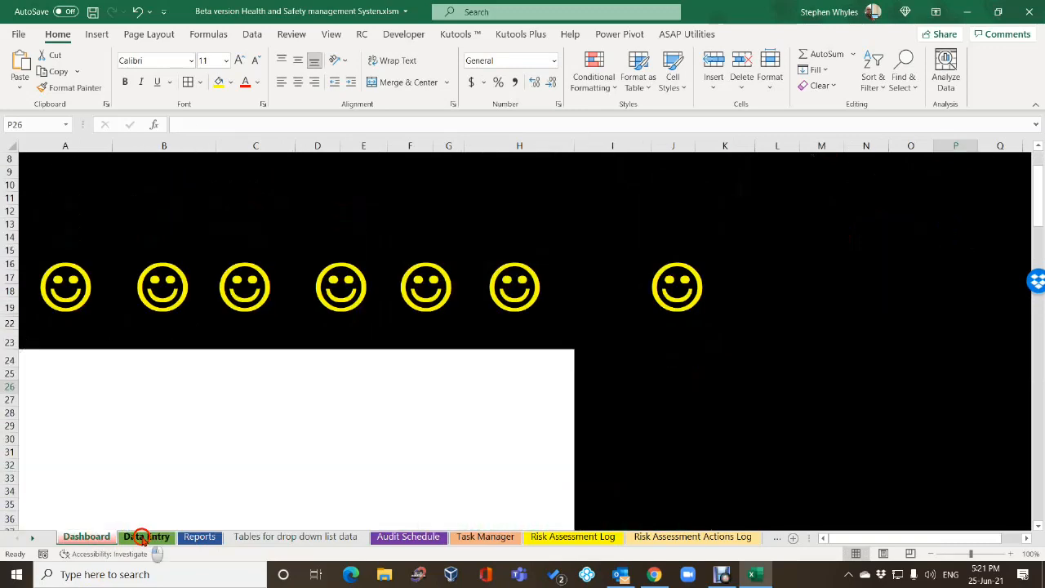
{"action": "left_click", "coordinate": [143, 536]}
{"action": "scroll", "coordinate": [204, 369], "scroll_direction": "up", "scroll_amount": 5}
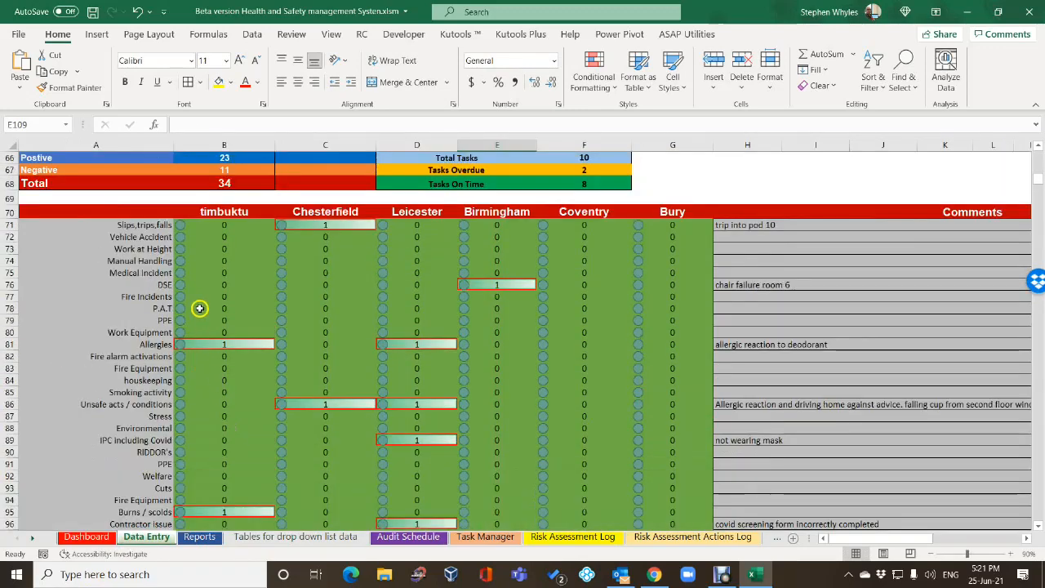
{"action": "scroll", "coordinate": [204, 310], "scroll_direction": "down", "scroll_amount": 4}
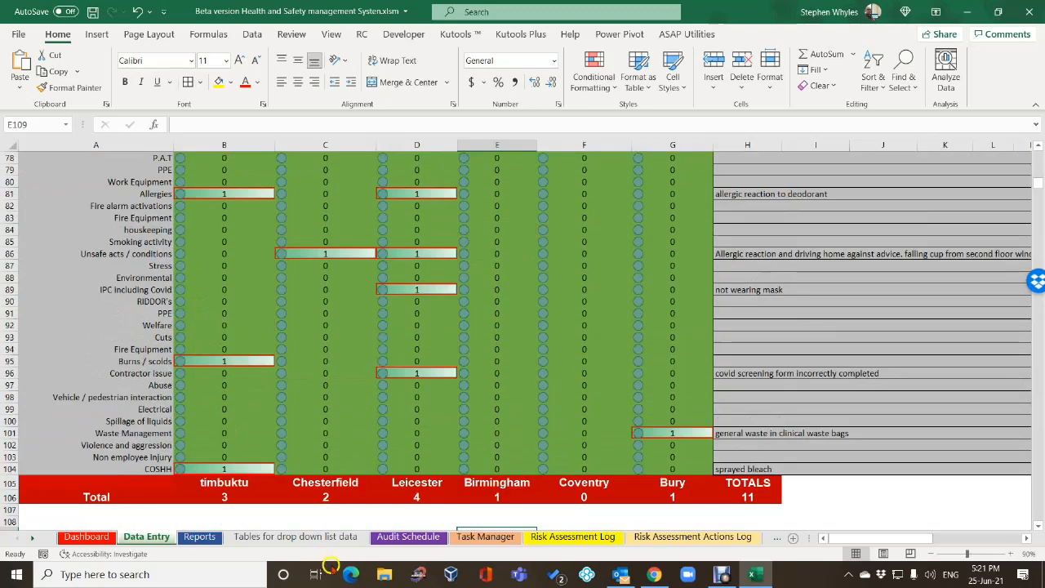
Step: Set the first entry under Site names, K33 of the drop-down list tables sheet, to Whitwell
{"action": "left_click", "coordinate": [253, 536]}
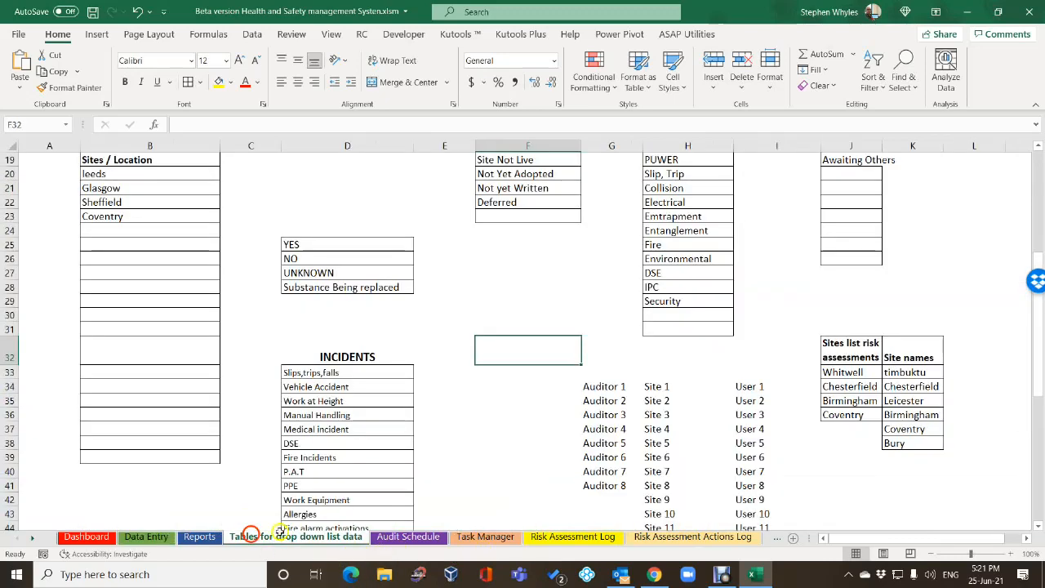
{"action": "left_click", "coordinate": [865, 470]}
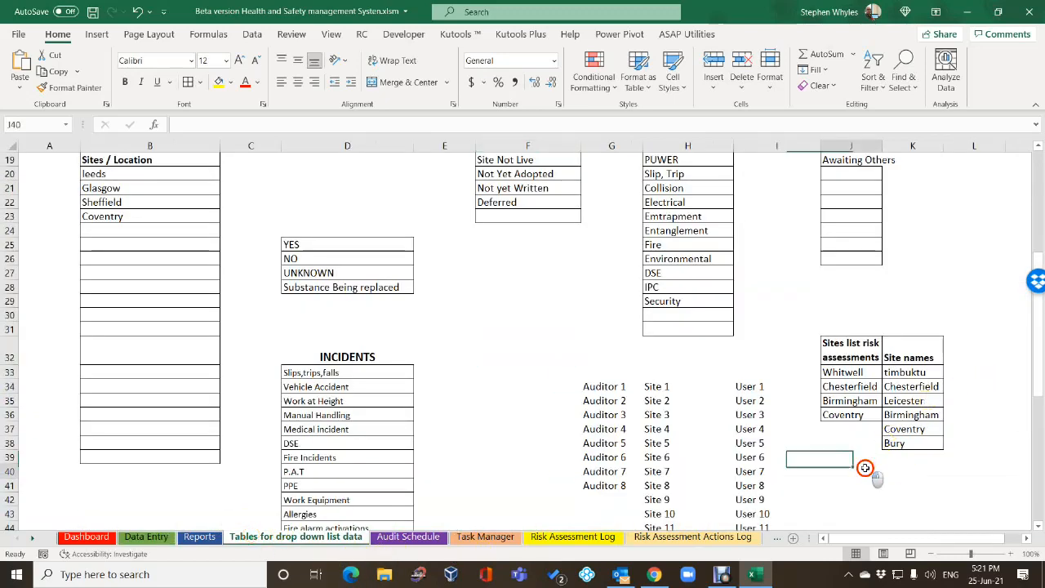
{"action": "left_click", "coordinate": [905, 372]}
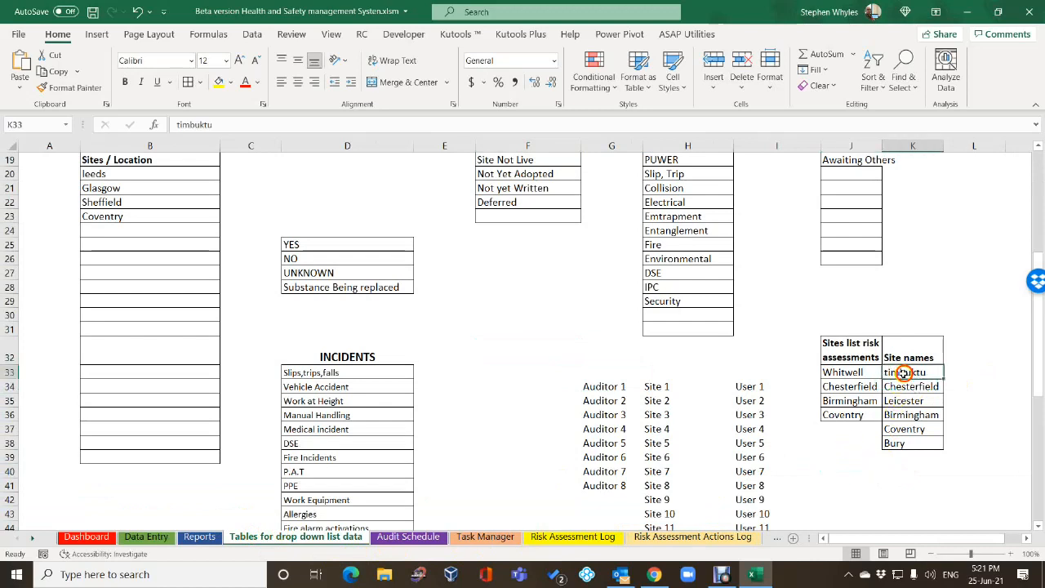
{"action": "type", "text": "Whitwell"}
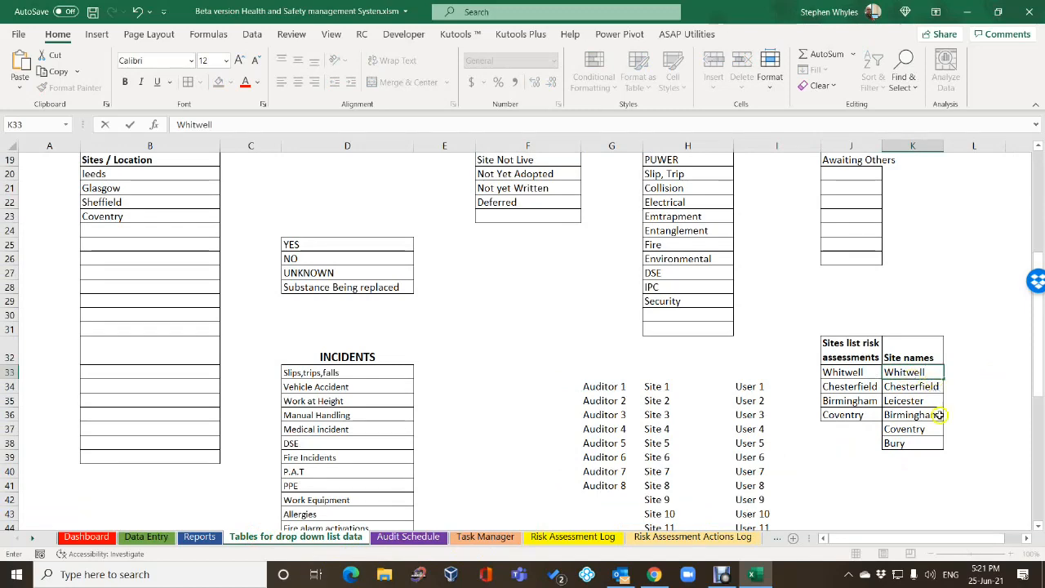
{"action": "left_click_drag", "start_coordinate": [822, 498], "coordinate": [833, 485]}
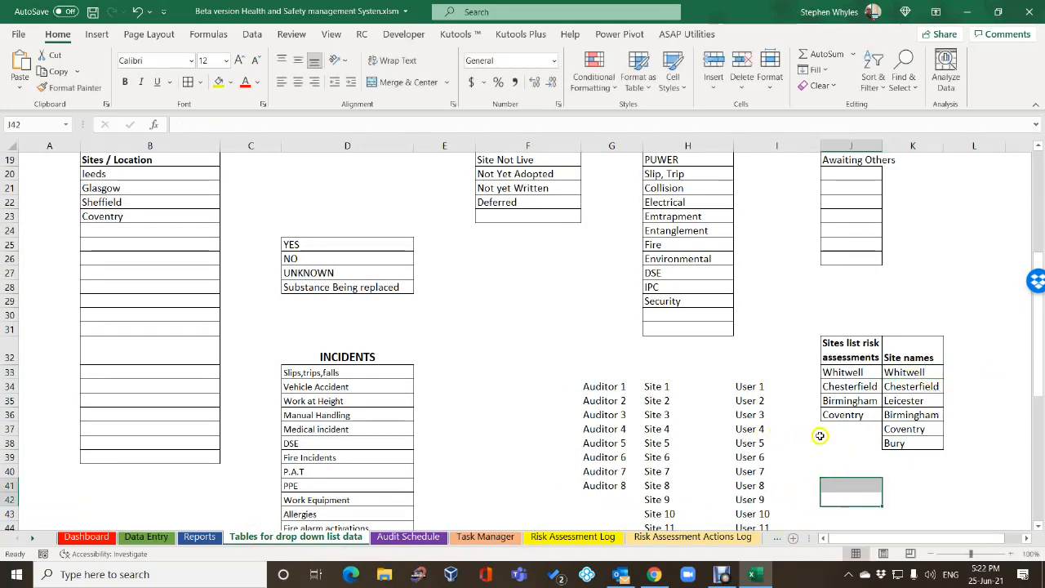
Step: Review the Dashboard's site headings and the site labels on its charts, from the status lights down to the risk assessment charts
{"action": "left_click", "coordinate": [86, 538]}
{"action": "scroll", "coordinate": [61, 367], "scroll_direction": "up", "scroll_amount": 3}
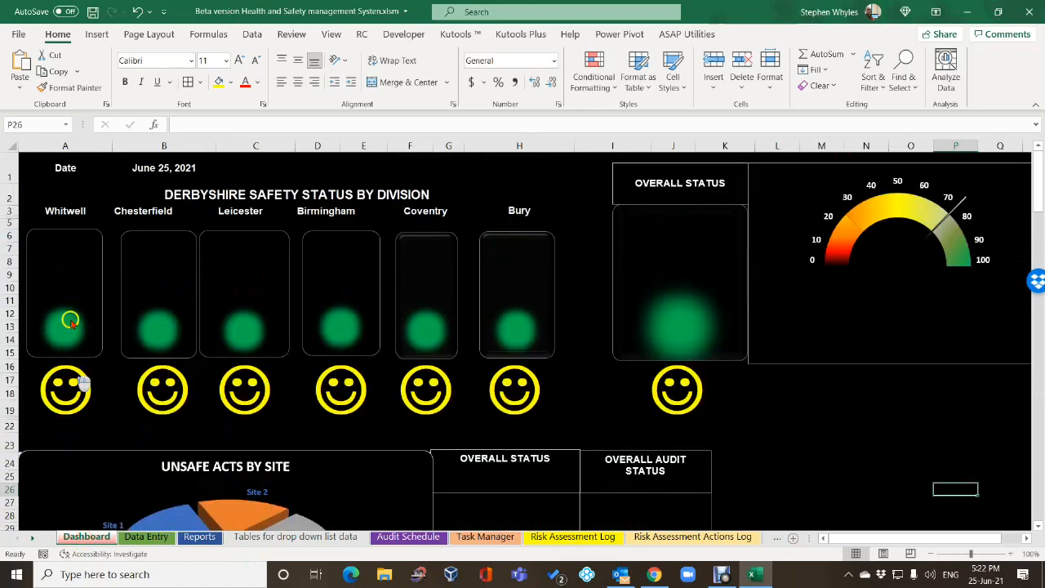
{"action": "scroll", "coordinate": [133, 313], "scroll_direction": "down", "scroll_amount": 5}
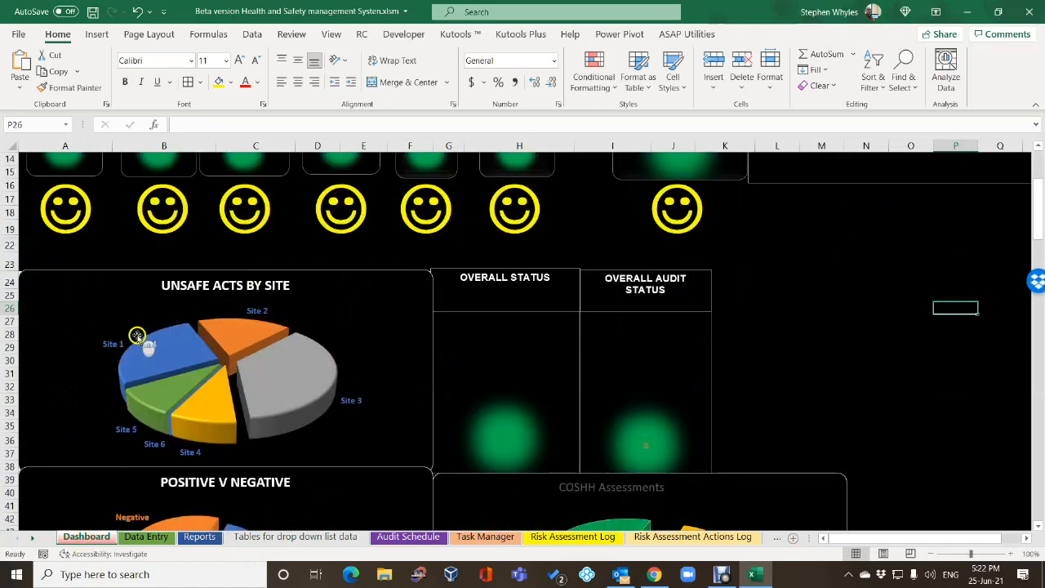
{"action": "scroll", "coordinate": [148, 345], "scroll_direction": "down", "scroll_amount": 9}
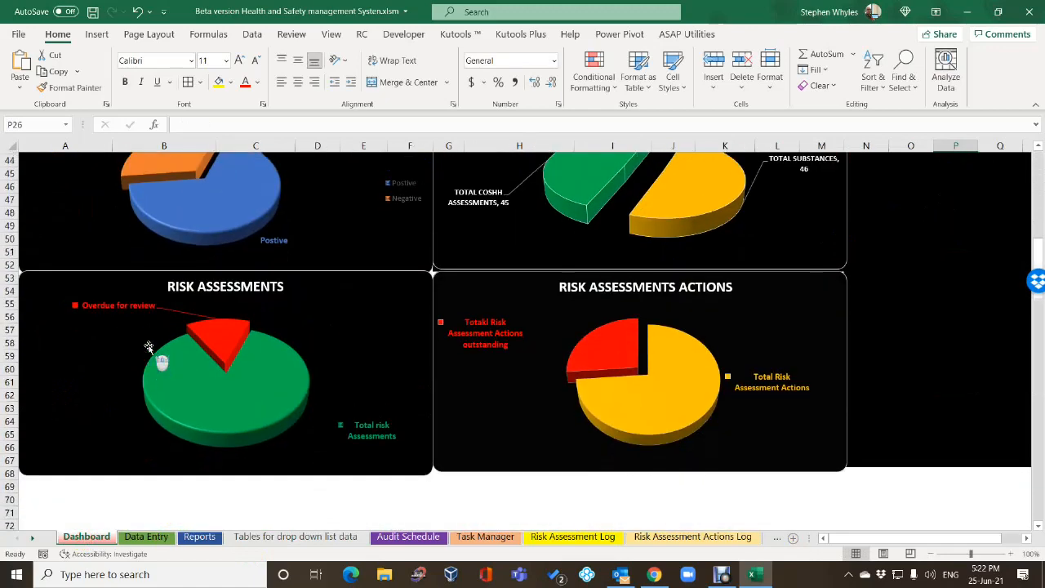
{"action": "scroll", "coordinate": [149, 347], "scroll_direction": "up", "scroll_amount": 7}
{"action": "scroll", "coordinate": [148, 347], "scroll_direction": "up", "scroll_amount": 3}
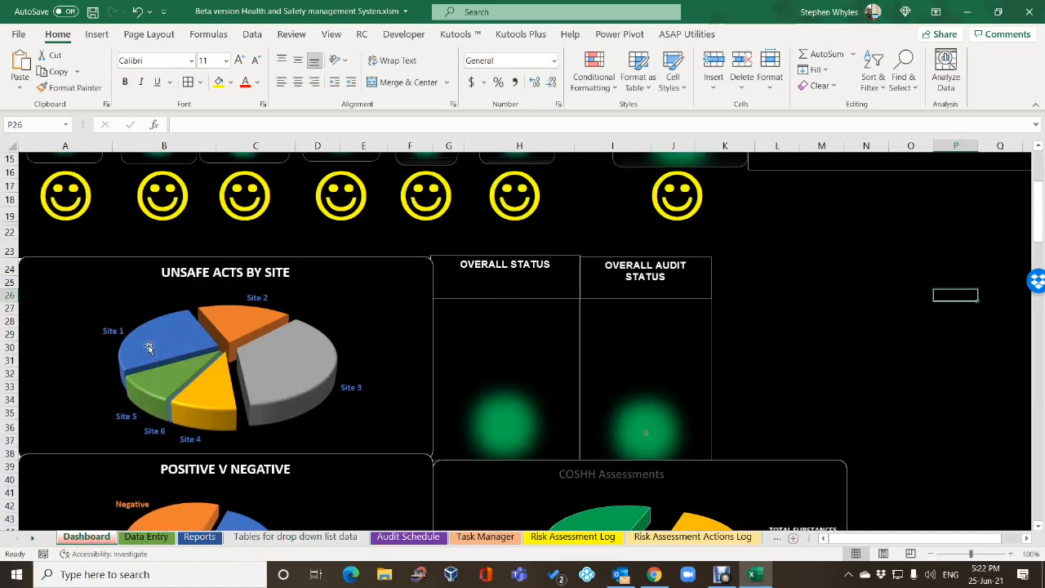
{"action": "scroll", "coordinate": [269, 392], "scroll_direction": "up", "scroll_amount": 5}
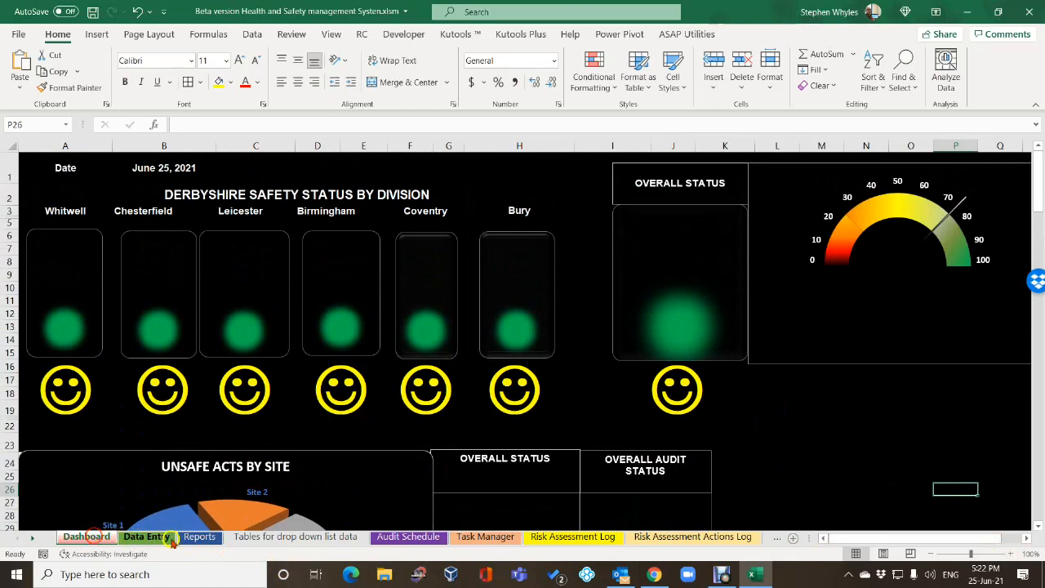
Step: Inspect the site labels in the incident, general audit and COVID-19 audit tables of Data Entry
{"action": "left_click", "coordinate": [145, 536]}
{"action": "scroll", "coordinate": [208, 402], "scroll_direction": "up", "scroll_amount": 16}
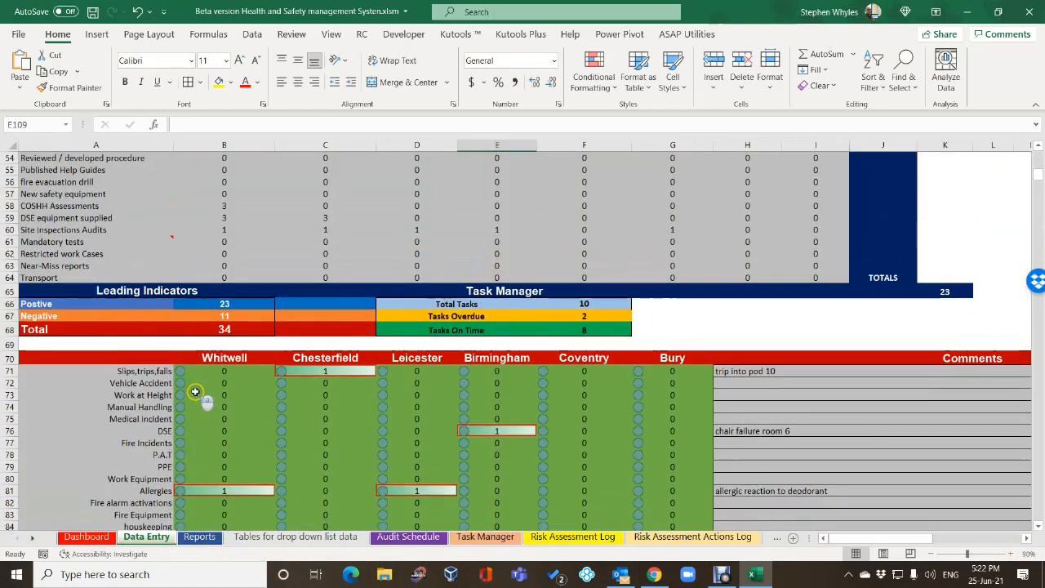
{"action": "scroll", "coordinate": [193, 393], "scroll_direction": "up", "scroll_amount": 7}
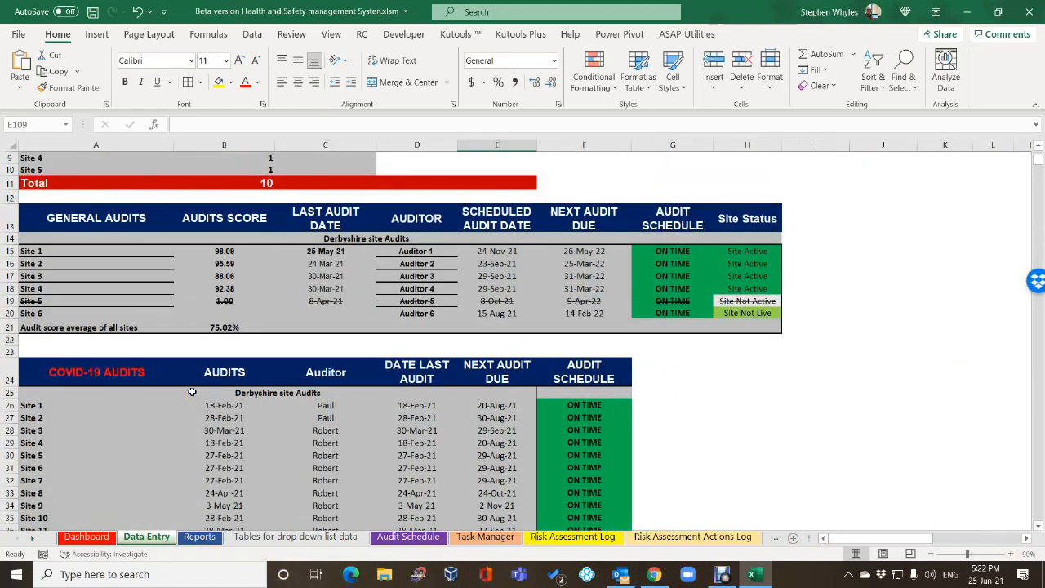
{"action": "scroll", "coordinate": [192, 392], "scroll_direction": "up", "scroll_amount": 3}
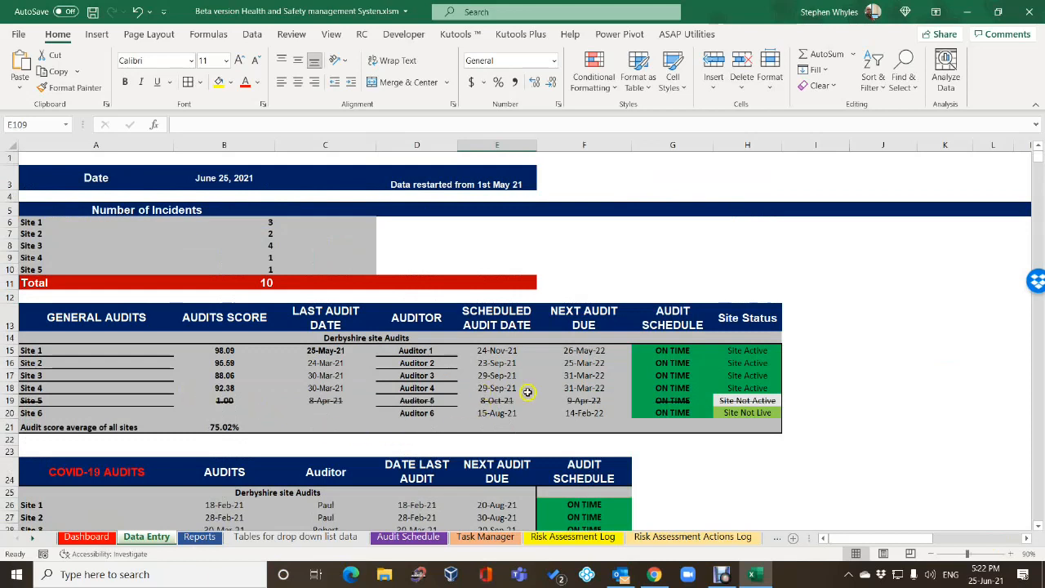
{"action": "left_click", "coordinate": [639, 444]}
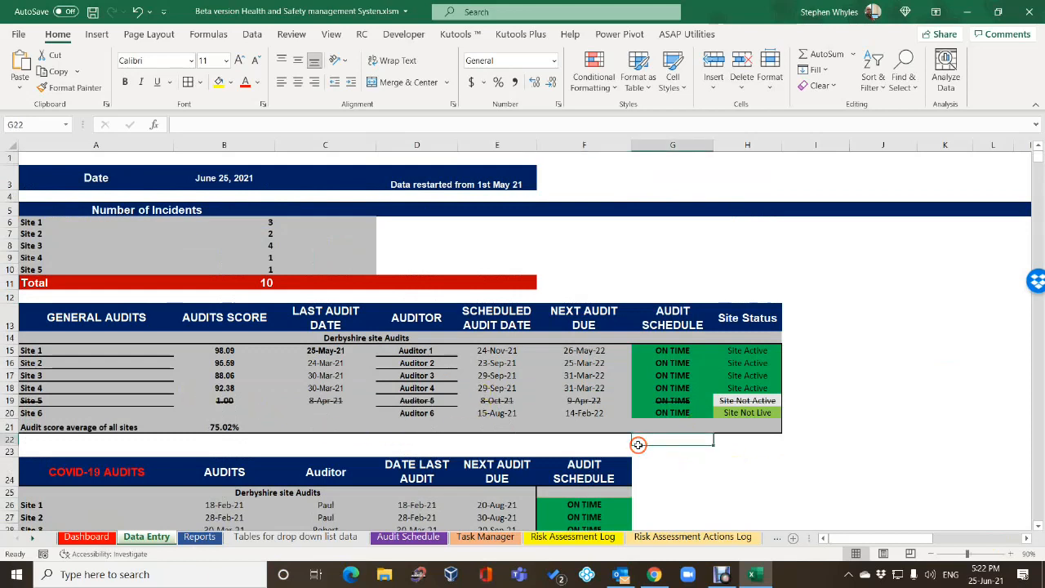
{"action": "left_click", "coordinate": [734, 472]}
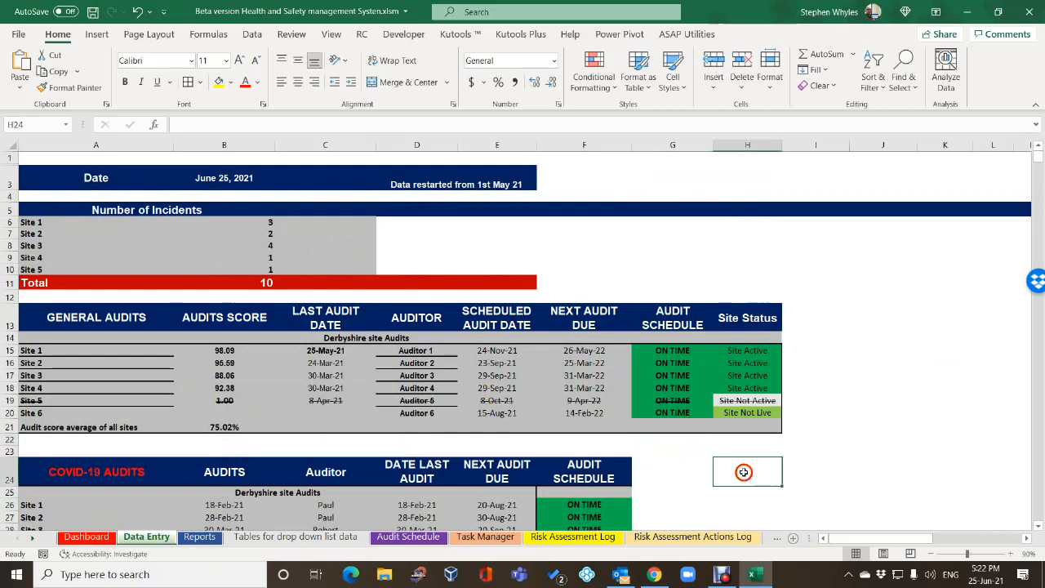
{"action": "left_click", "coordinate": [678, 453]}
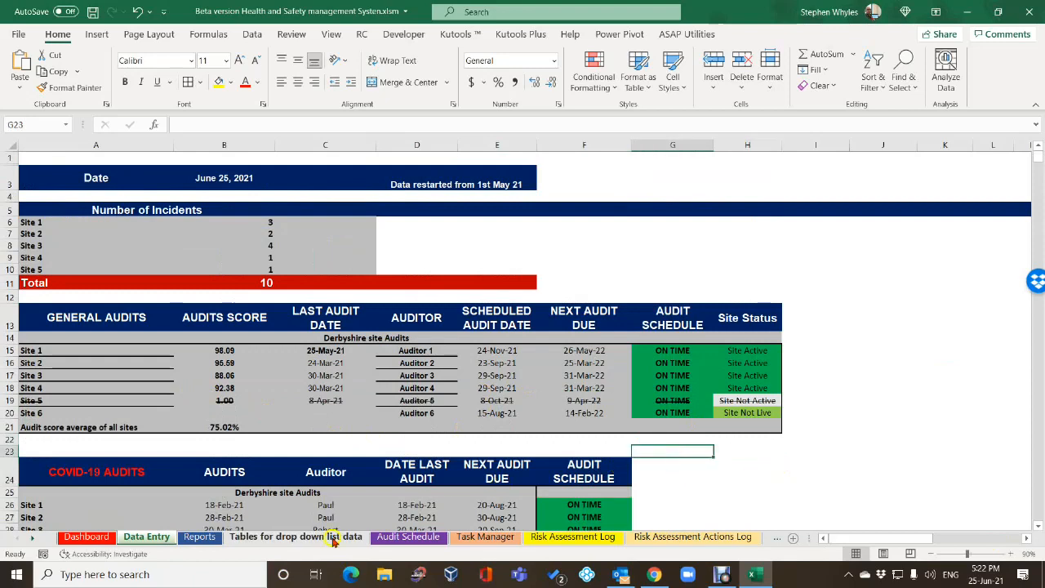
{"action": "left_click", "coordinate": [87, 537]}
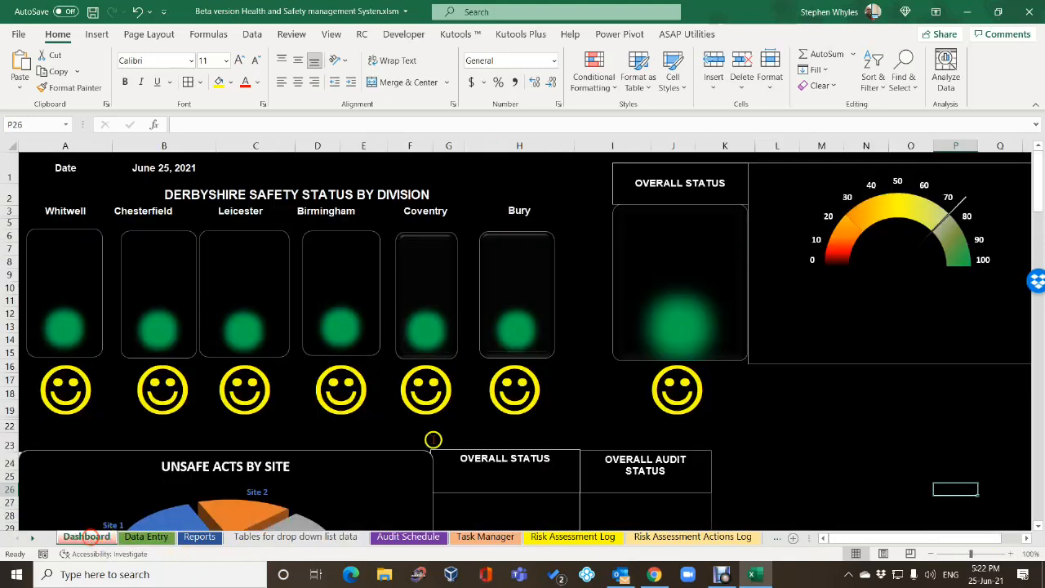
{"action": "left_click", "coordinate": [774, 413]}
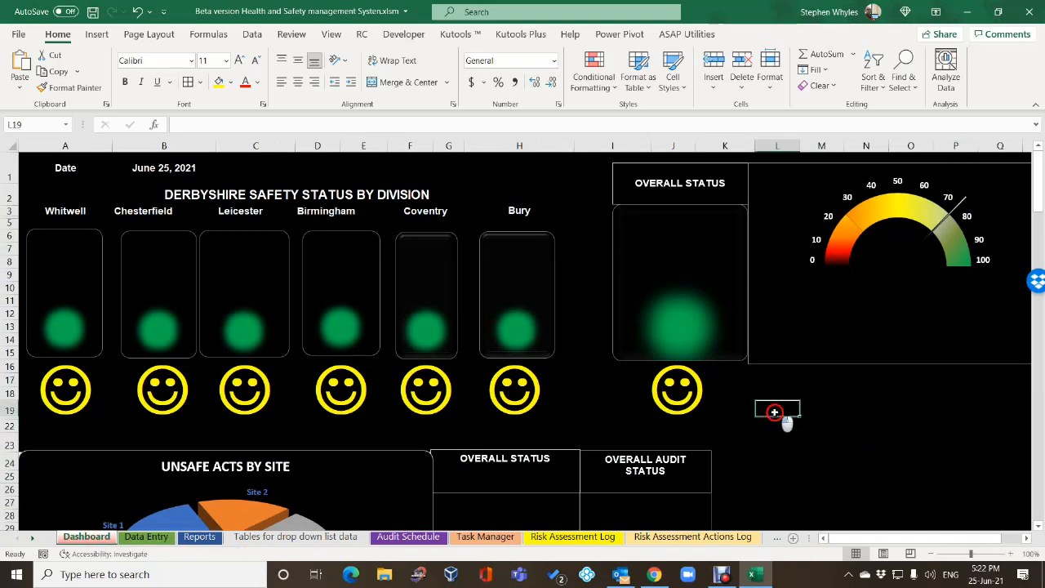
{"action": "left_click", "coordinate": [992, 500]}
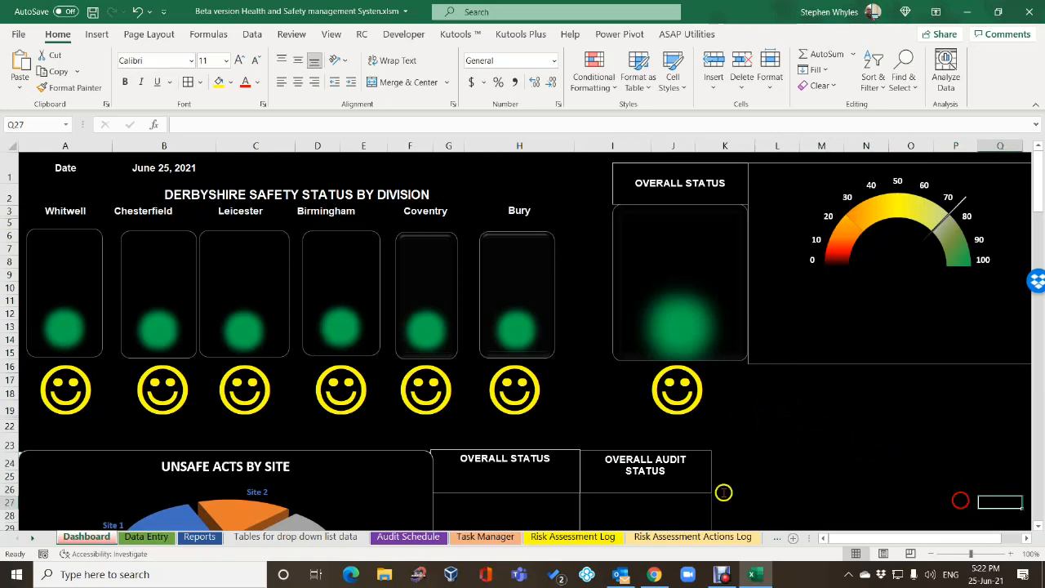
{"action": "left_click", "coordinate": [147, 538]}
{"action": "left_click", "coordinate": [88, 537]}
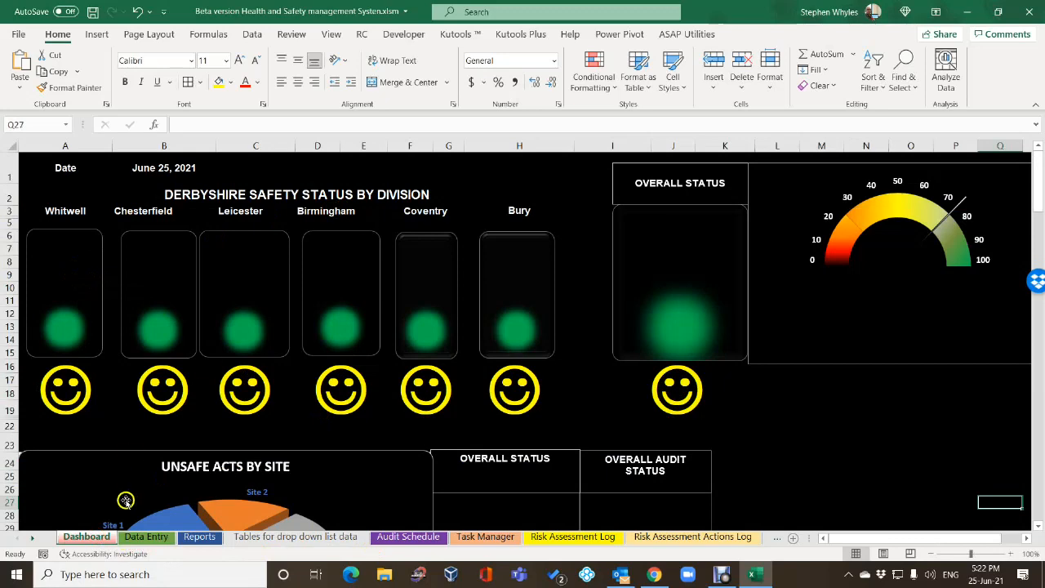
{"action": "left_click", "coordinate": [281, 536]}
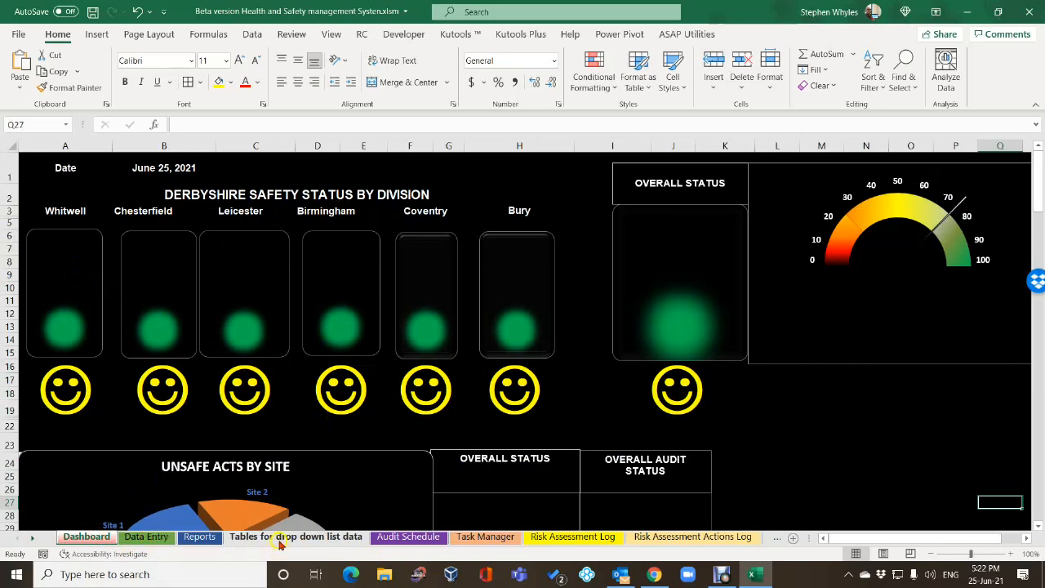
Step: Check the entries under Site names, K33 to K38 of the drop-down list tables sheet, and save the workbook
{"action": "left_click", "coordinate": [905, 372]}
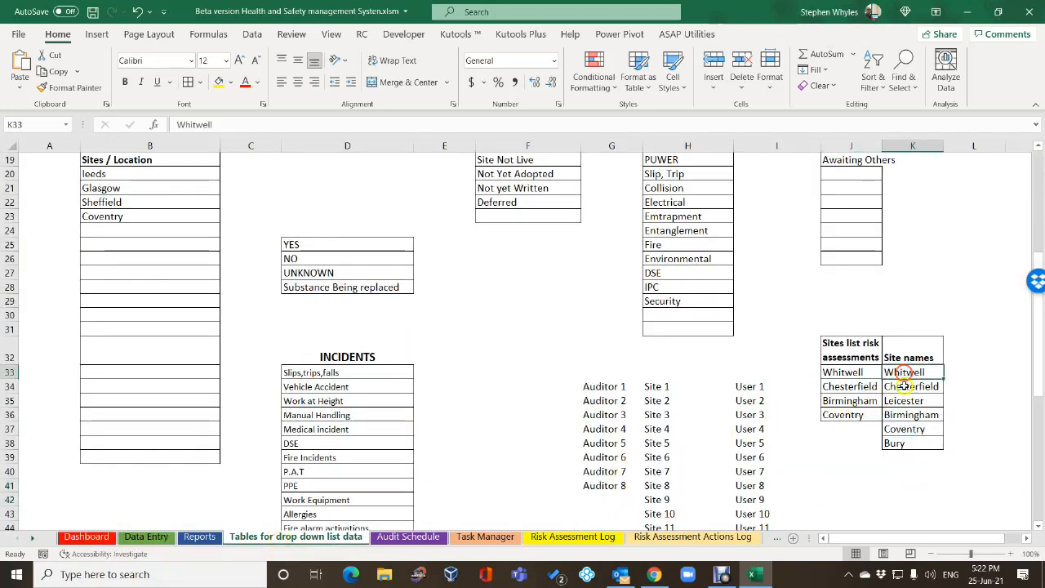
{"action": "left_click", "coordinate": [904, 387]}
{"action": "left_click", "coordinate": [902, 428]}
{"action": "left_click", "coordinate": [911, 446]}
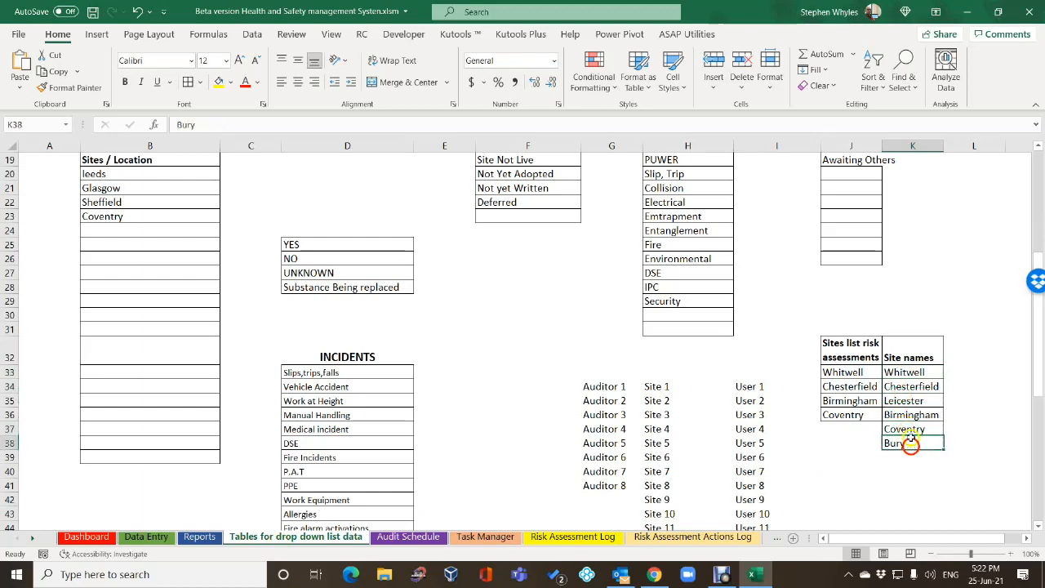
{"action": "left_click", "coordinate": [903, 374]}
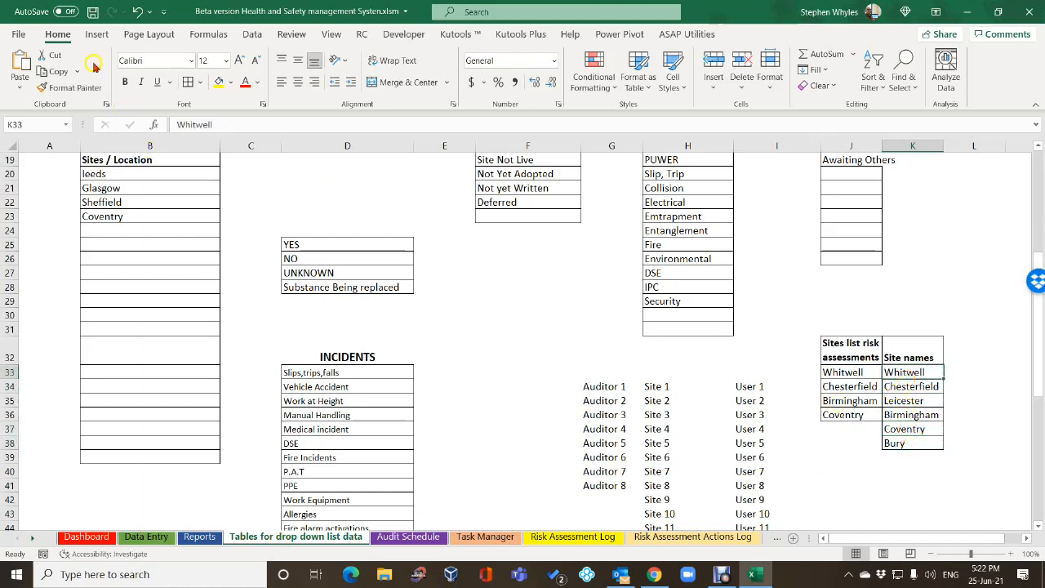
{"action": "left_click", "coordinate": [92, 11]}
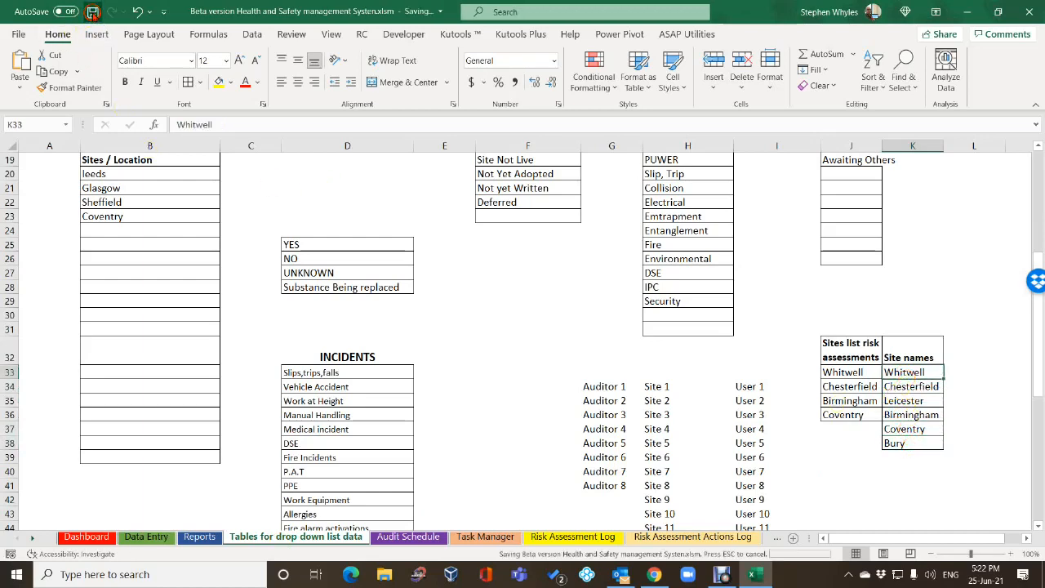
{"action": "left_click", "coordinate": [823, 460]}
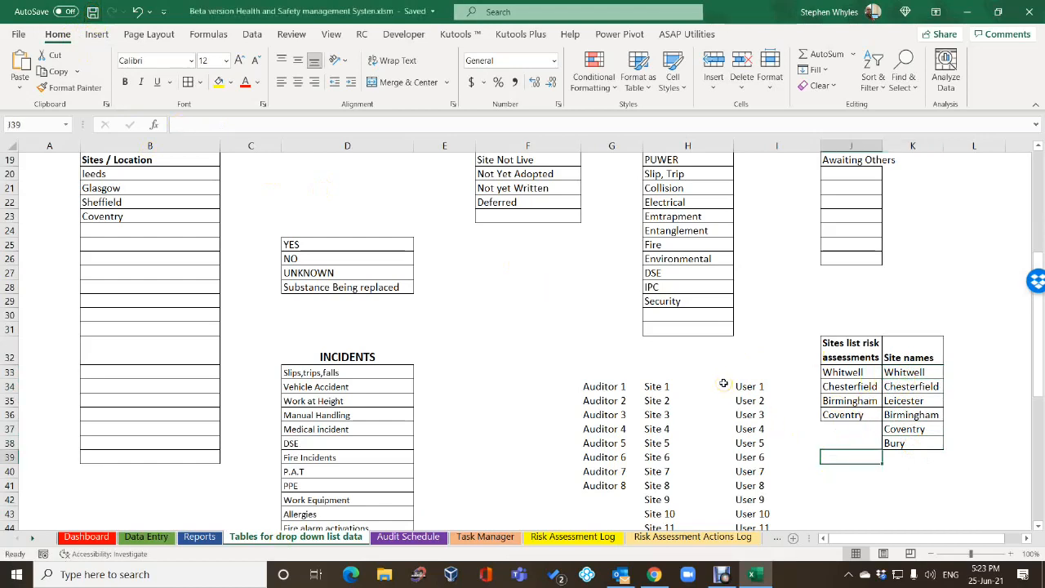
Step: Link the first site label in Data Entry's General Audits table, A15, to K33 of the drop-down list tables sheet
{"action": "left_click", "coordinate": [82, 537]}
{"action": "left_click", "coordinate": [146, 537]}
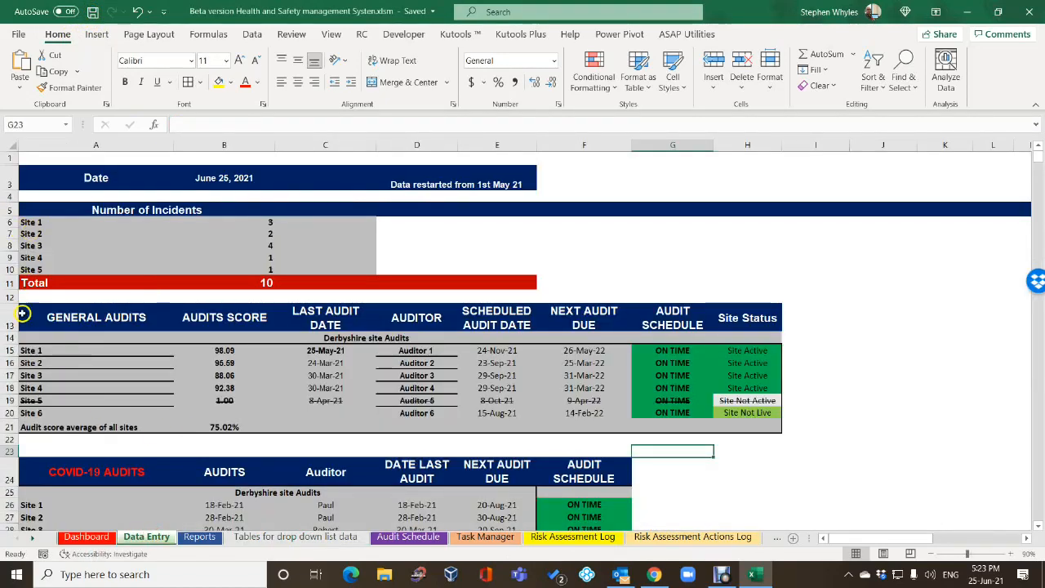
{"action": "left_click", "coordinate": [35, 350]}
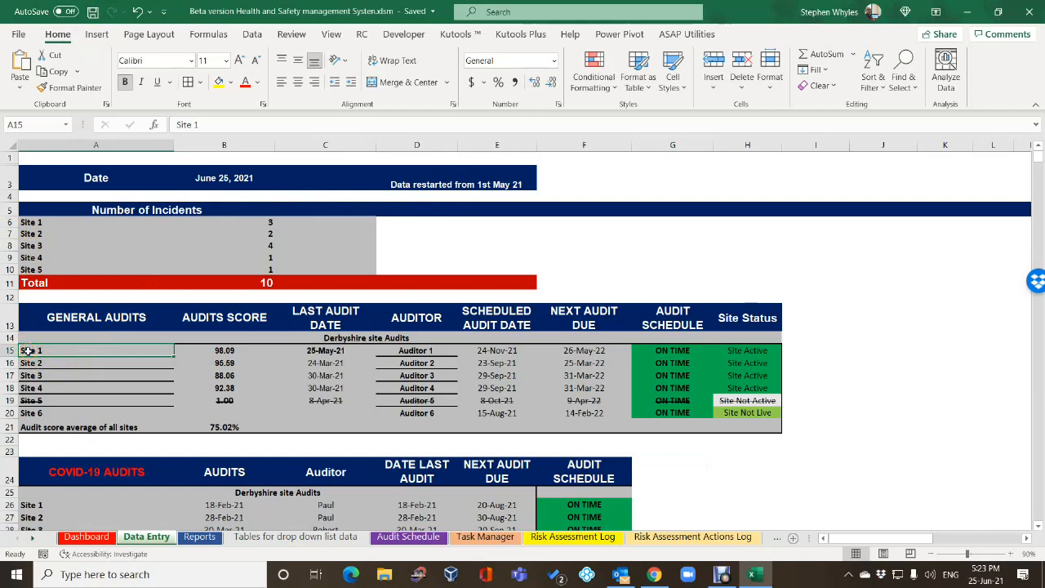
{"action": "type", "text": "="}
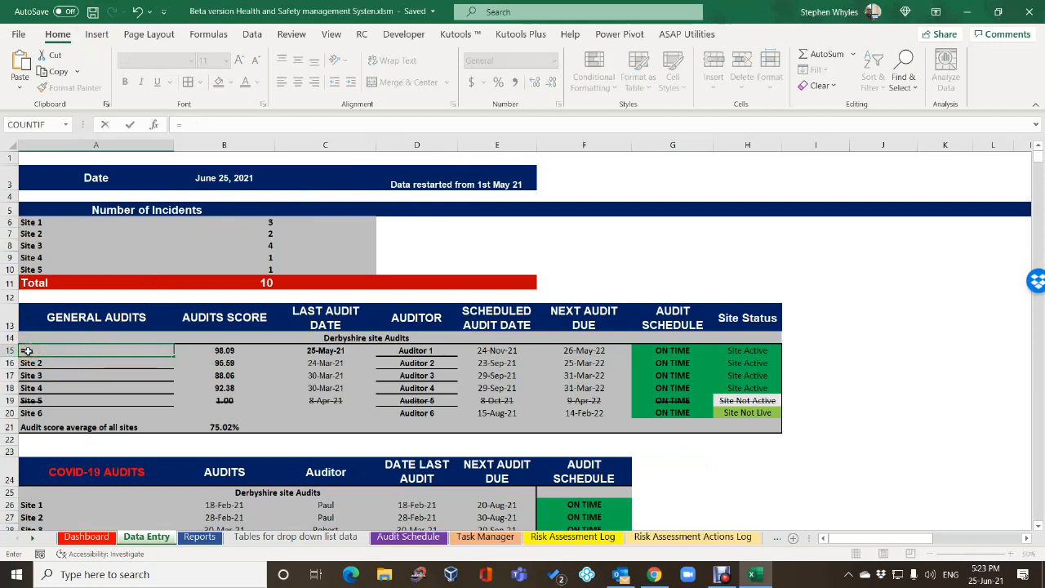
{"action": "left_click", "coordinate": [315, 536]}
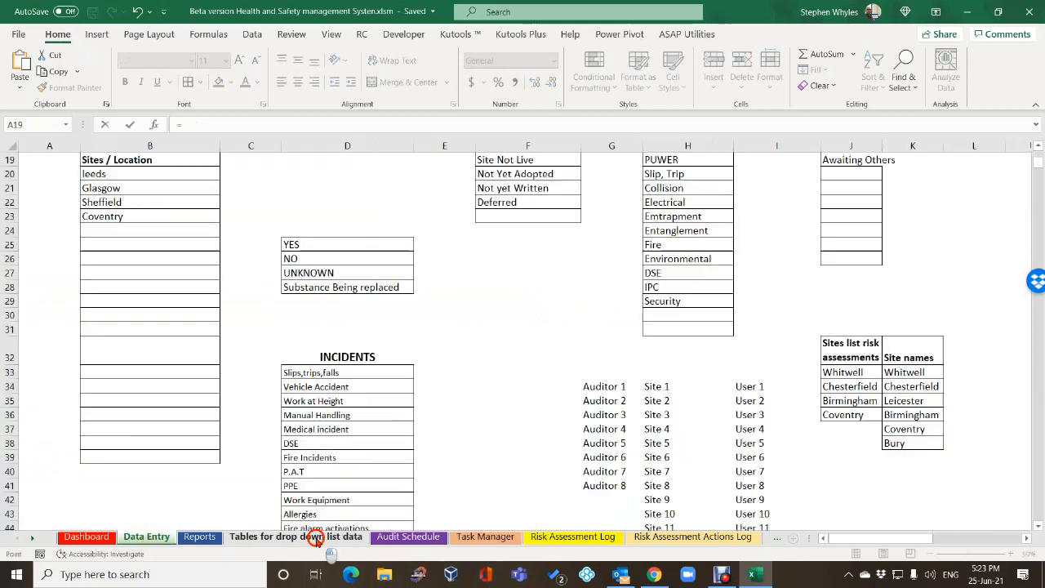
{"action": "left_click", "coordinate": [894, 375]}
{"action": "key", "text": "Return"}
{"action": "key", "text": "Right"}
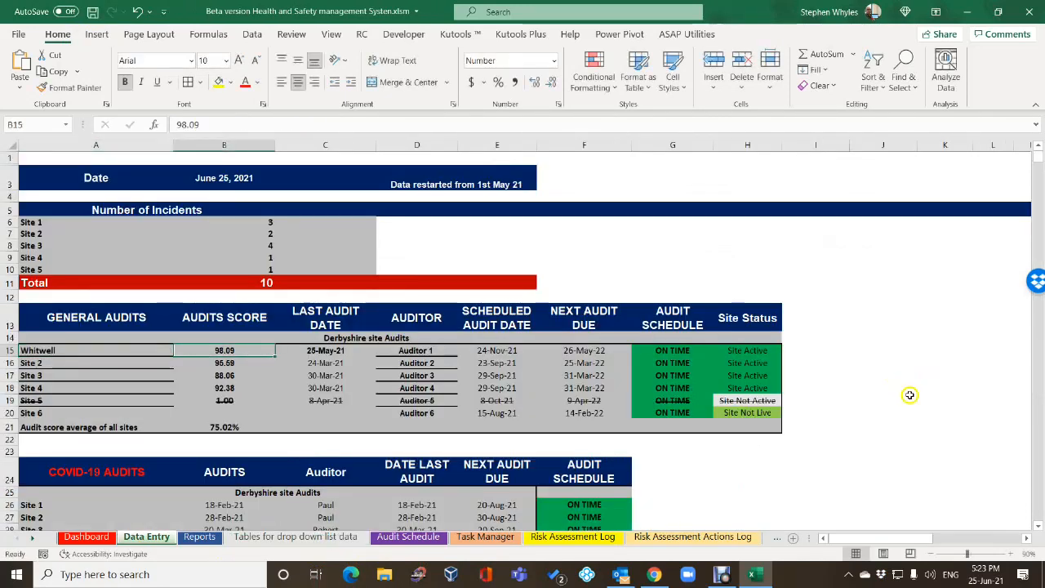
Step: Link the second General Audits site label, A16, to Chesterfield in K34 of the site names list
{"action": "left_click", "coordinate": [36, 365]}
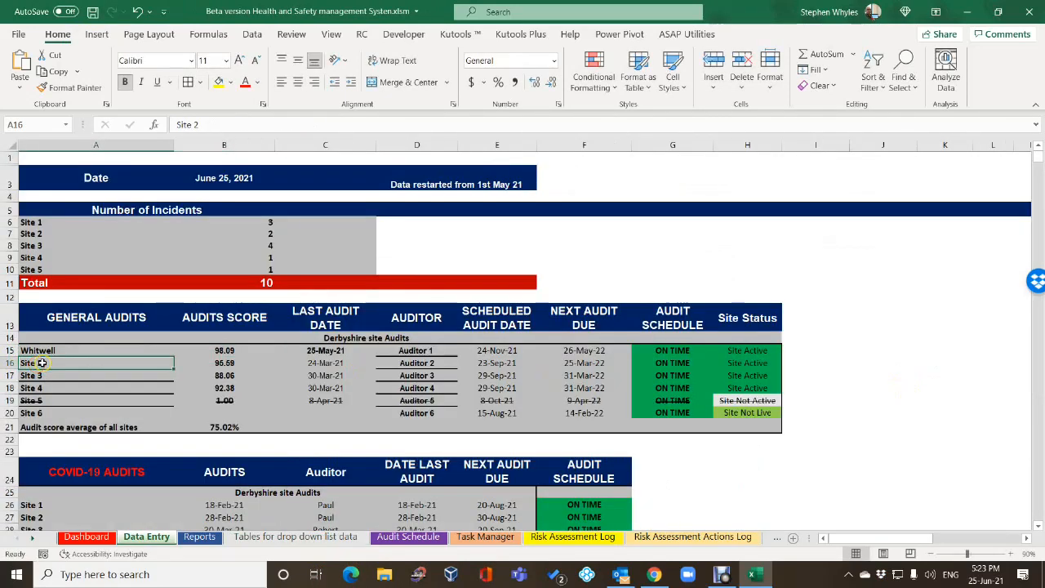
{"action": "type", "text": "='Tables for drop down lis"}
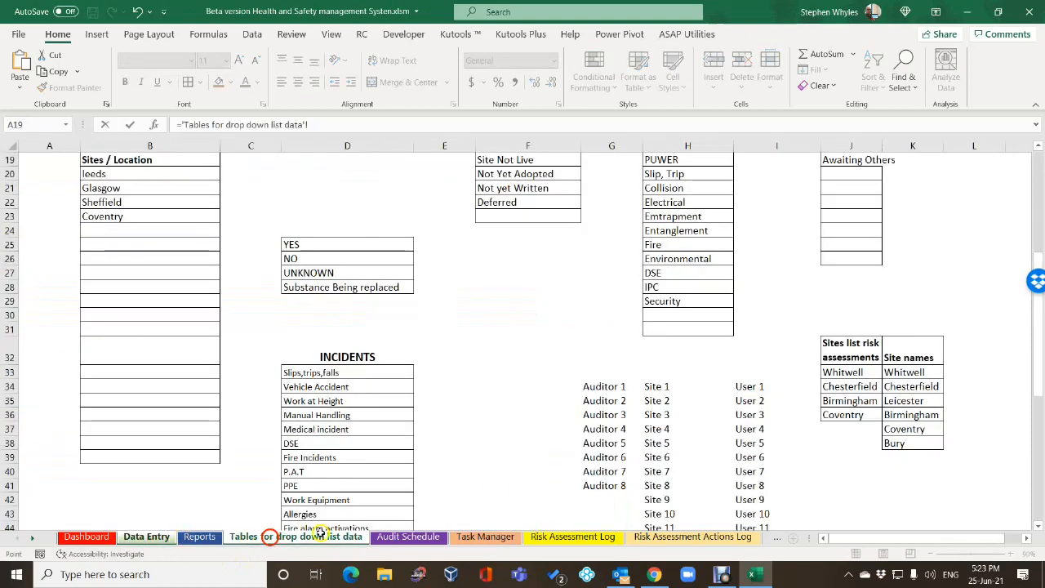
{"action": "left_click", "coordinate": [268, 537]}
{"action": "left_click", "coordinate": [904, 389]}
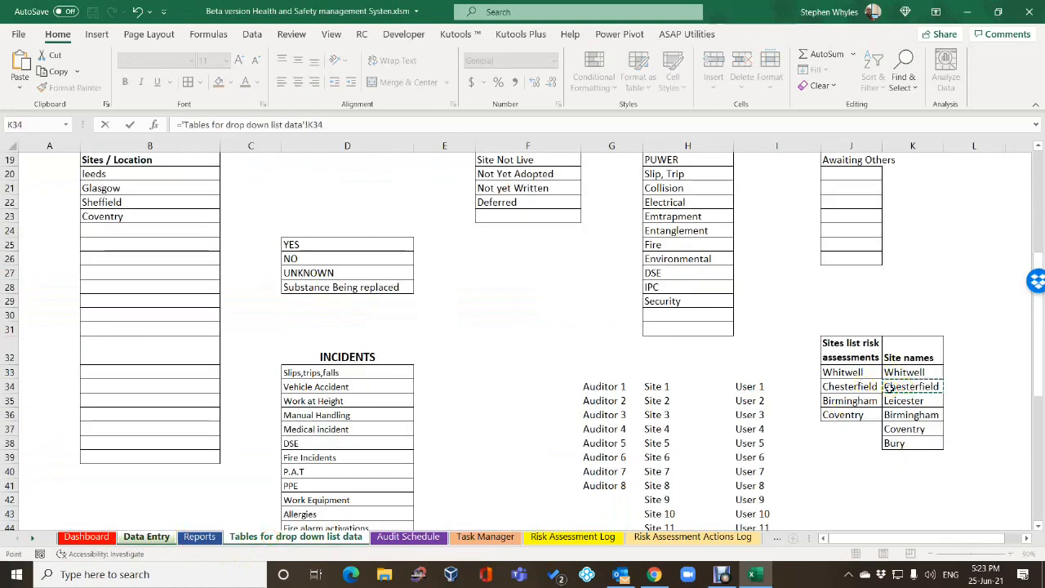
{"action": "key", "text": "Tab"}
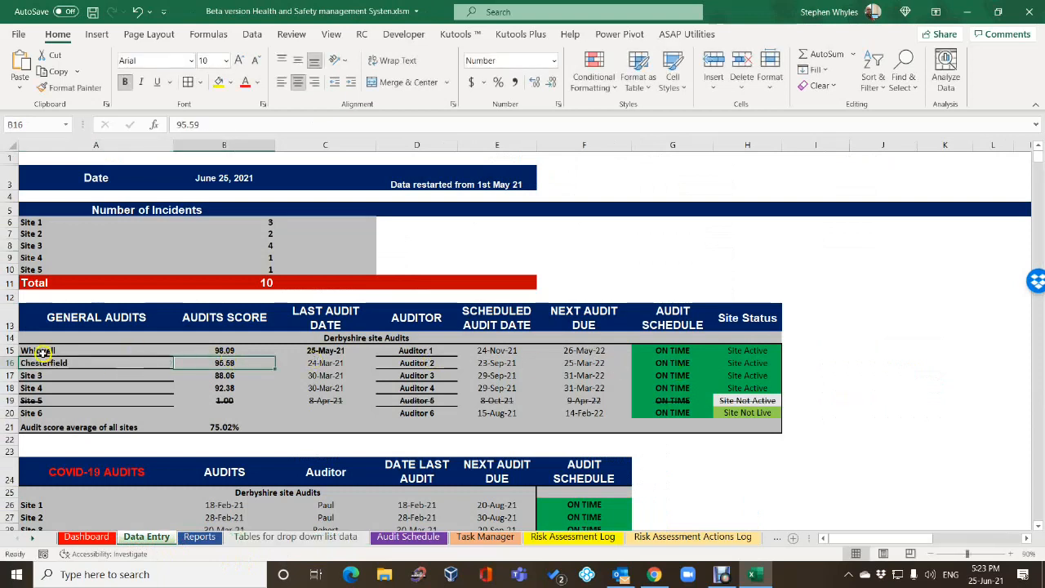
Step: Fill the General Audits site name formulas from A15:A16 down to A20 and compare them with the site names list
{"action": "left_click_drag", "start_coordinate": [41, 351], "coordinate": [83, 363]}
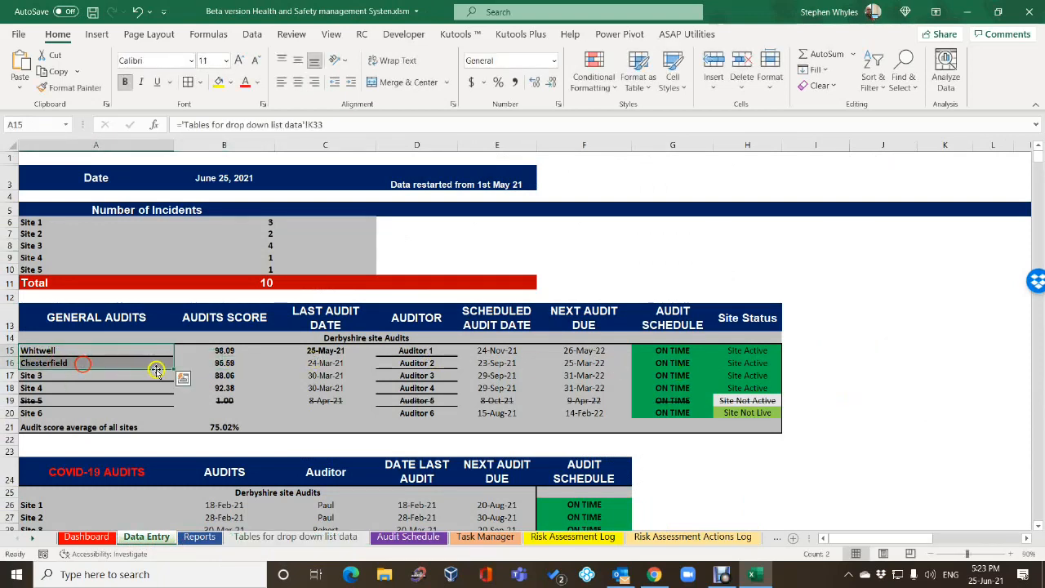
{"action": "left_click_drag", "start_coordinate": [173, 368], "coordinate": [169, 416]}
{"action": "left_click", "coordinate": [188, 383]}
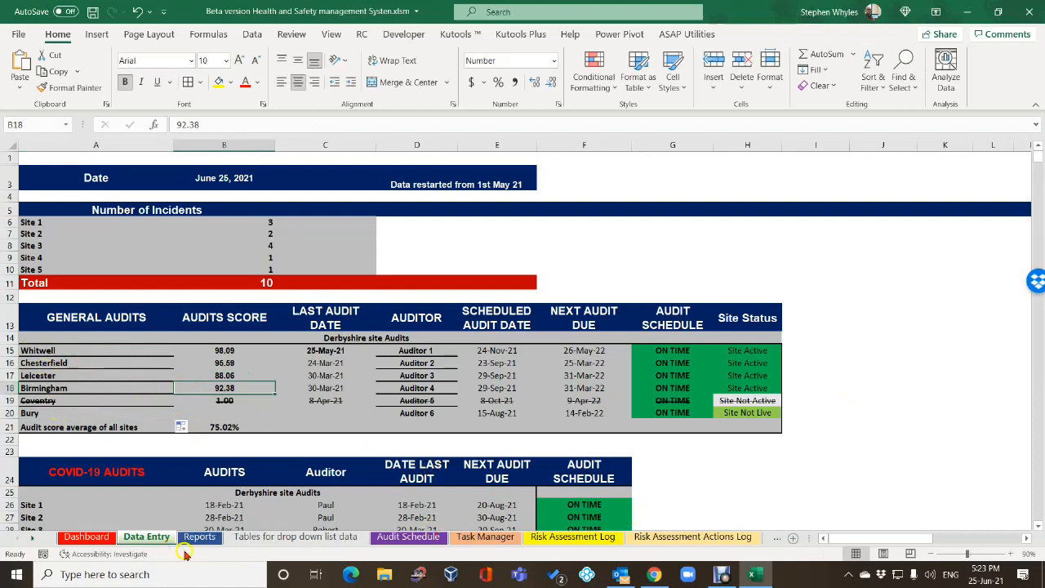
{"action": "left_click", "coordinate": [270, 536]}
{"action": "left_click", "coordinate": [912, 413]}
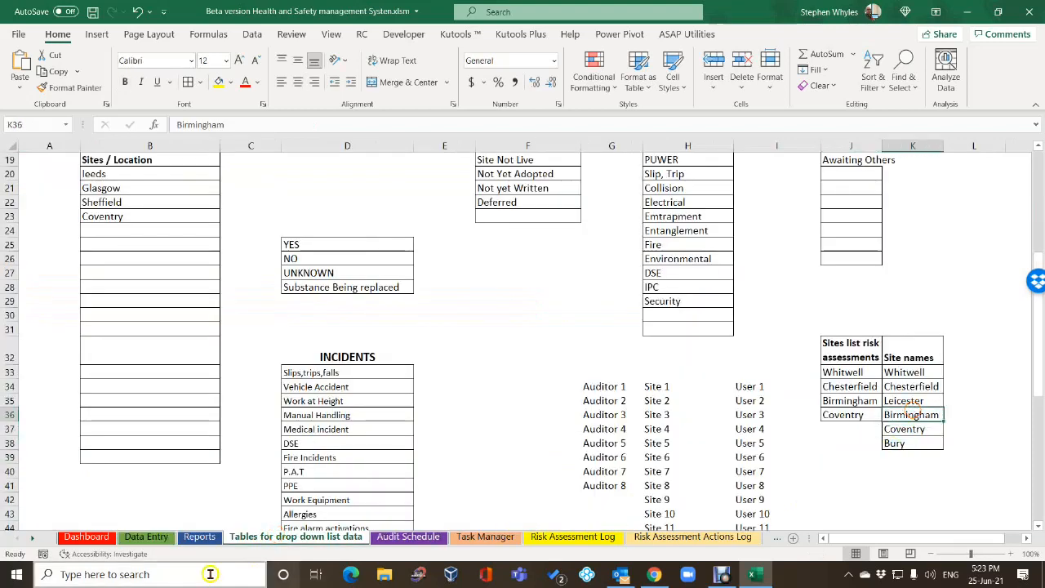
{"action": "left_click", "coordinate": [137, 536]}
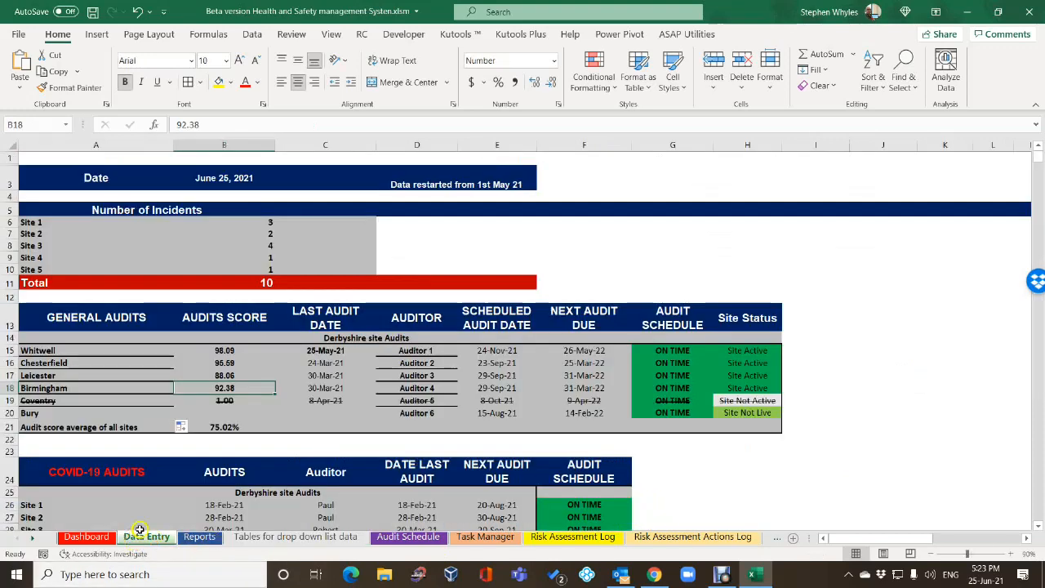
Step: Link the first site label in the COVID-19 Audits table, A26, to Whitwell in K33 of the site names list
{"action": "scroll", "coordinate": [123, 458], "scroll_direction": "down", "scroll_amount": 3}
{"action": "left_click", "coordinate": [29, 393]}
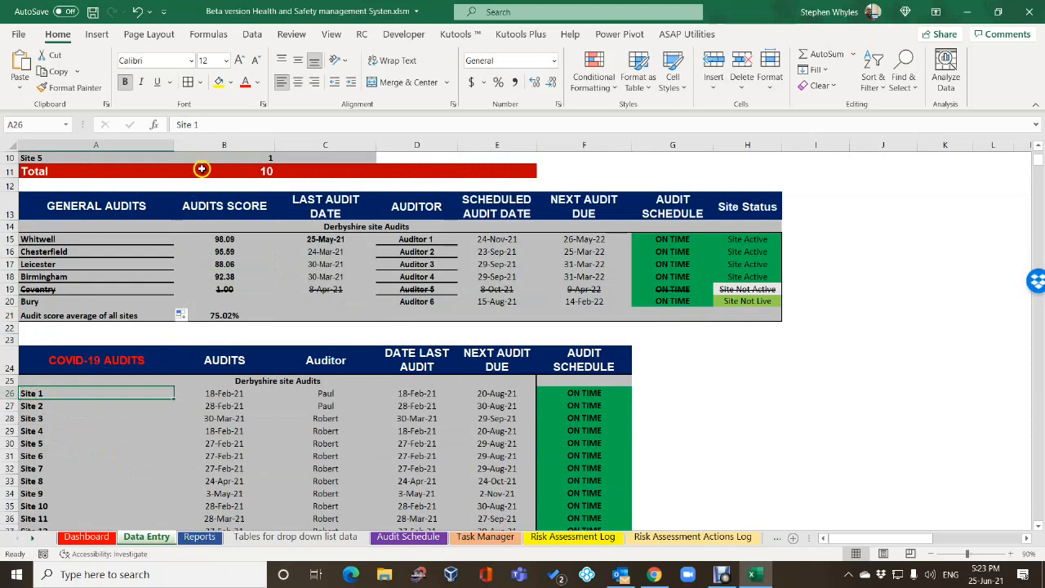
{"action": "type", "text": "="}
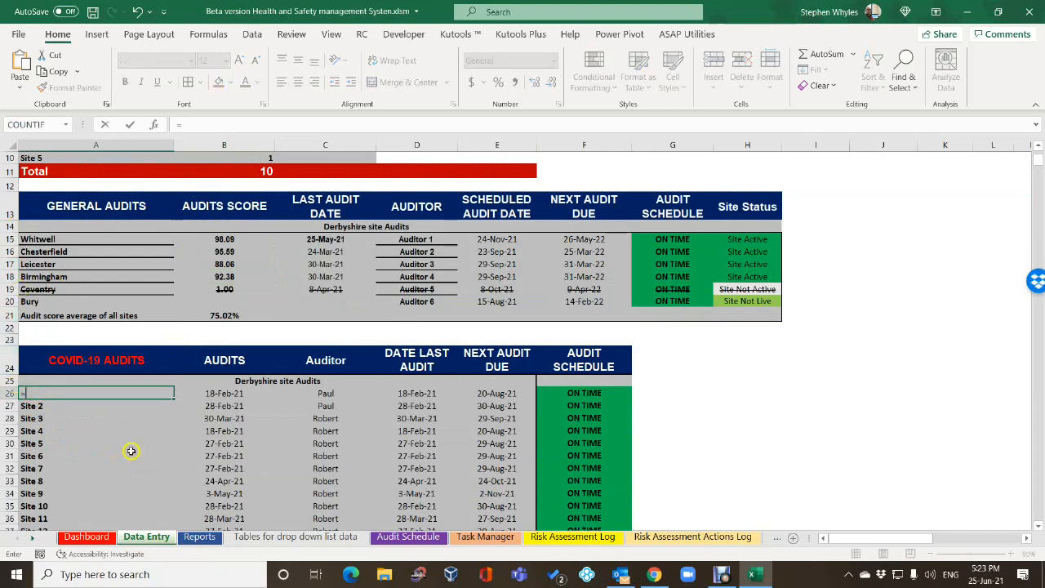
{"action": "left_click", "coordinate": [285, 540]}
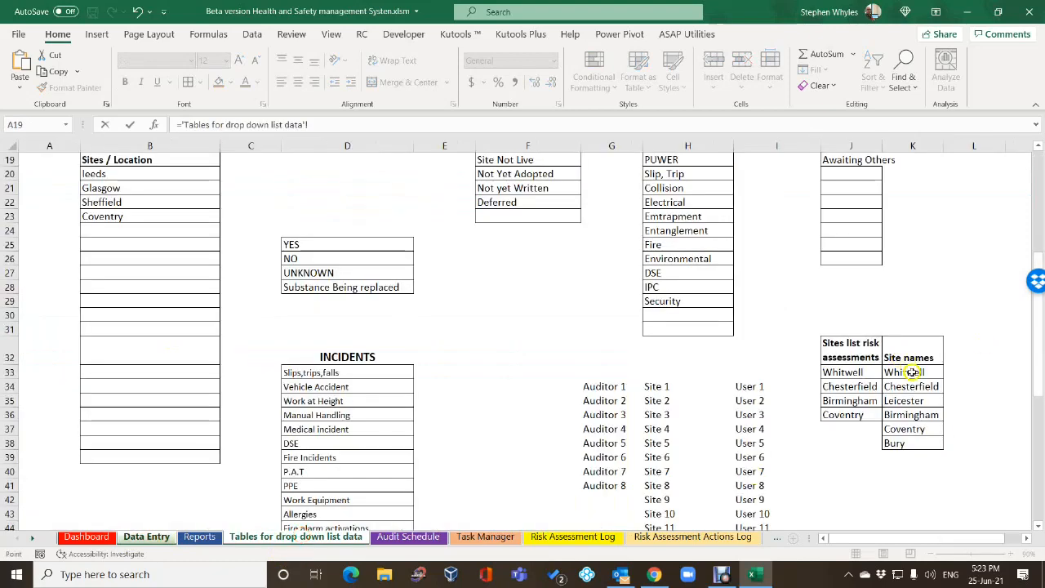
{"action": "left_click", "coordinate": [912, 373]}
{"action": "key", "text": "Tab"}
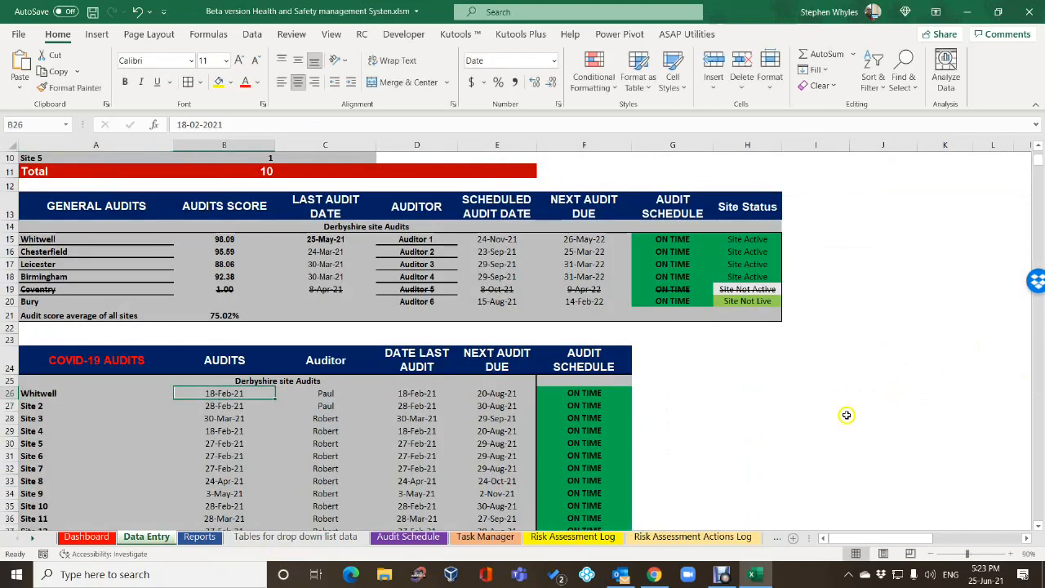
Step: Link the second COVID-19 Audits site label, A27, to Chesterfield in K34 of the site names list
{"action": "left_click", "coordinate": [39, 409]}
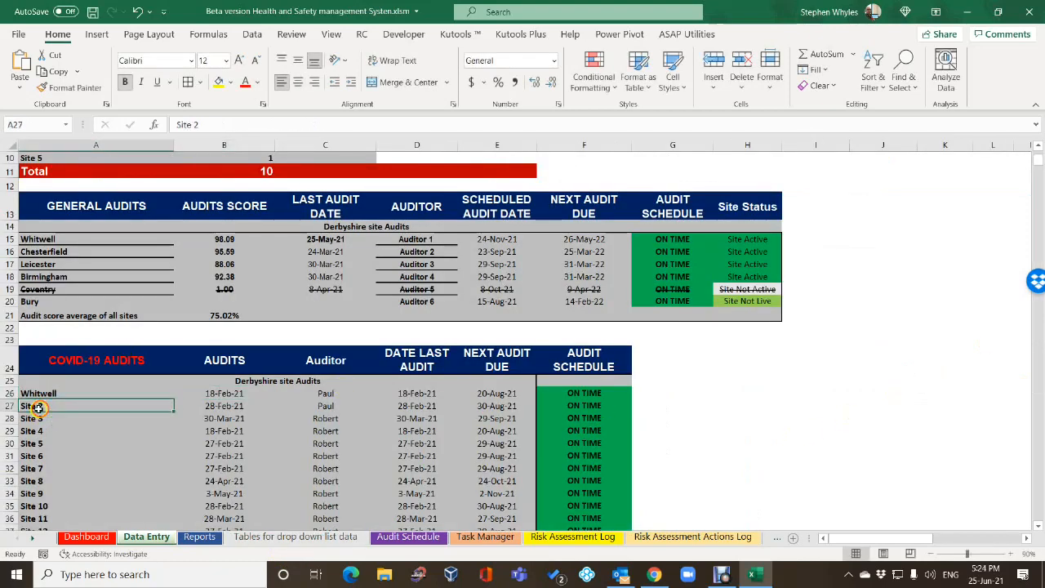
{"action": "type", "text": "="}
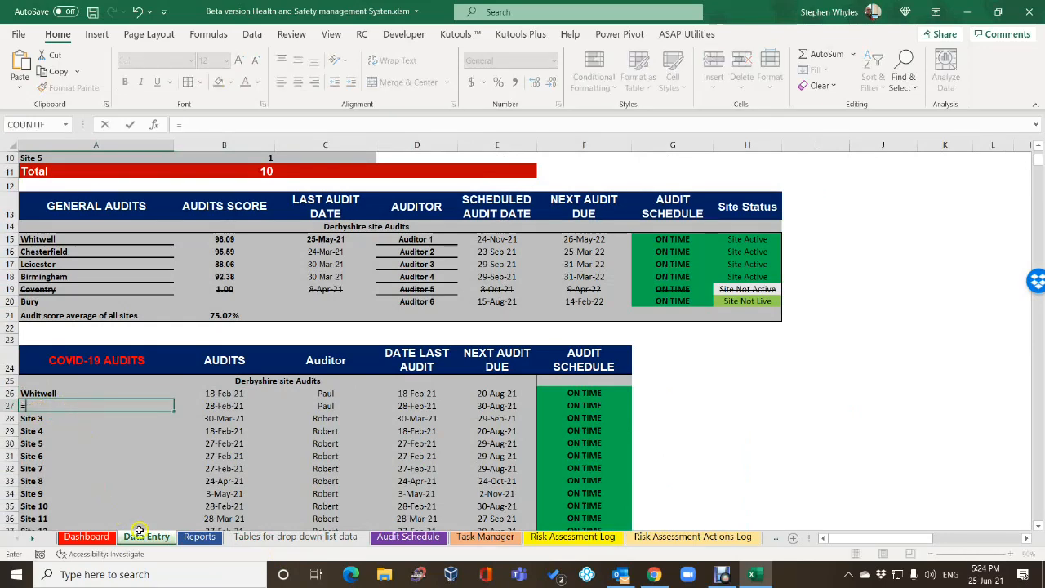
{"action": "left_click", "coordinate": [292, 538]}
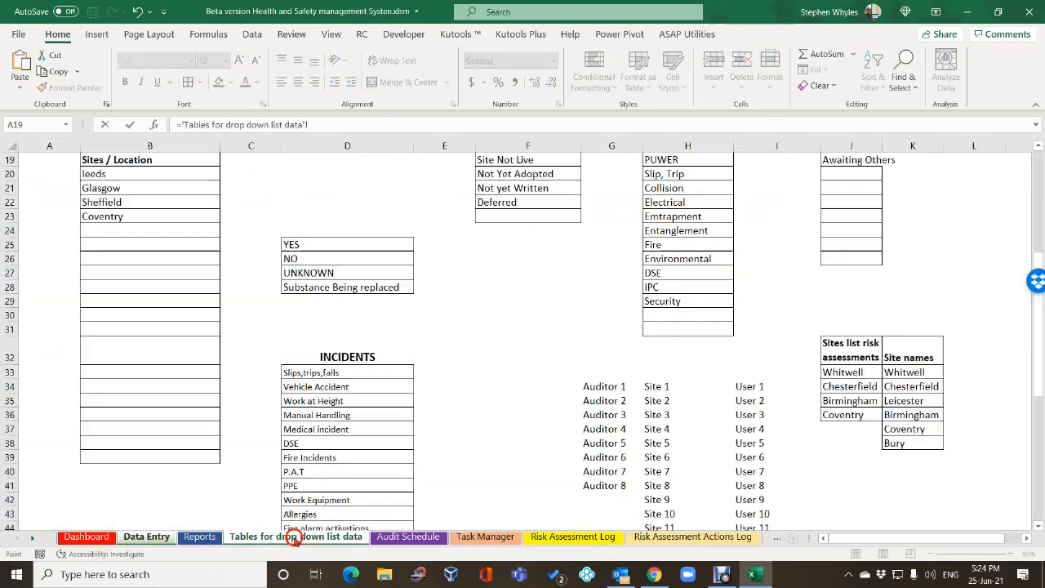
{"action": "left_click", "coordinate": [892, 386]}
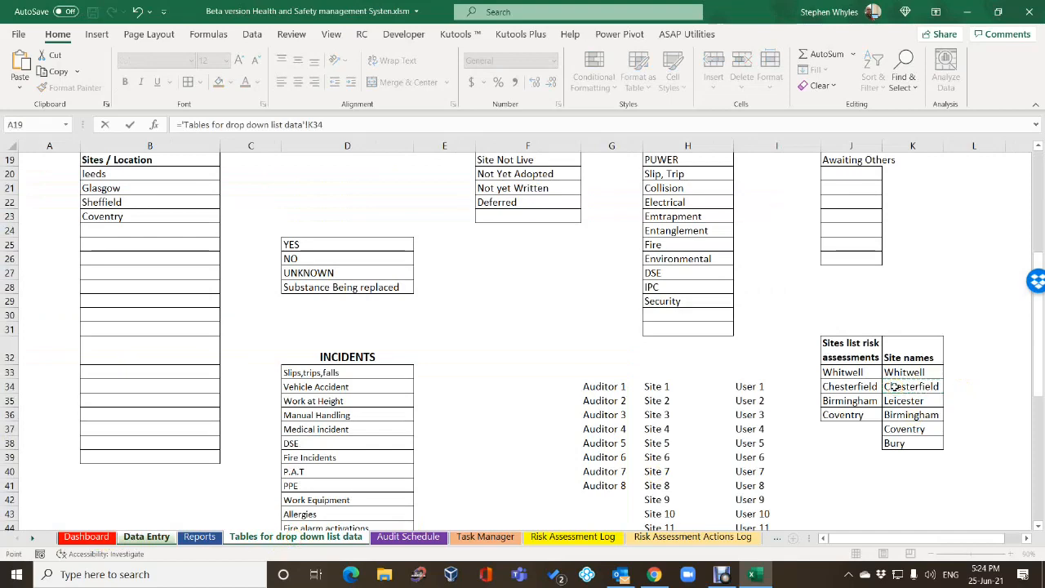
{"action": "key", "text": "Tab"}
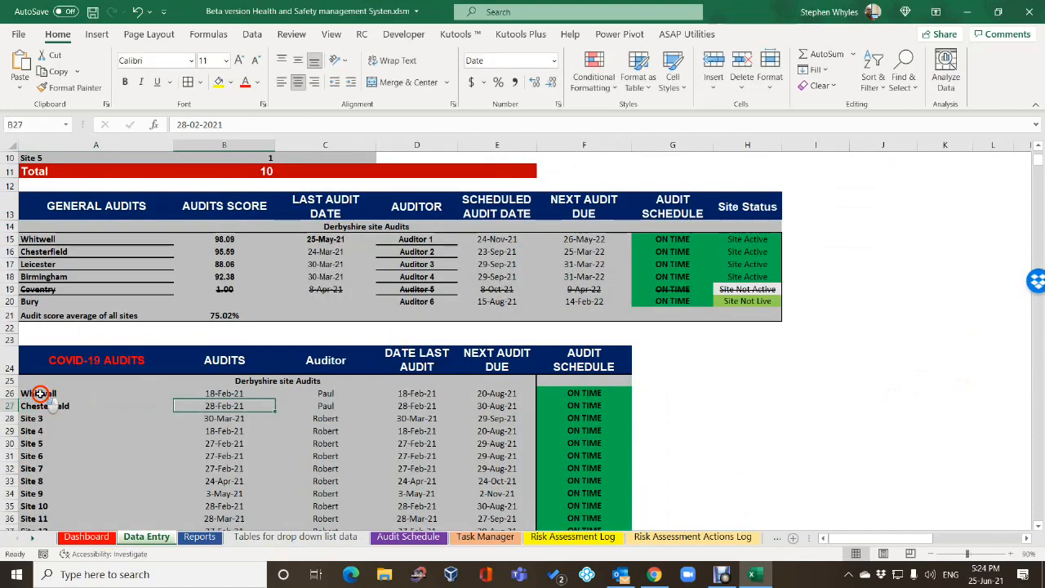
Step: Fill the COVID-19 Audits site name formulas from A26:A27 down to A31
{"action": "left_click_drag", "start_coordinate": [39, 394], "coordinate": [40, 406]}
{"action": "left_click_drag", "start_coordinate": [174, 414], "coordinate": [157, 455]}
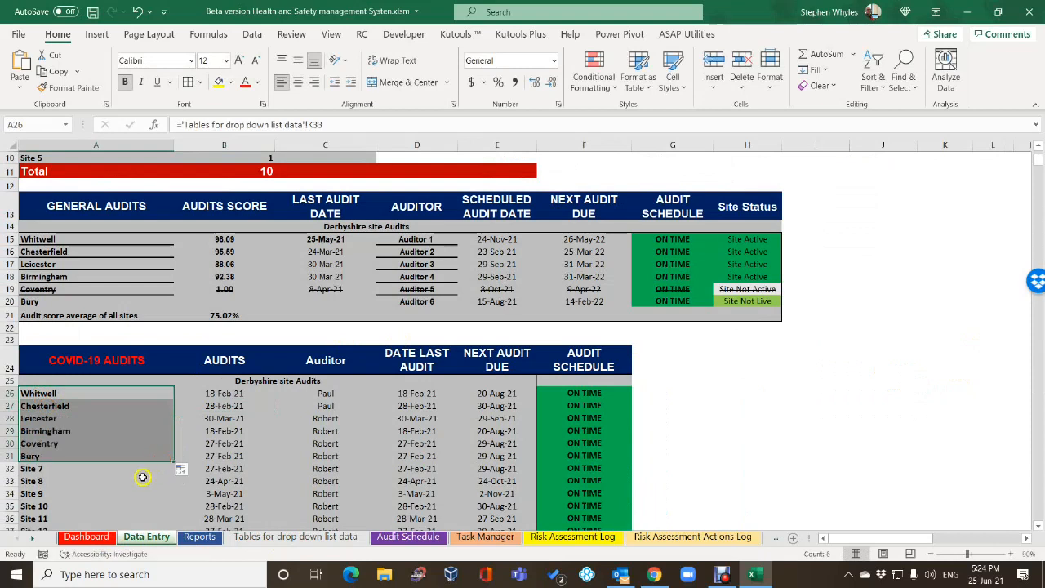
{"action": "left_click", "coordinate": [92, 494]}
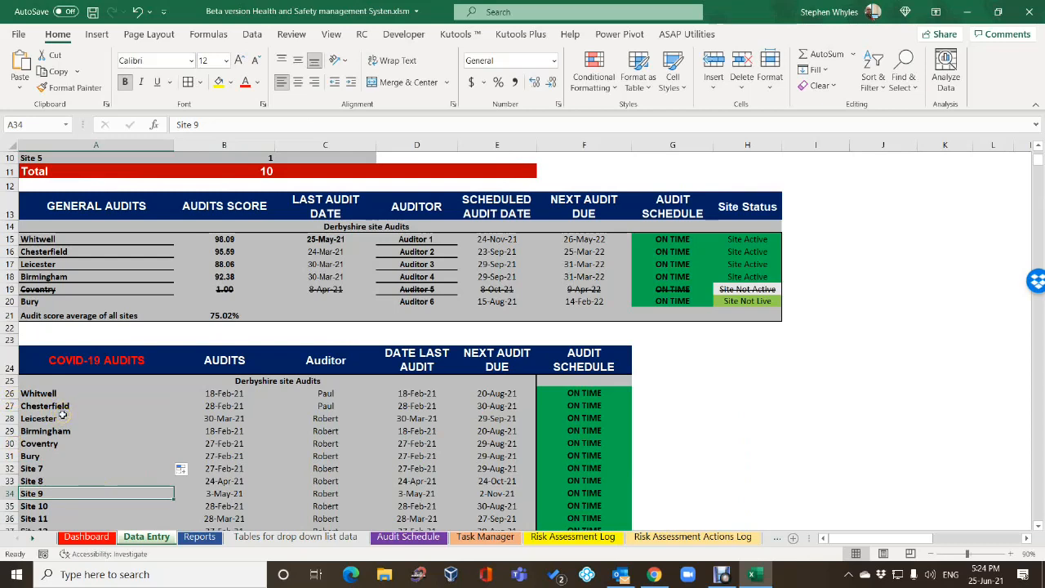
Step: Add Sheffield below Bury in the site names list, K39, and check the remaining site labels in the COVID-19 Audits table
{"action": "left_click", "coordinate": [252, 536]}
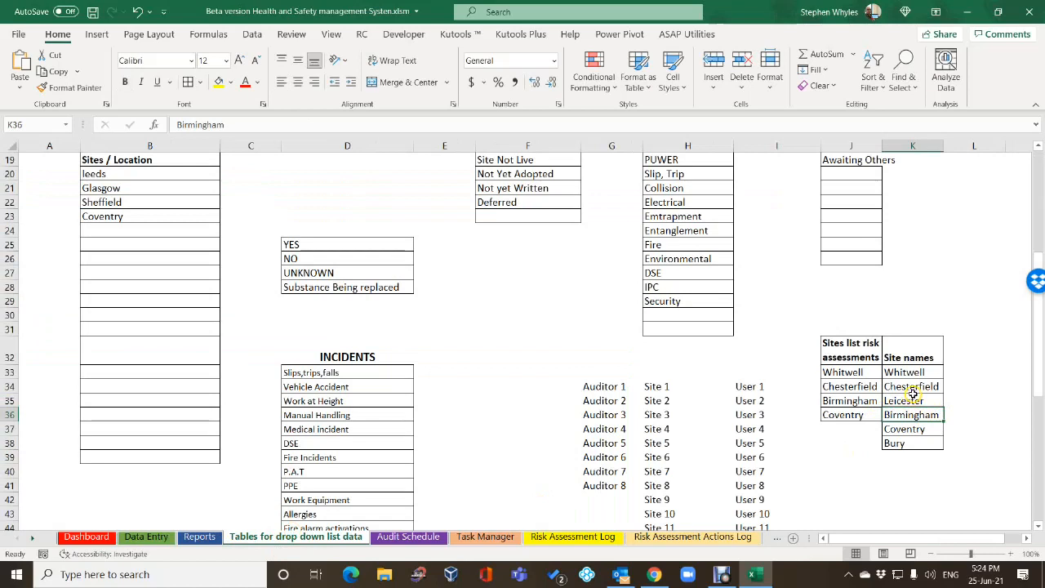
{"action": "left_click", "coordinate": [910, 458]}
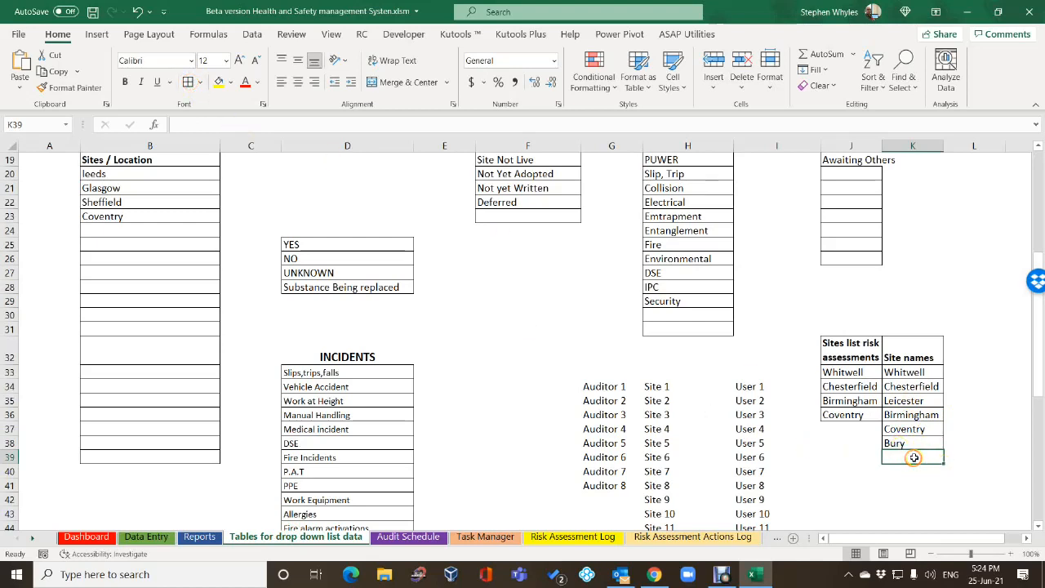
{"action": "type", "text": "Sh"}
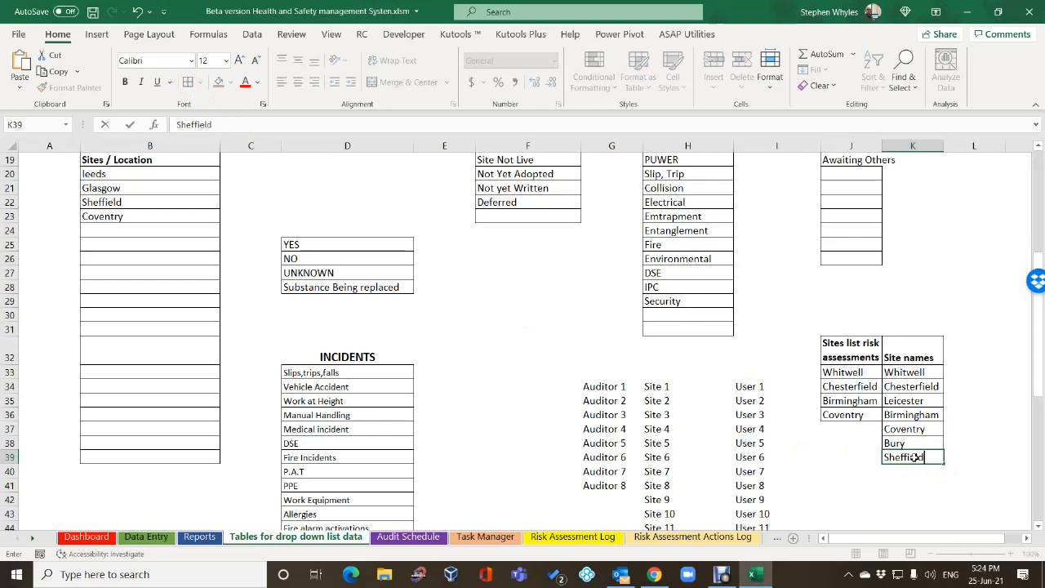
{"action": "type", "text": "effield"}
{"action": "left_click", "coordinate": [834, 444]}
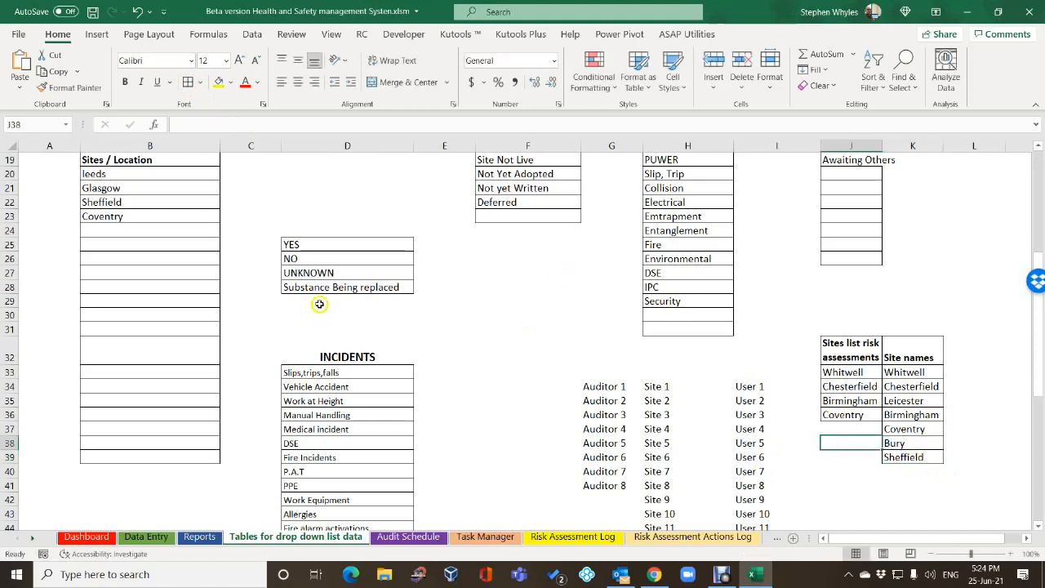
{"action": "left_click", "coordinate": [139, 531]}
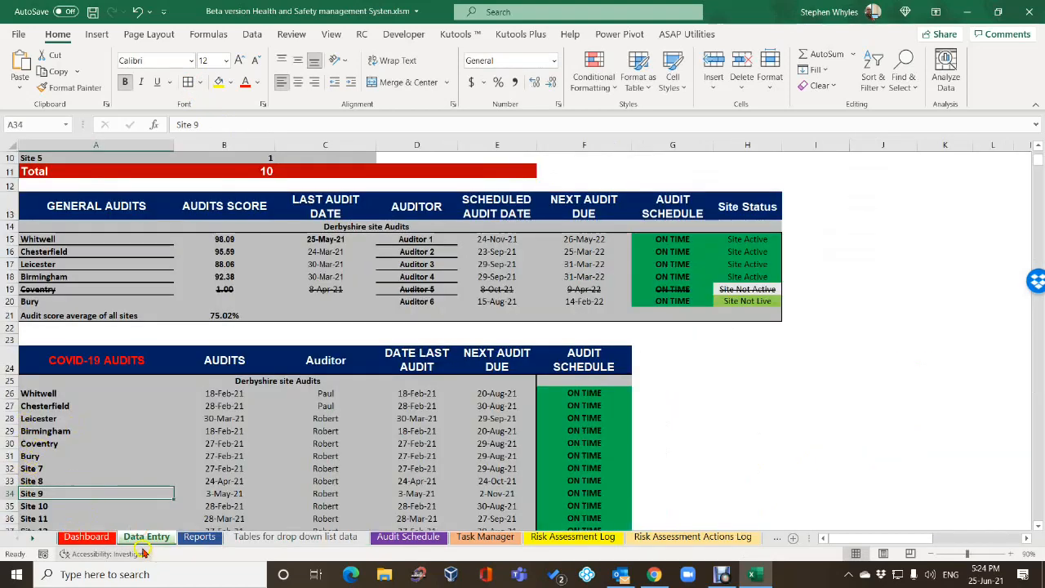
{"action": "left_click", "coordinate": [245, 537]}
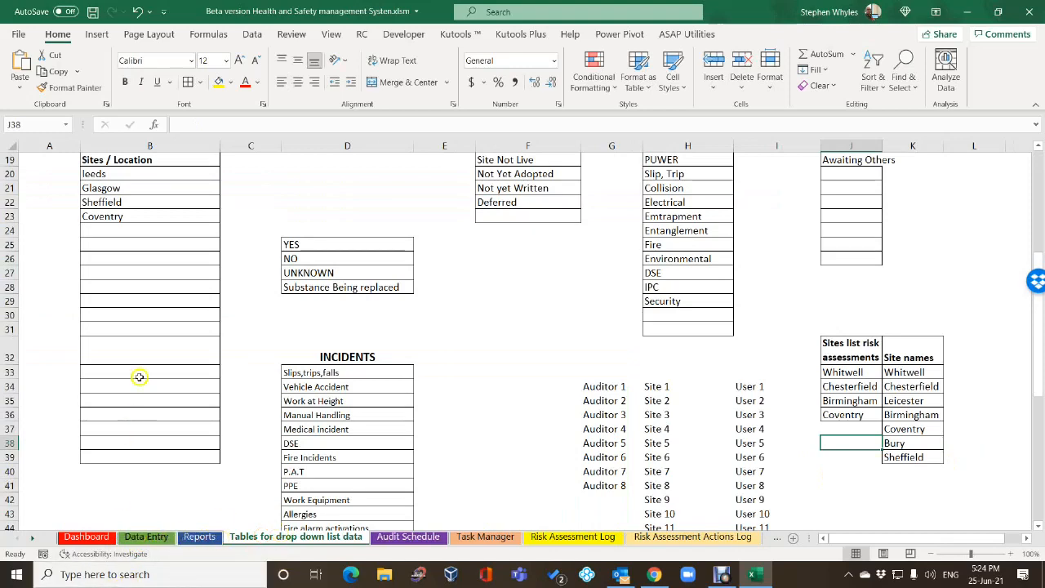
Step: Examine the Sites / Location and Site names lists, and look through the Data Entry tables for remaining generic site headings
{"action": "scroll", "coordinate": [138, 346], "scroll_direction": "up", "scroll_amount": 3}
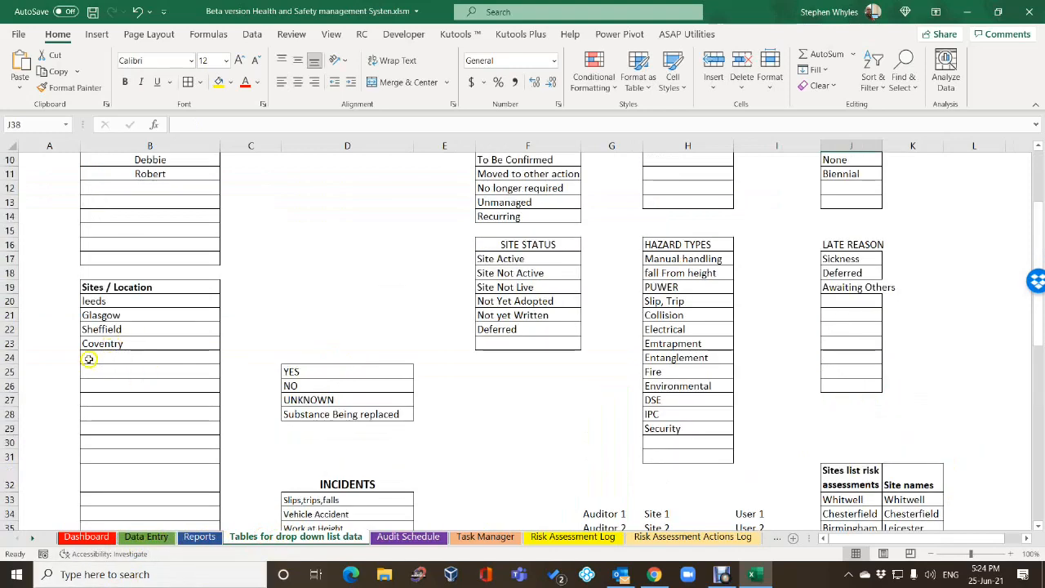
{"action": "left_click", "coordinate": [97, 355]}
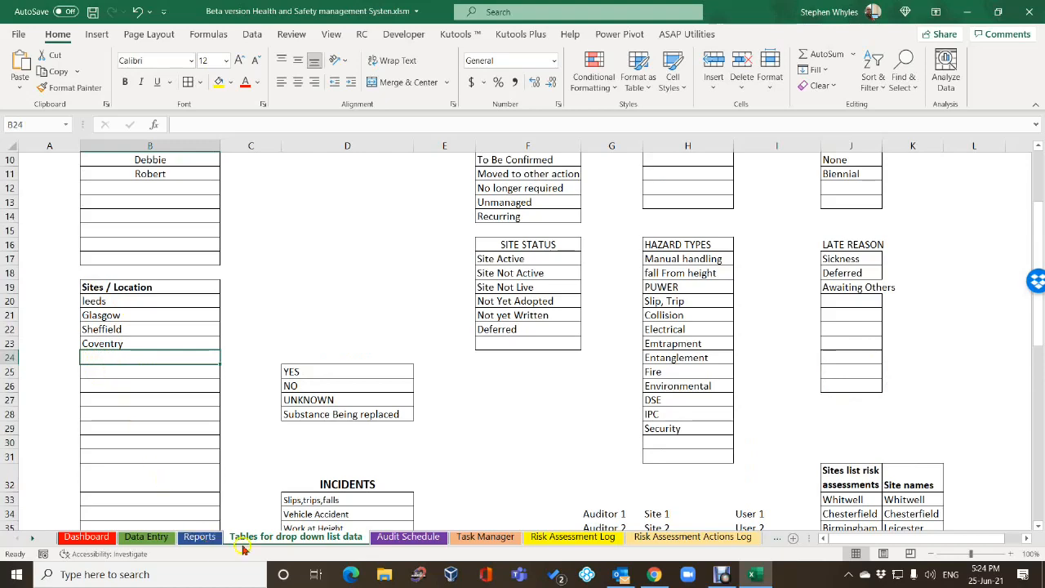
{"action": "scroll", "coordinate": [894, 499], "scroll_direction": "down", "scroll_amount": 3}
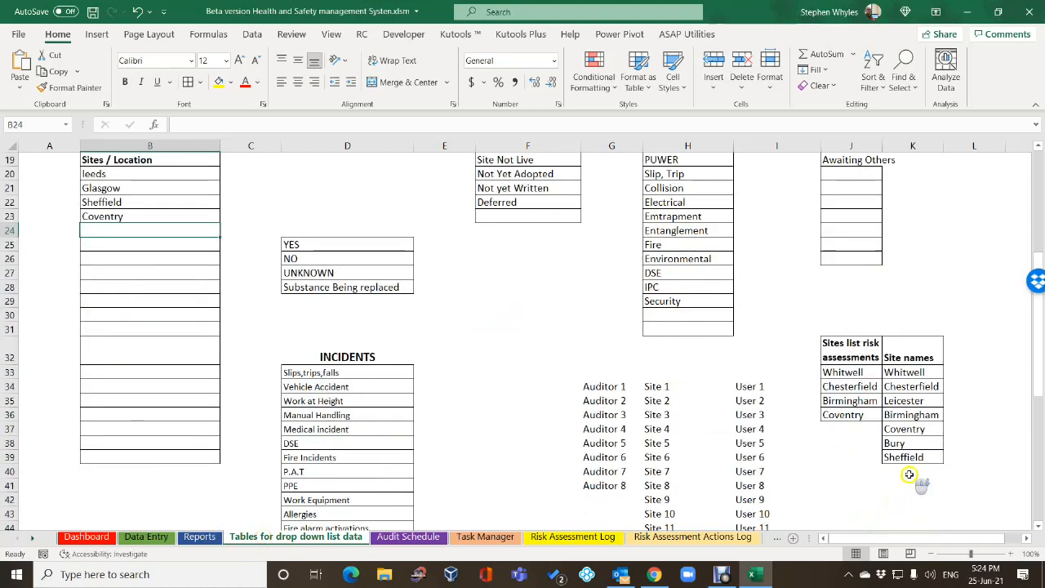
{"action": "left_click", "coordinate": [905, 457]}
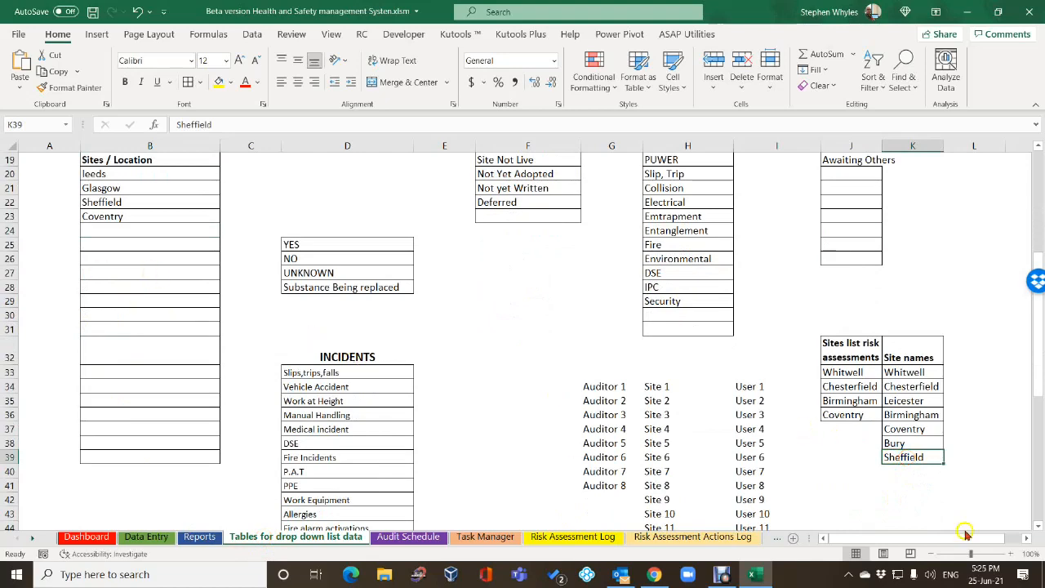
{"action": "left_click", "coordinate": [146, 537]}
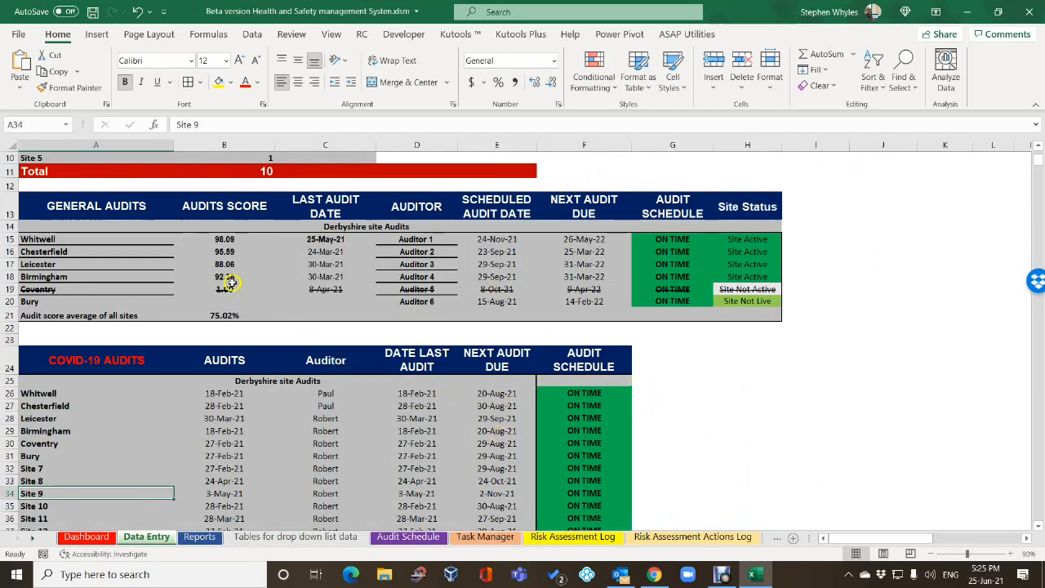
{"action": "scroll", "coordinate": [121, 458], "scroll_direction": "up", "scroll_amount": 3}
{"action": "left_click", "coordinate": [146, 537]}
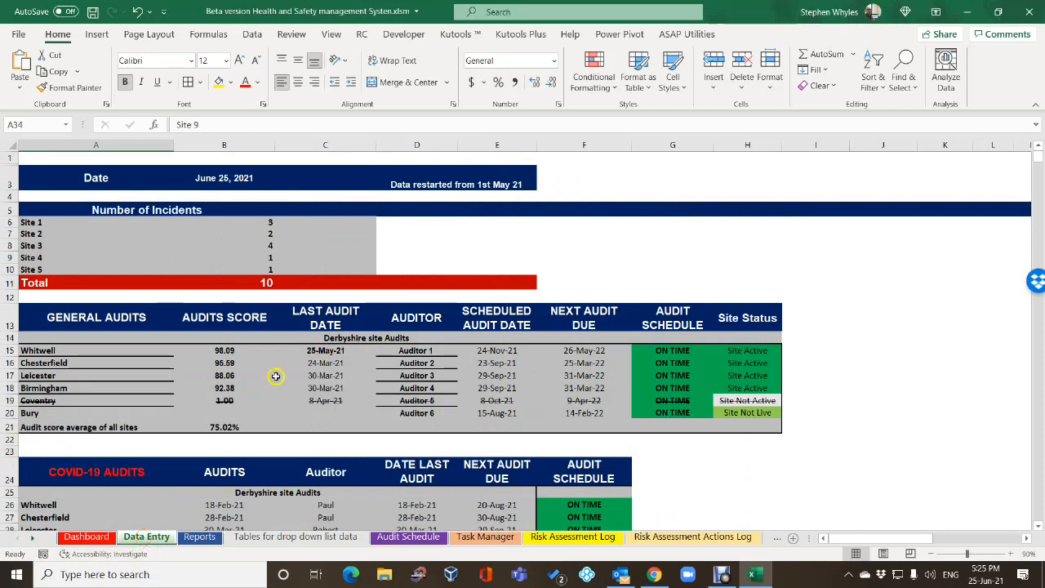
{"action": "left_click", "coordinate": [143, 537]}
{"action": "scroll", "coordinate": [175, 446], "scroll_direction": "down", "scroll_amount": 15}
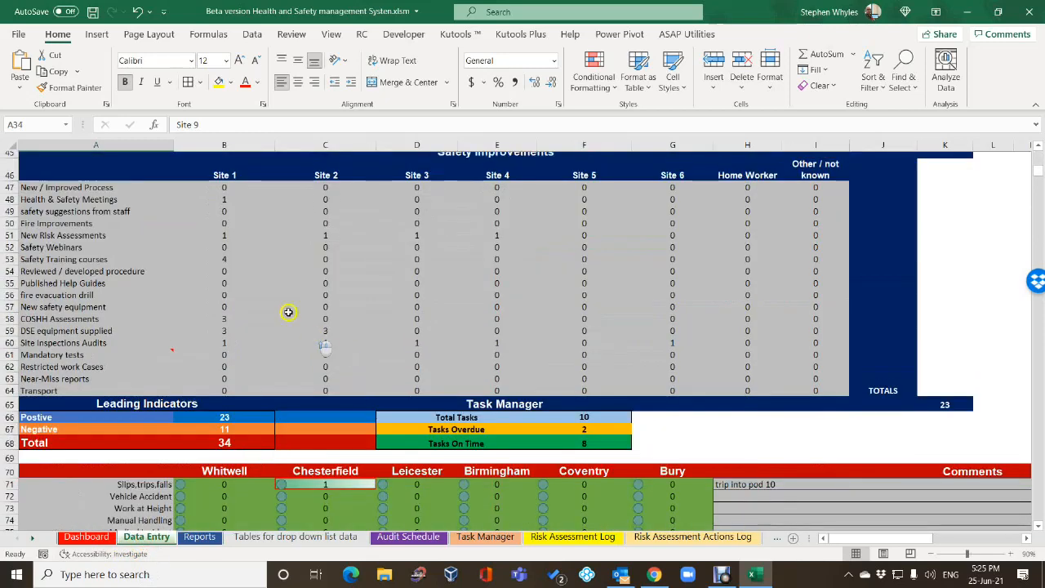
{"action": "scroll", "coordinate": [287, 310], "scroll_direction": "up", "scroll_amount": 4}
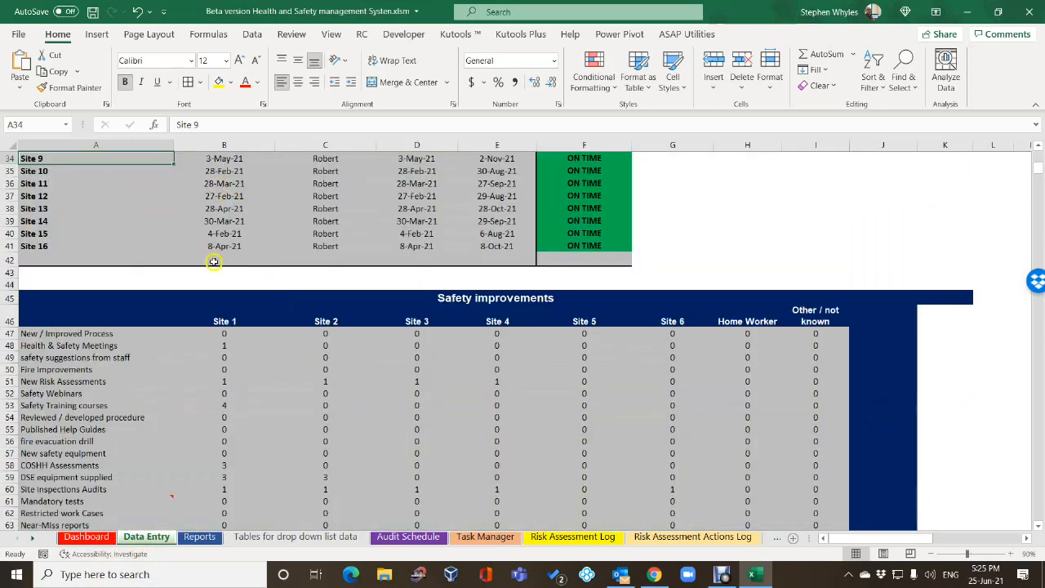
Step: Link the first Safety improvements site heading on Data Entry, B46, to Whitwell in K33 of the site names list
{"action": "left_click", "coordinate": [225, 321]}
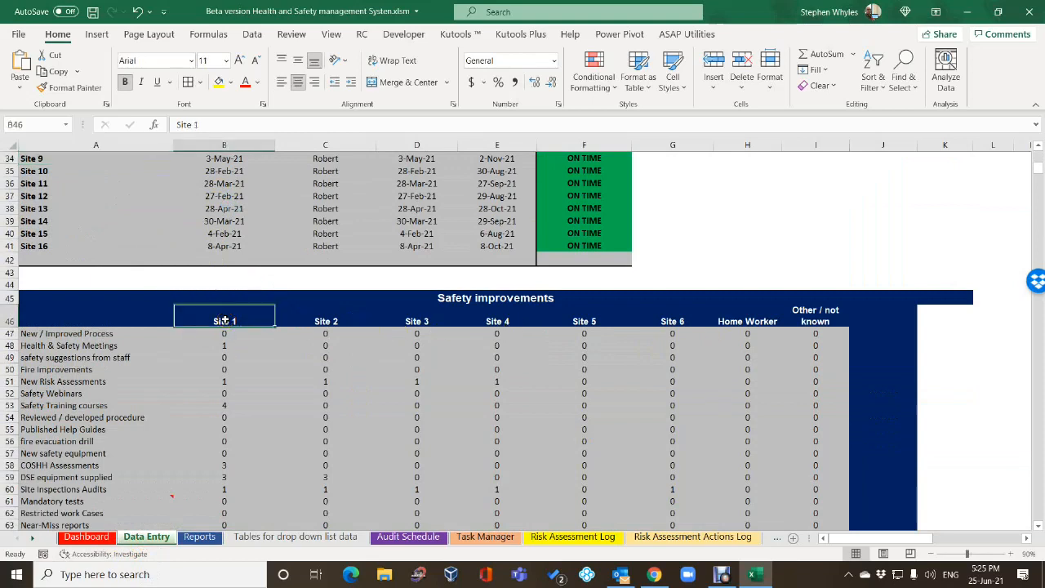
{"action": "type", "text": "="}
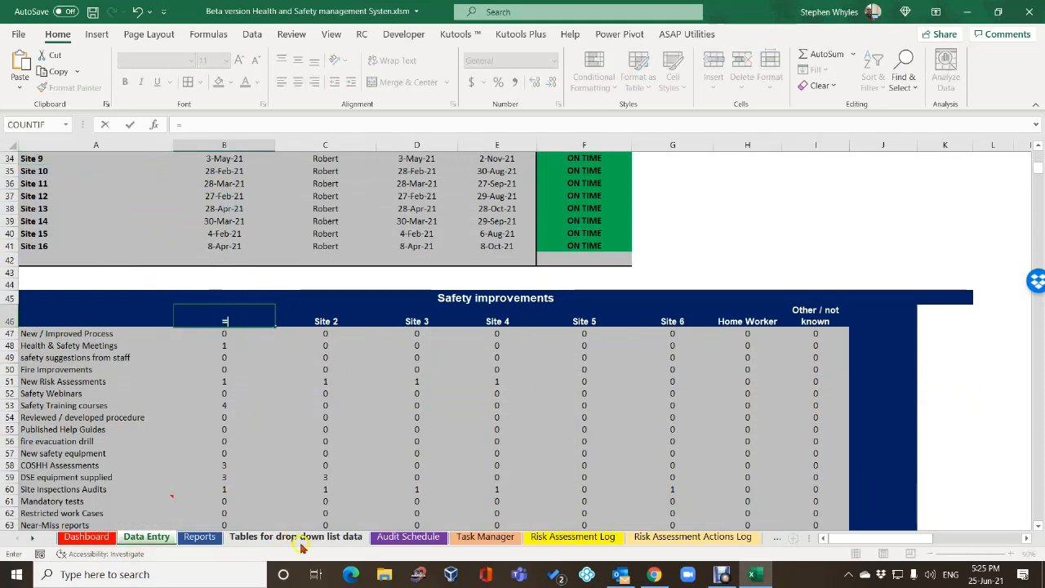
{"action": "left_click", "coordinate": [299, 540]}
{"action": "left_click", "coordinate": [899, 372]}
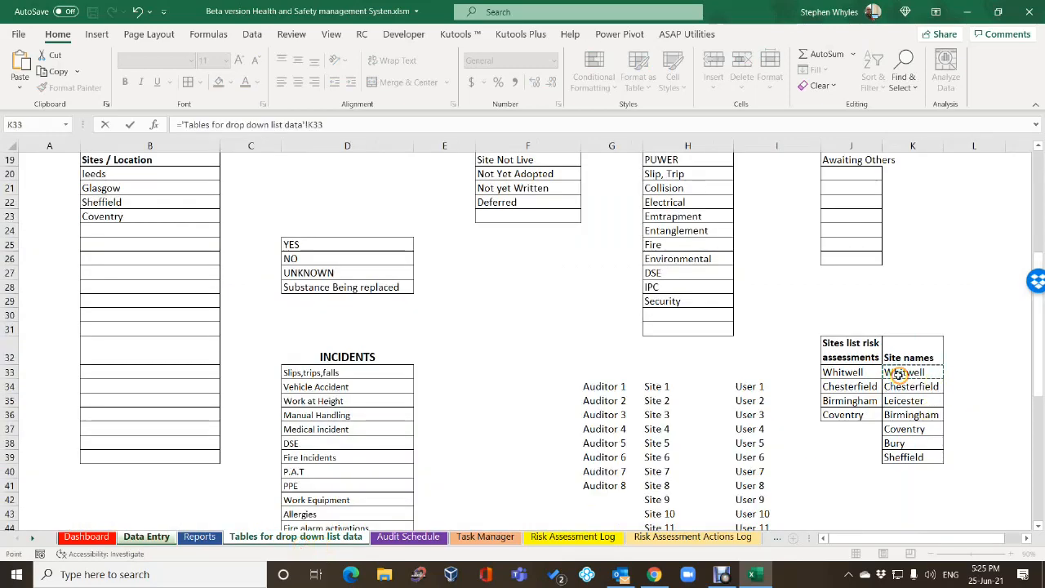
{"action": "key", "text": "Tab"}
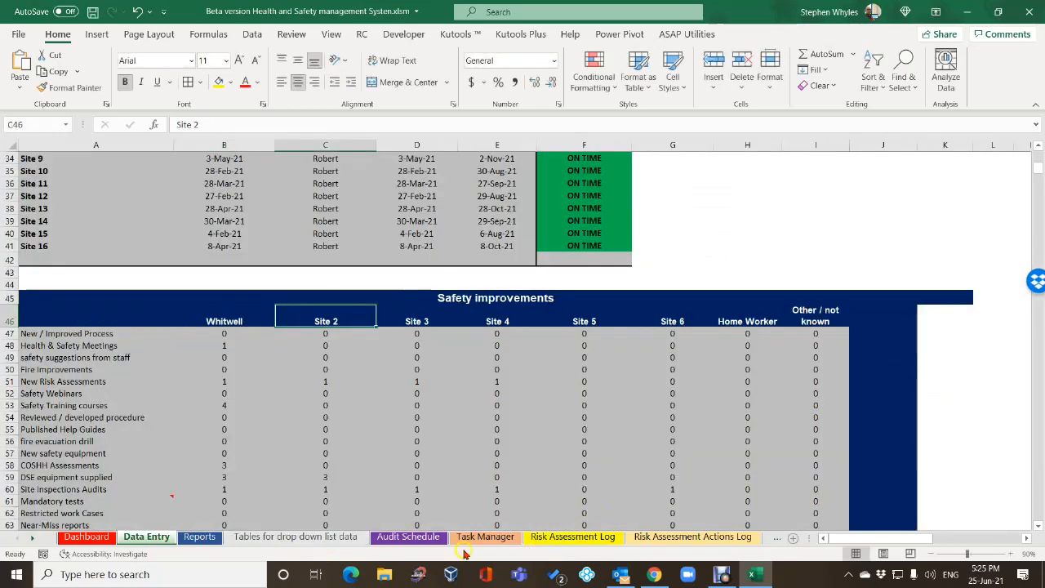
Step: Link the second Safety improvements site heading, C46, to Chesterfield in K34 of the site names list
{"action": "type", "text": "="}
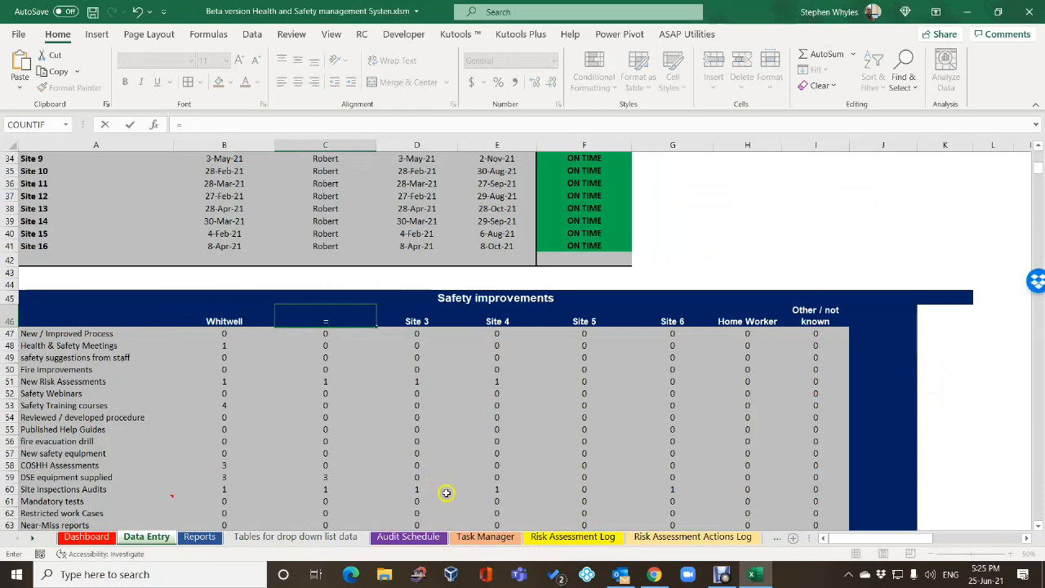
{"action": "left_click", "coordinate": [290, 537]}
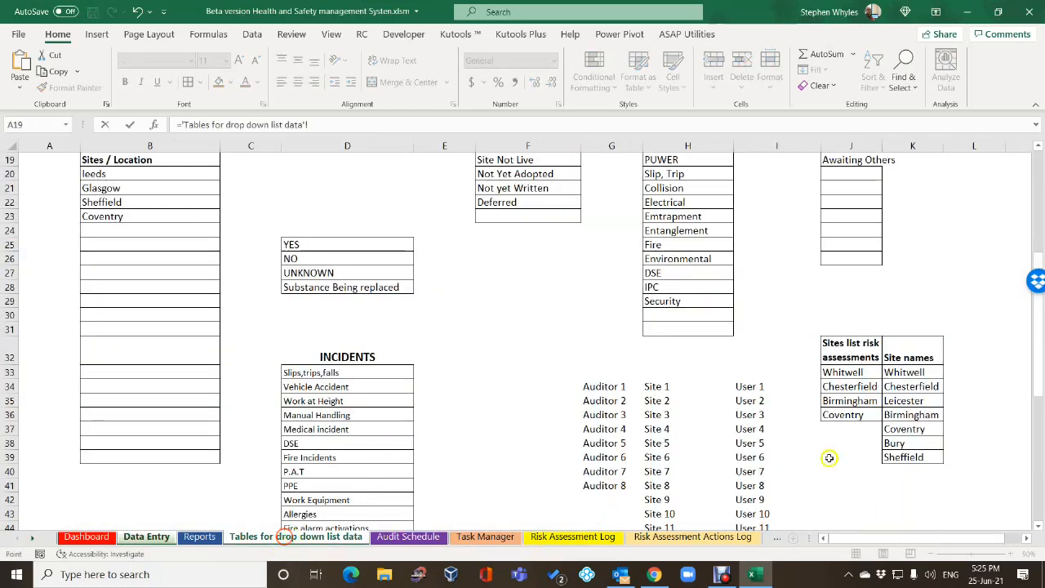
{"action": "left_click", "coordinate": [890, 390]}
{"action": "key", "text": "Tab"}
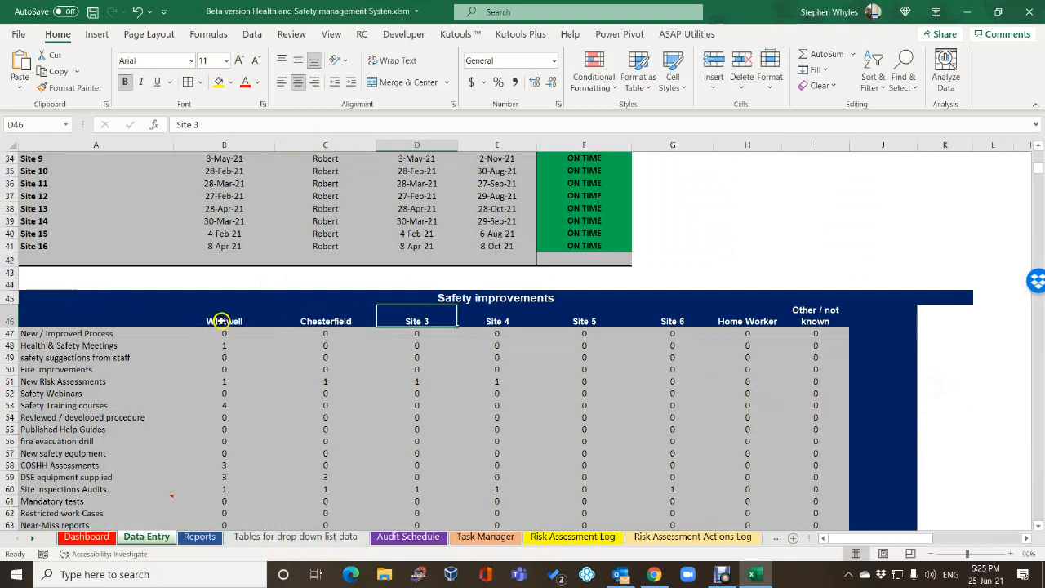
Step: Try to fill the Safety improvements heading formulas from B46:C46 across to G46, and undo the fill
{"action": "left_click_drag", "start_coordinate": [221, 321], "coordinate": [673, 327]}
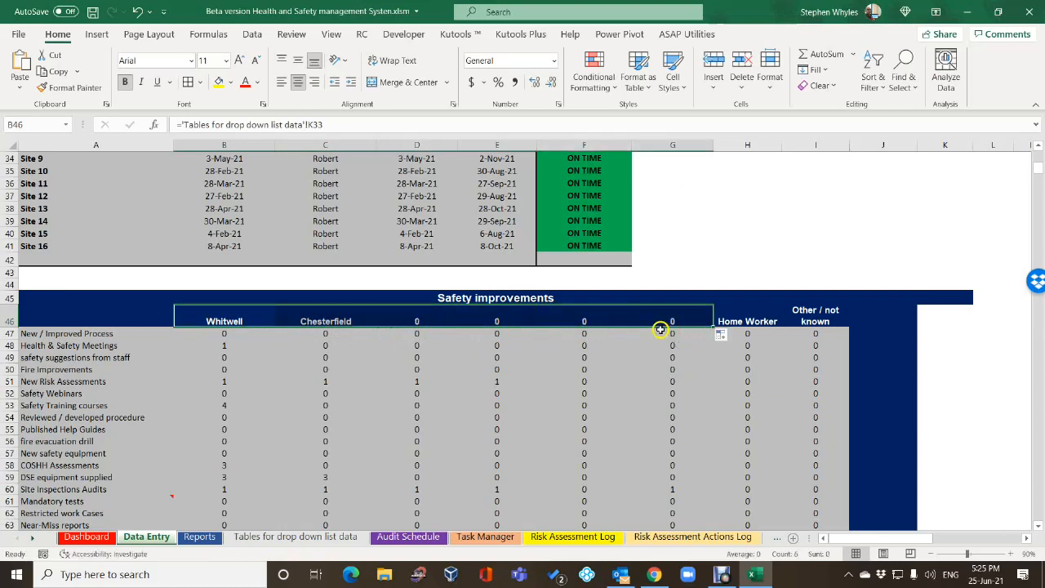
{"action": "left_click", "coordinate": [426, 323]}
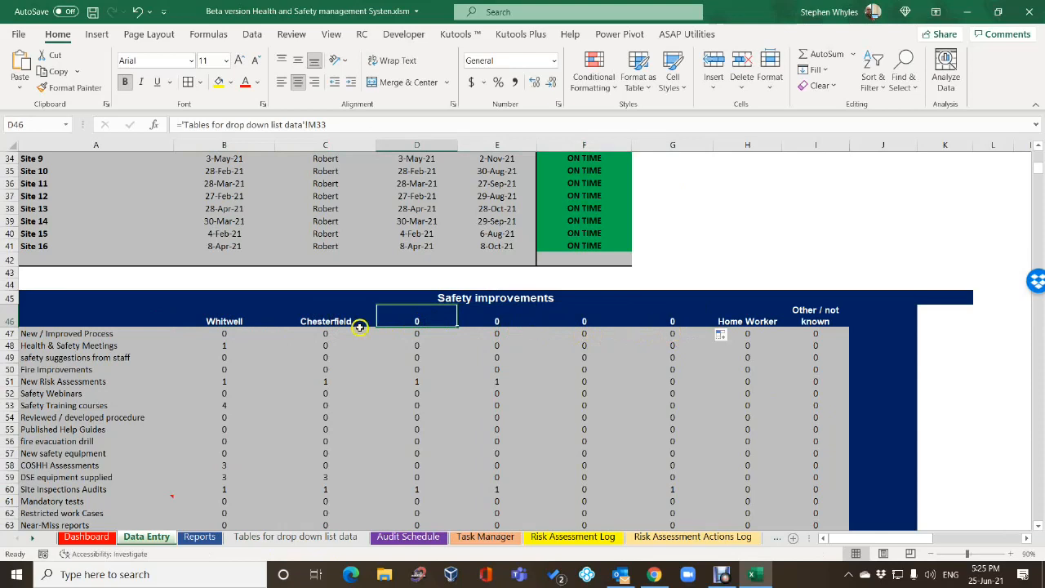
{"action": "left_click", "coordinate": [137, 11]}
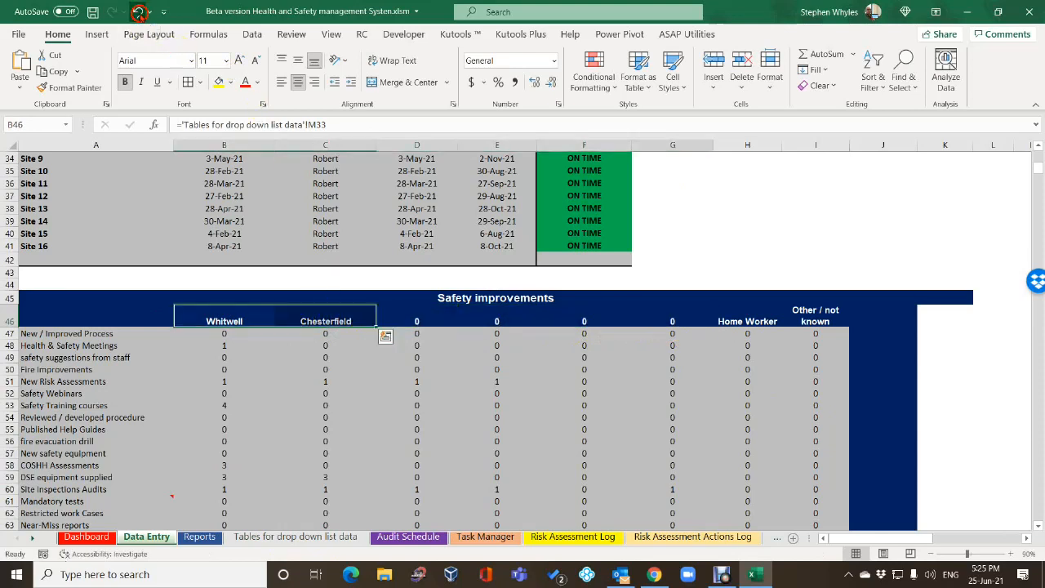
Step: Link the third Safety improvements site heading, D46, to Leicester in K35 of the site names list
{"action": "left_click", "coordinate": [430, 321]}
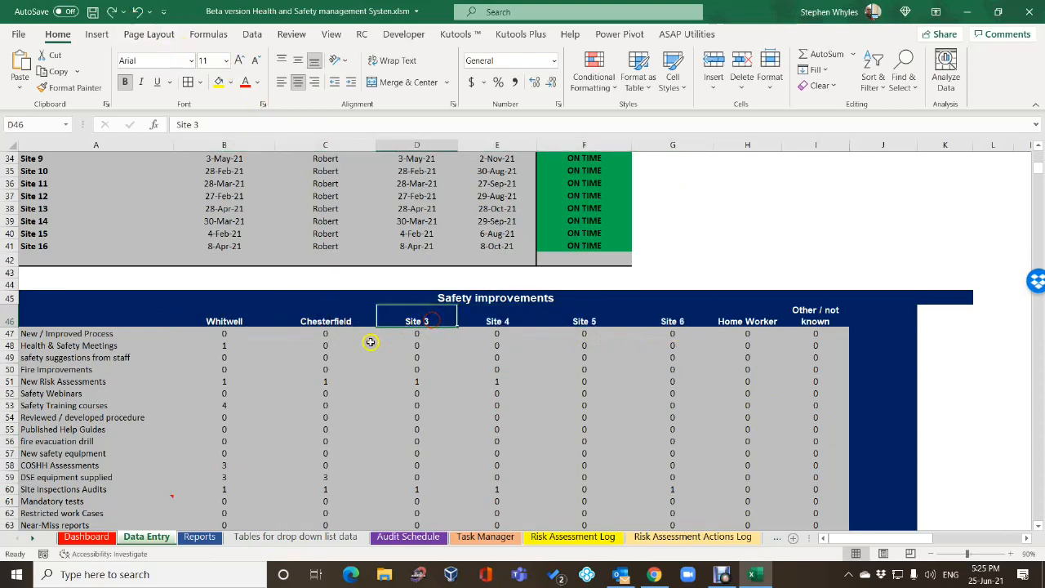
{"action": "left_click", "coordinate": [285, 537]}
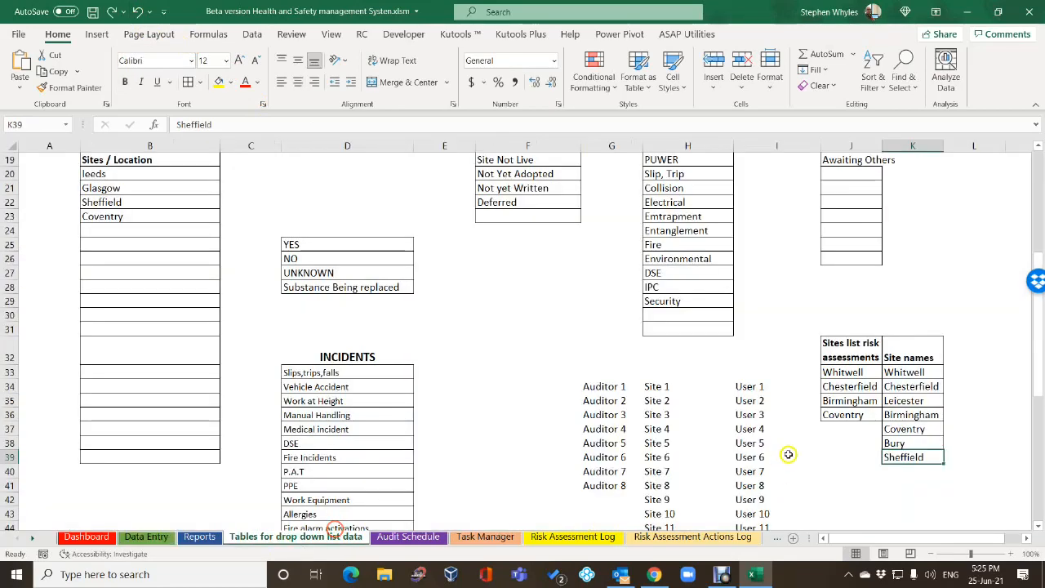
{"action": "left_click", "coordinate": [905, 401]}
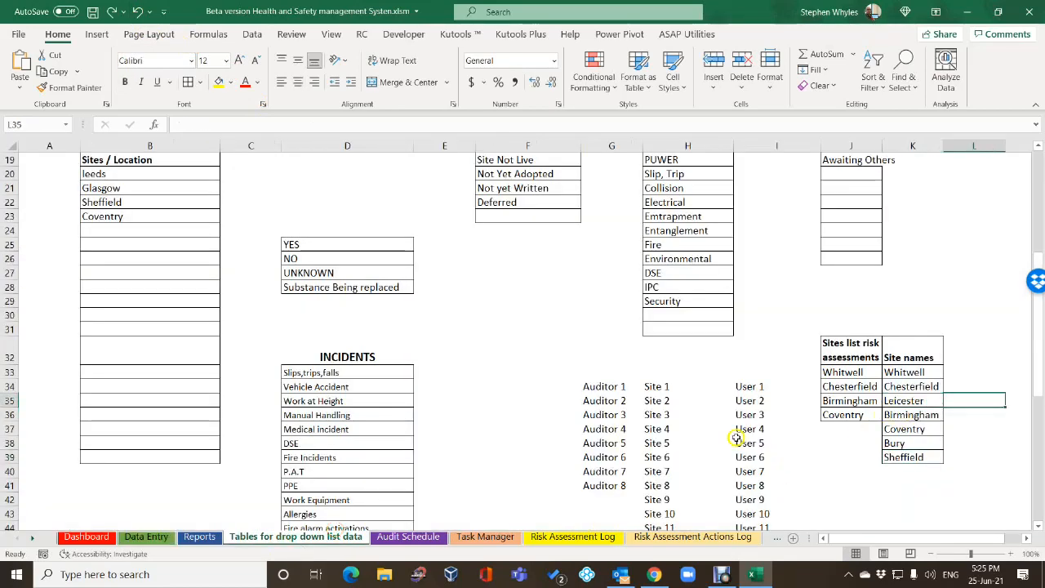
{"action": "left_click", "coordinate": [146, 536]}
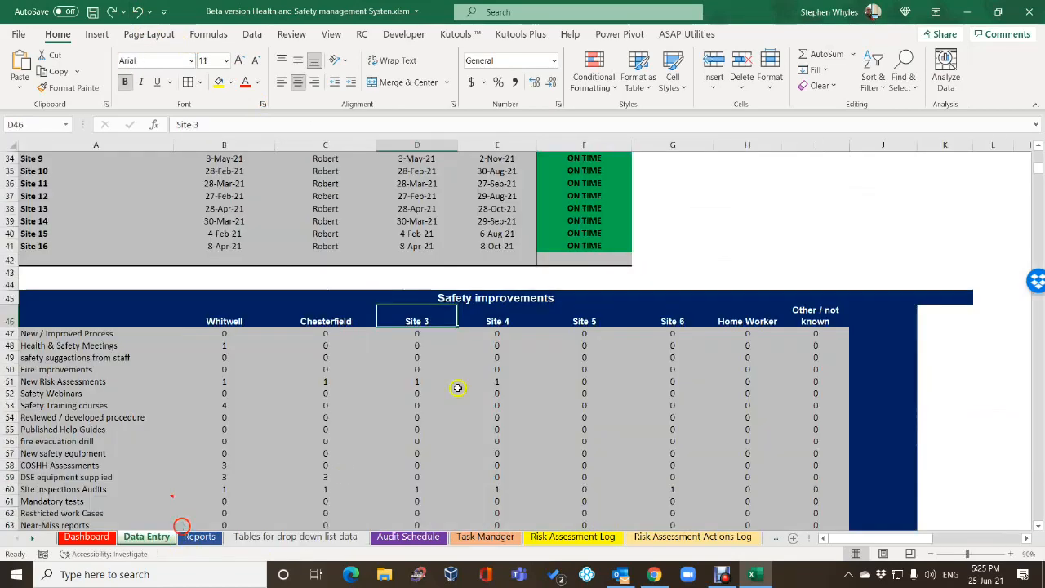
{"action": "left_click", "coordinate": [424, 321]}
{"action": "type", "text": "="}
{"action": "left_click", "coordinate": [278, 538]}
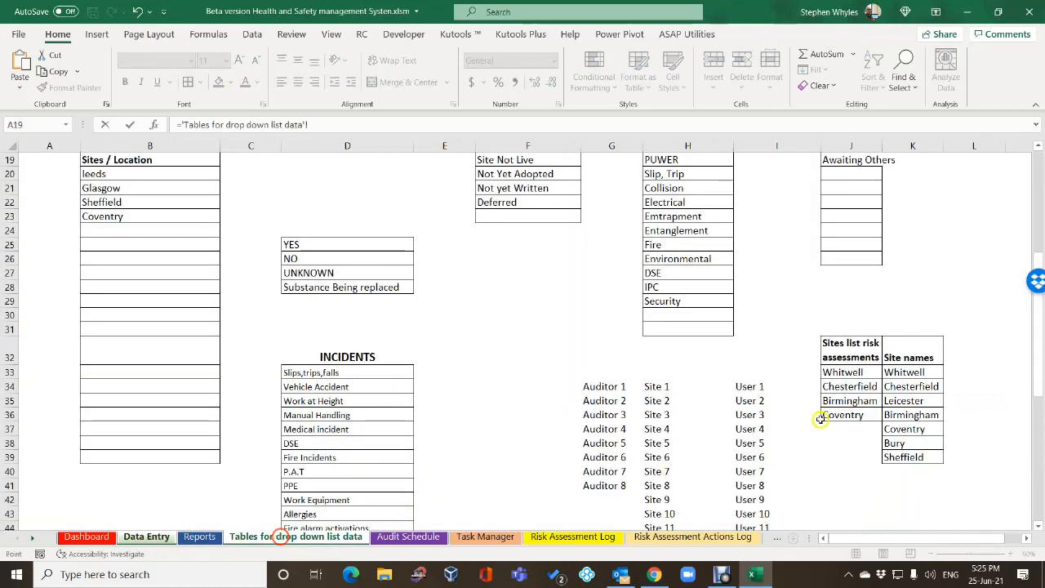
{"action": "left_click", "coordinate": [902, 402]}
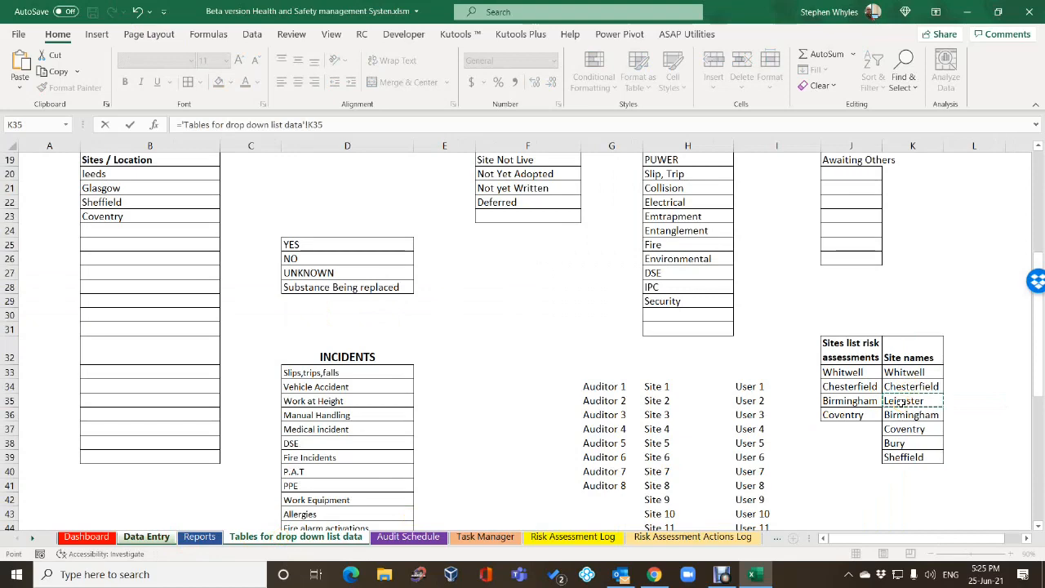
{"action": "key", "text": "Tab"}
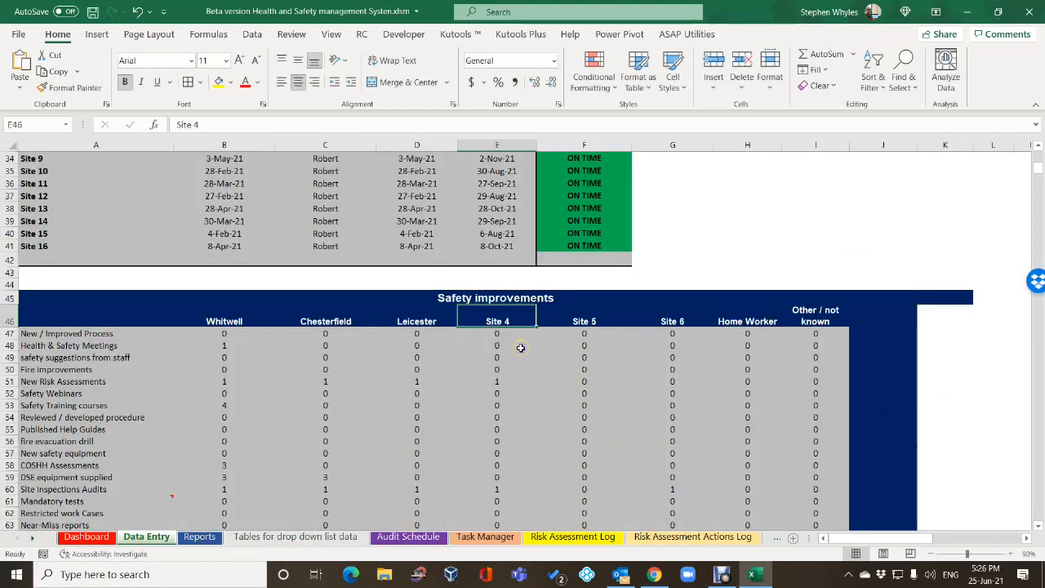
Step: Link the fourth Safety improvements site heading, E46, to Birmingham in K36 of the site names list
{"action": "type", "text": "="}
{"action": "left_click", "coordinate": [286, 537]}
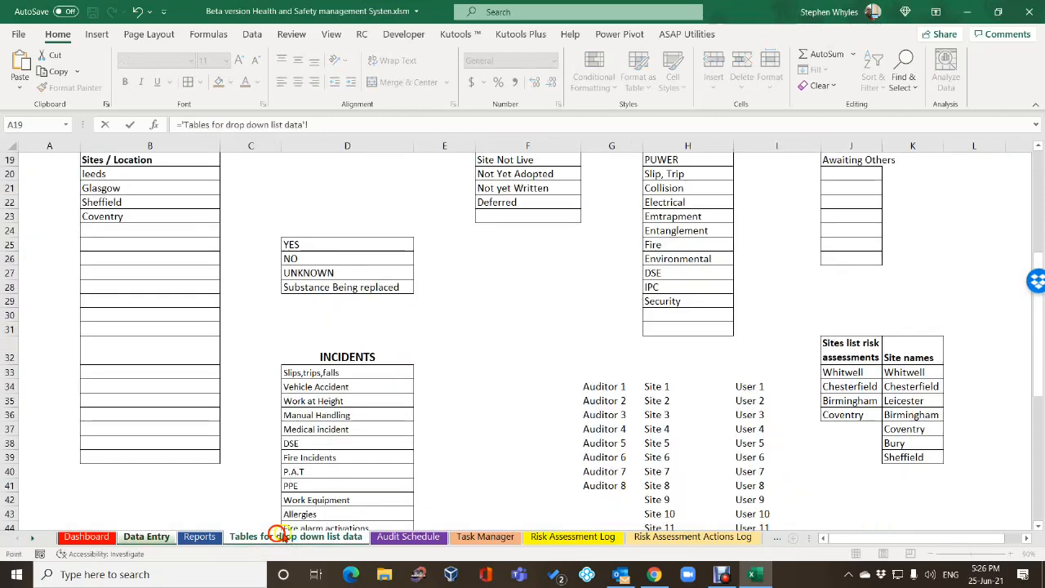
{"action": "left_click", "coordinate": [909, 416]}
{"action": "key", "text": "Return"}
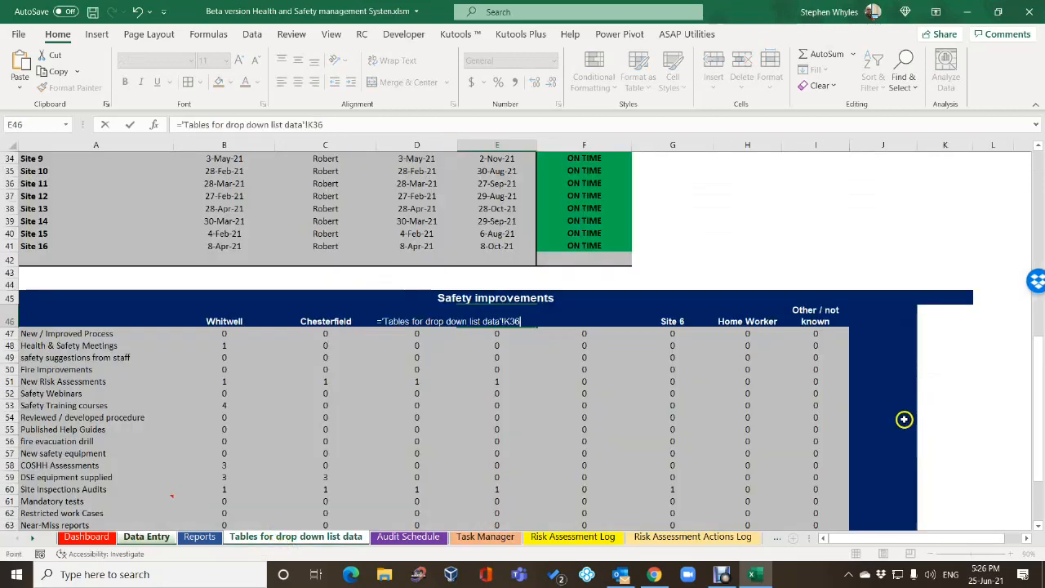
Step: Link the fifth Safety improvements site heading, F46, to Coventry in K37 of the site names list
{"action": "type", "text": "="}
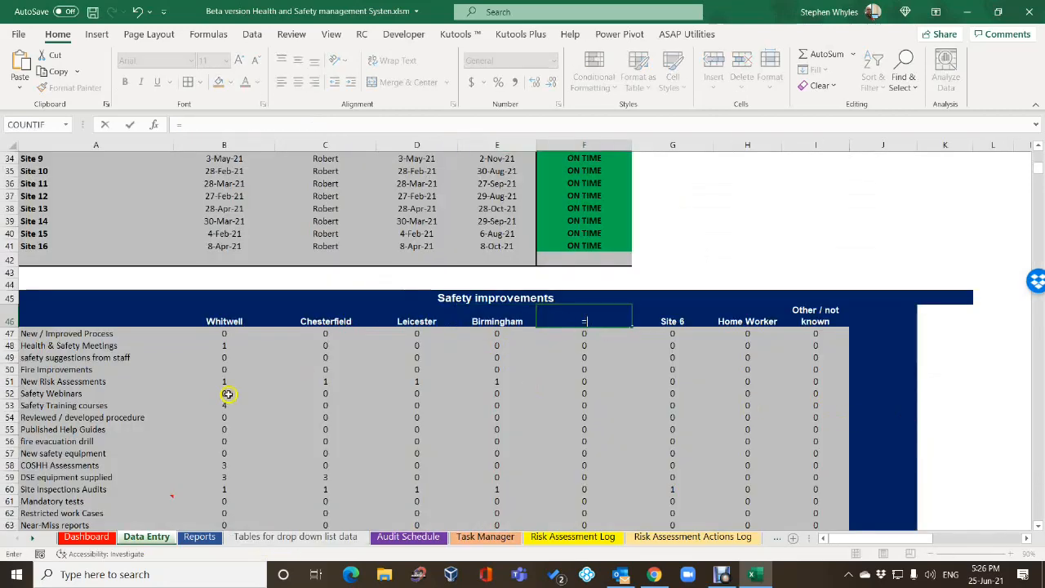
{"action": "left_click", "coordinate": [245, 546]}
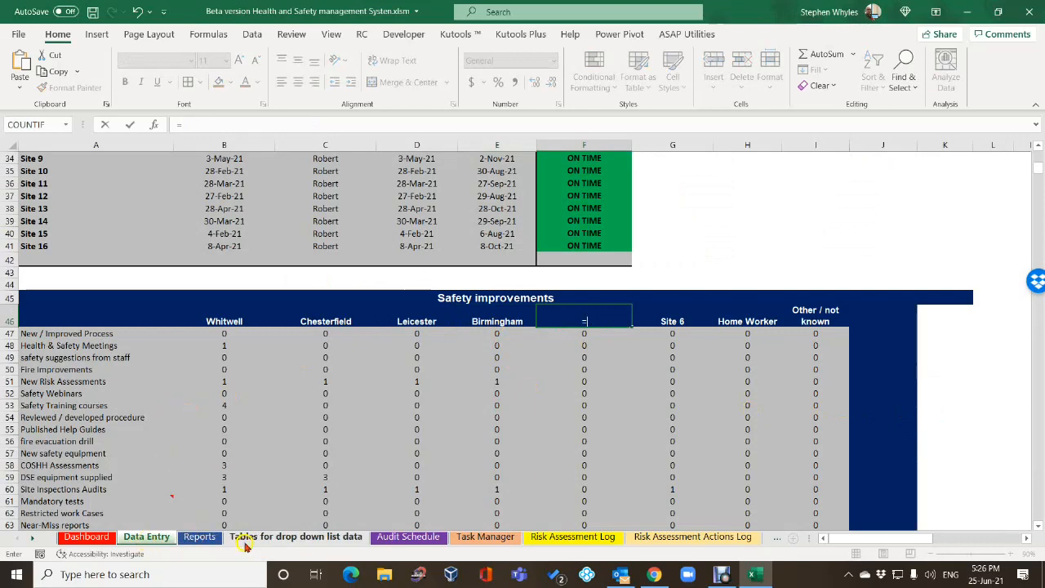
{"action": "left_click", "coordinate": [258, 536]}
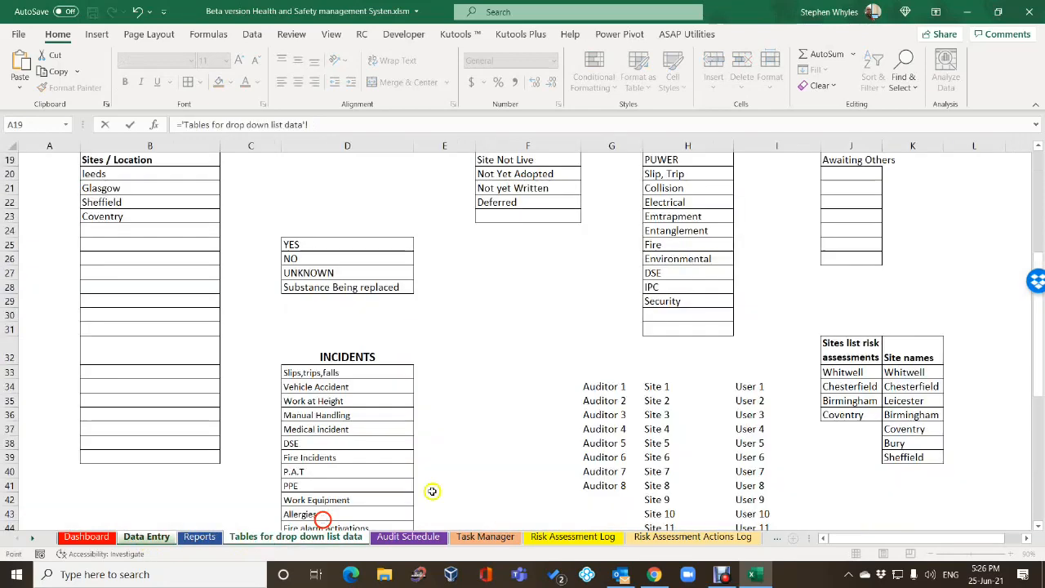
{"action": "left_click", "coordinate": [904, 431]}
{"action": "key", "text": "Escape"}
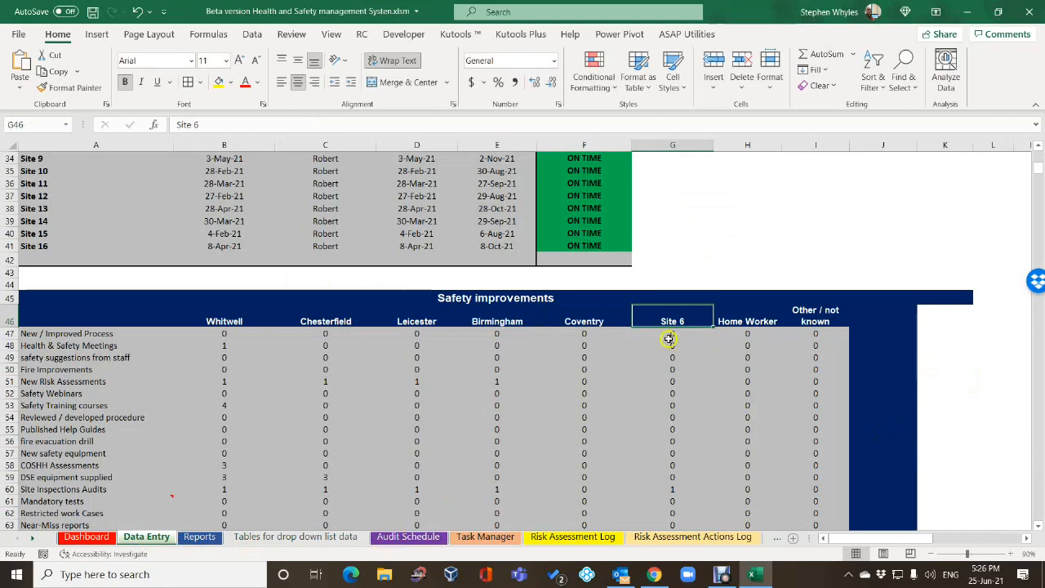
Step: Link the sixth Safety improvements site heading, G46, to Bury in K38 of the site names list
{"action": "type", "text": "="}
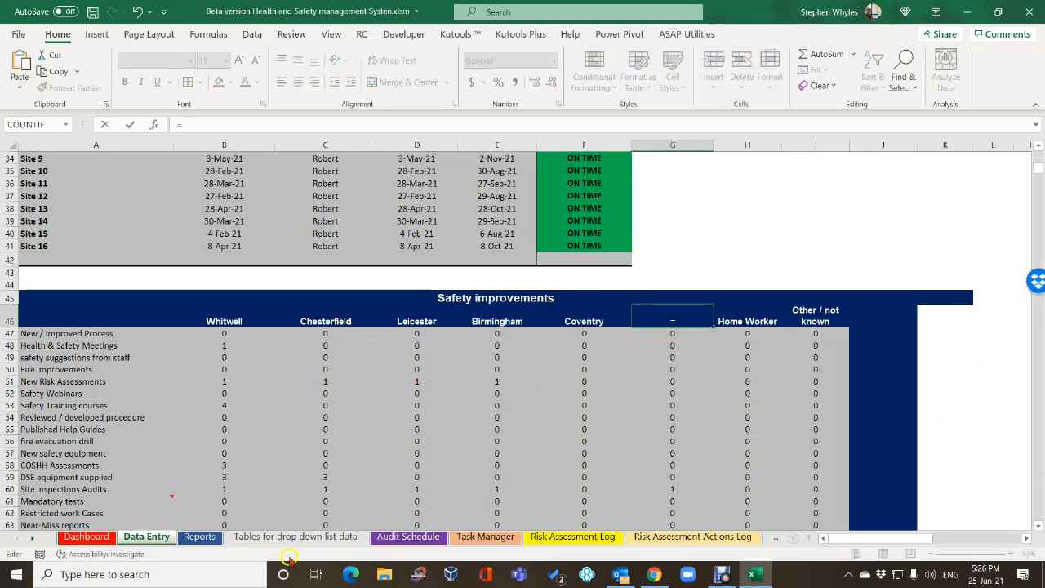
{"action": "left_click", "coordinate": [270, 537]}
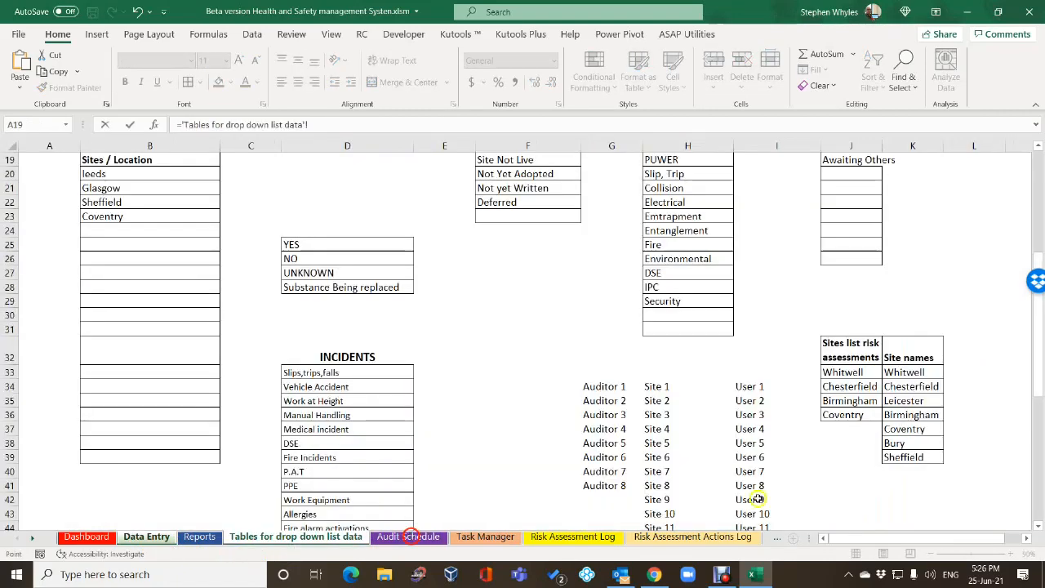
{"action": "left_click", "coordinate": [909, 446]}
{"action": "key", "text": "Tab"}
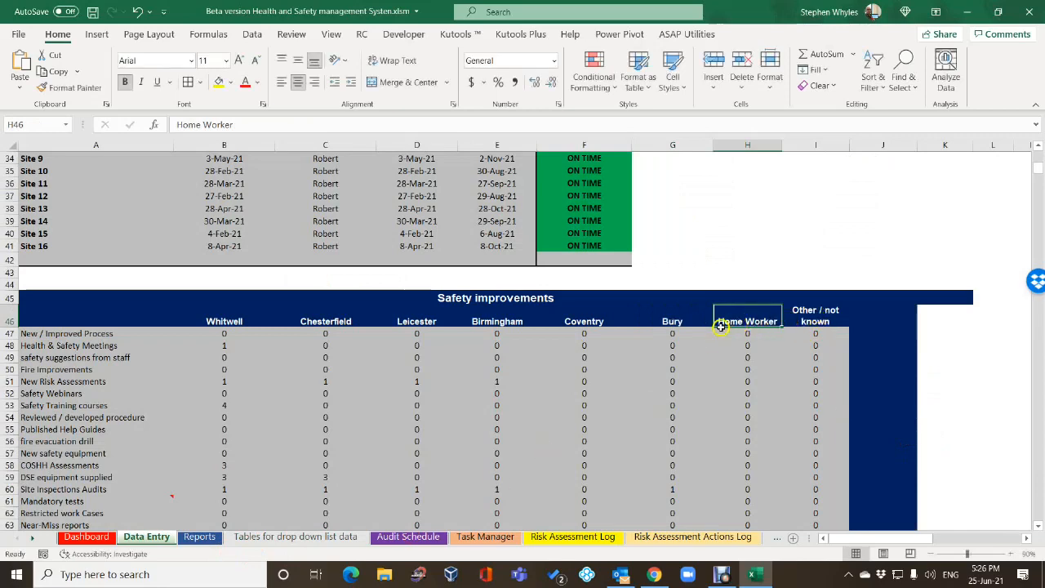
Step: Replace the Home Worker heading in H46 with a link to Sheffield in K39 of the site names list
{"action": "type", "text": "="}
{"action": "left_click", "coordinate": [302, 537]}
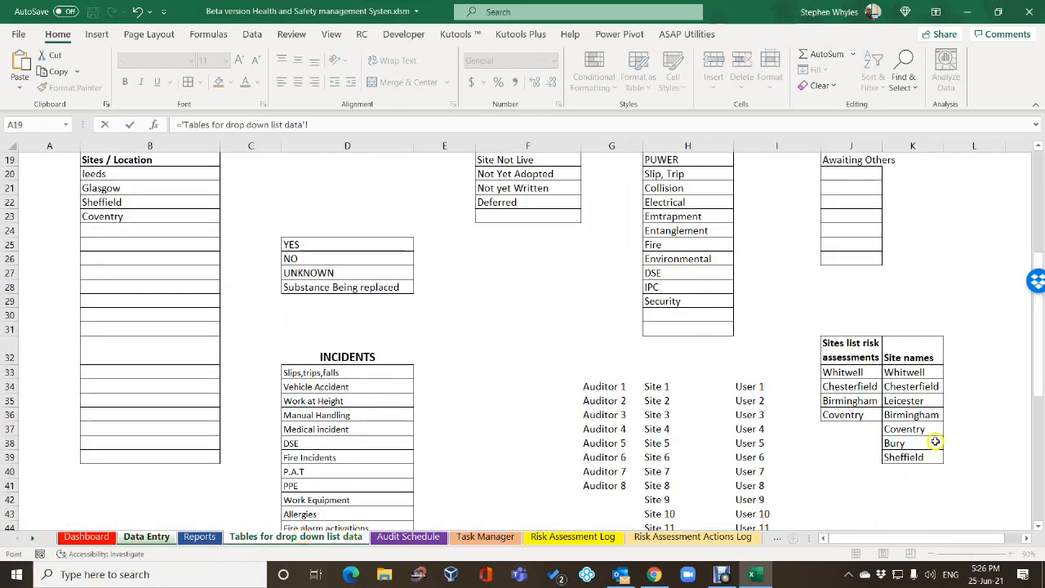
{"action": "left_click", "coordinate": [972, 457]}
{"action": "key", "text": "Tab"}
{"action": "left_click", "coordinate": [737, 370]}
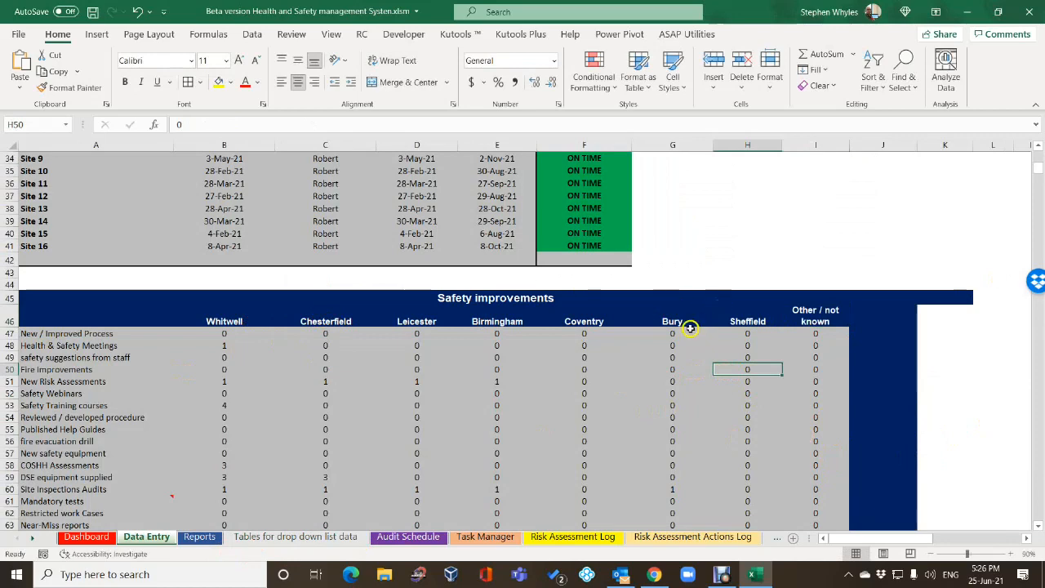
Step: Review the linked site names across the Data Entry tables and switch to the Dashboard sheet
{"action": "scroll", "coordinate": [754, 319], "scroll_direction": "up", "scroll_amount": 6}
{"action": "scroll", "coordinate": [754, 318], "scroll_direction": "down", "scroll_amount": 9}
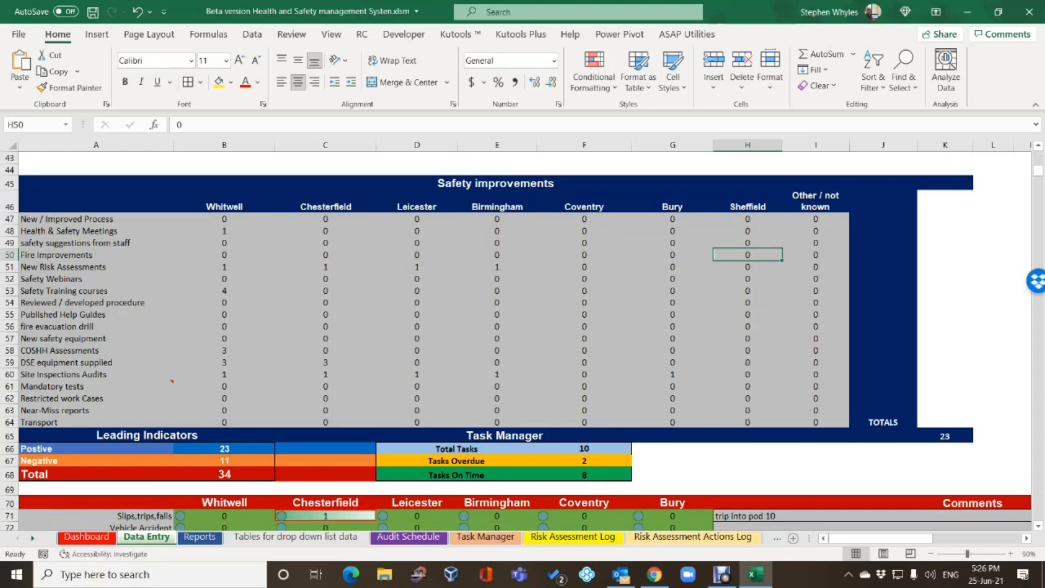
{"action": "left_click", "coordinate": [76, 538]}
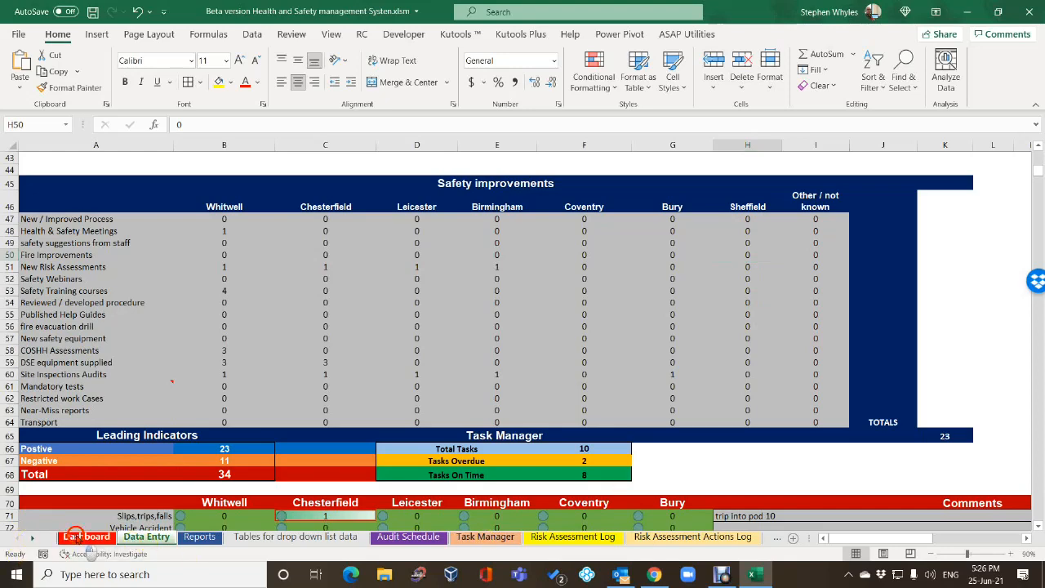